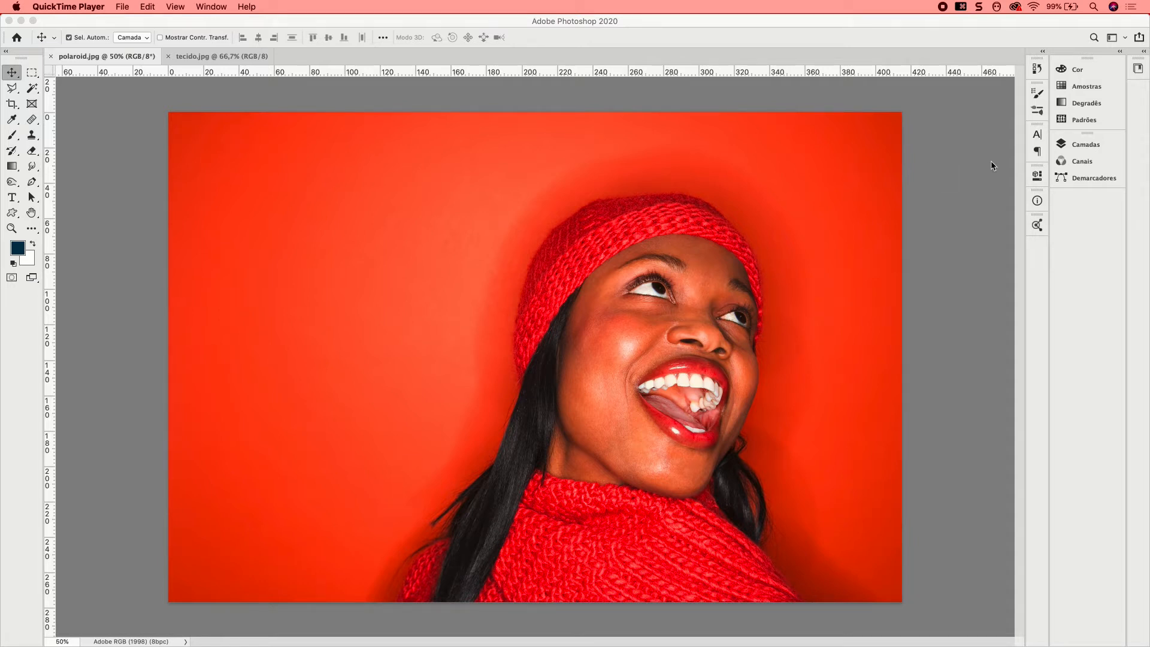
Step: Add a new layer and draw a square marquee selection about 88 mm wide on the red background beside the woman's hat
{"action": "left_click", "coordinate": [1070, 144]}
{"action": "left_click", "coordinate": [1071, 145]}
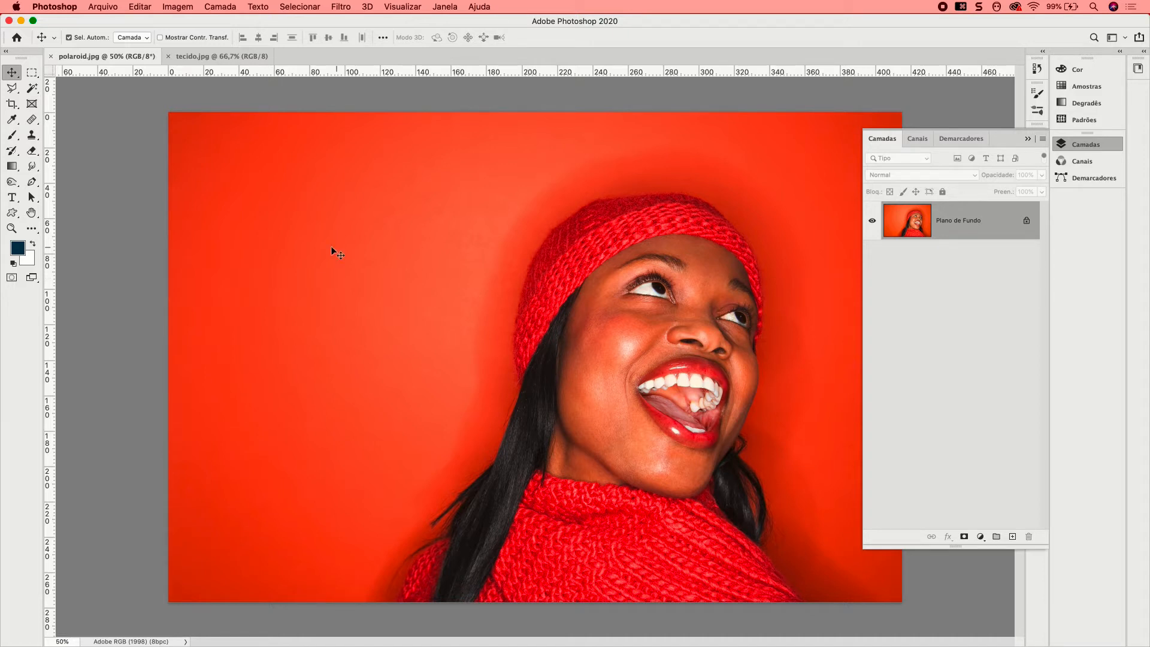
{"action": "left_click", "coordinate": [31, 72]}
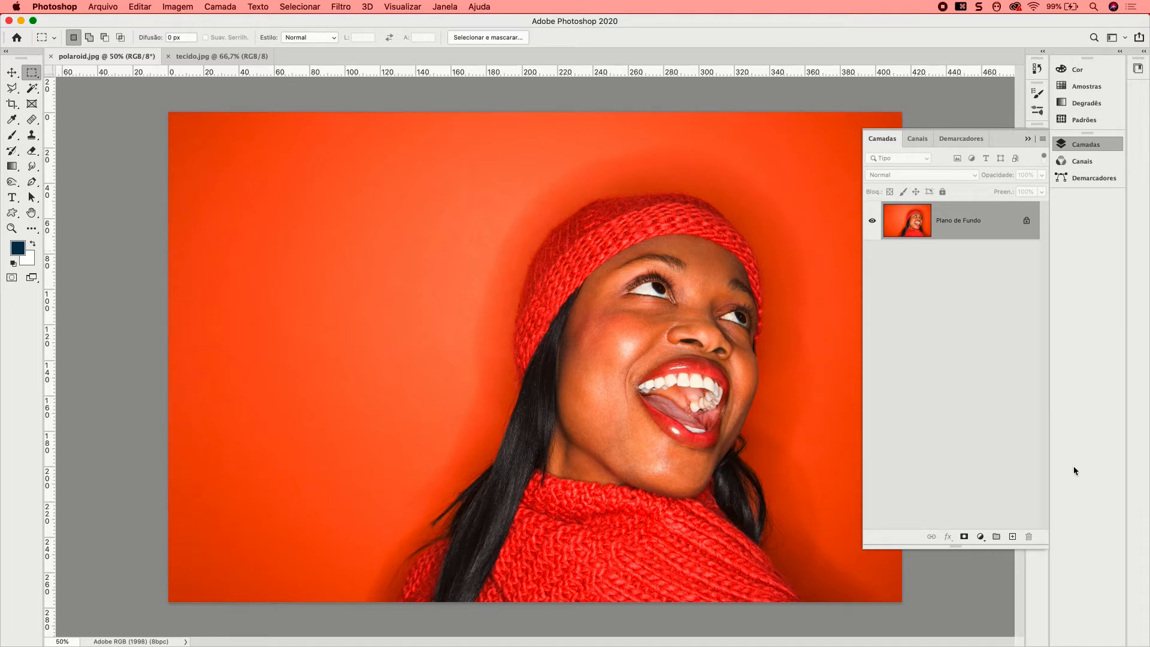
{"action": "left_click", "coordinate": [1012, 536]}
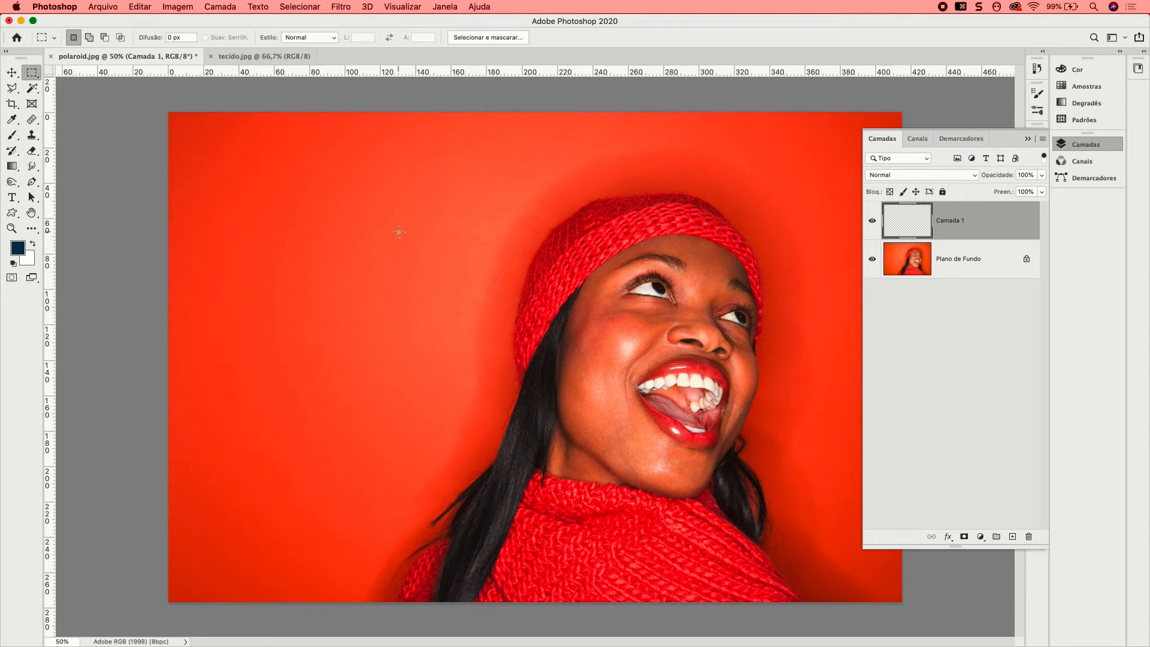
{"action": "left_click_drag", "start_coordinate": [348, 219], "coordinate": [539, 375]}
Step: Fill the square selection with the light grey foreground colour #c0c0c0 and deselect it
{"action": "left_click", "coordinate": [17, 247]}
{"action": "left_click", "coordinate": [61, 243]}
{"action": "left_click_drag", "start_coordinate": [61, 243], "coordinate": [31, 228]}
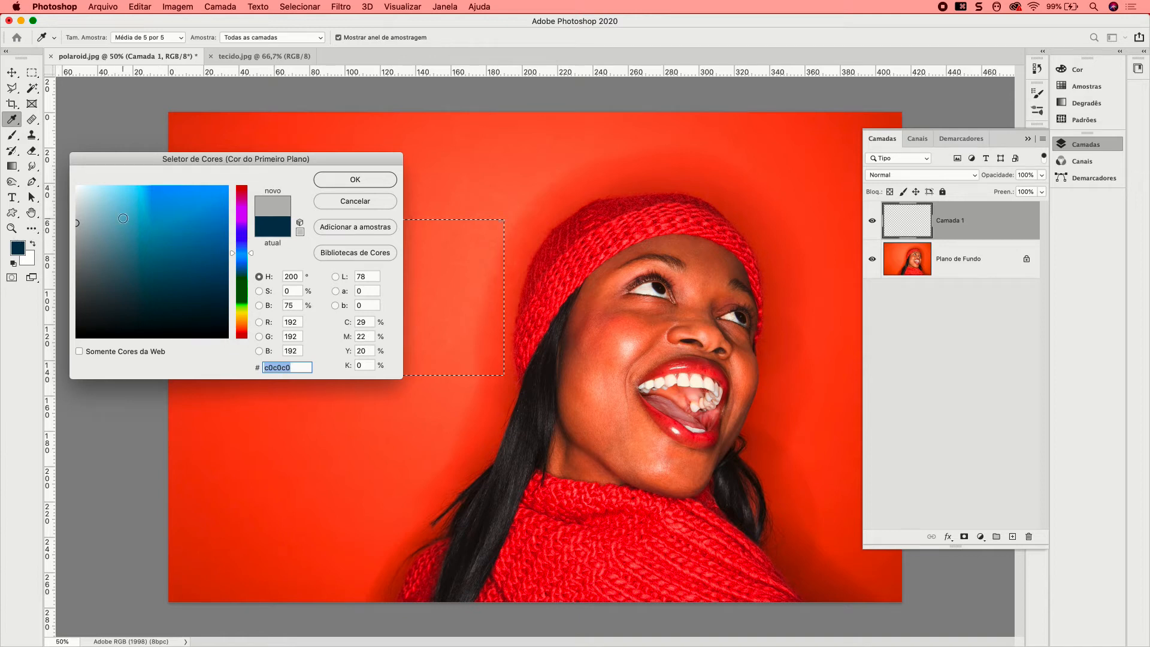
{"action": "left_click", "coordinate": [341, 179]}
{"action": "key", "text": "m"}
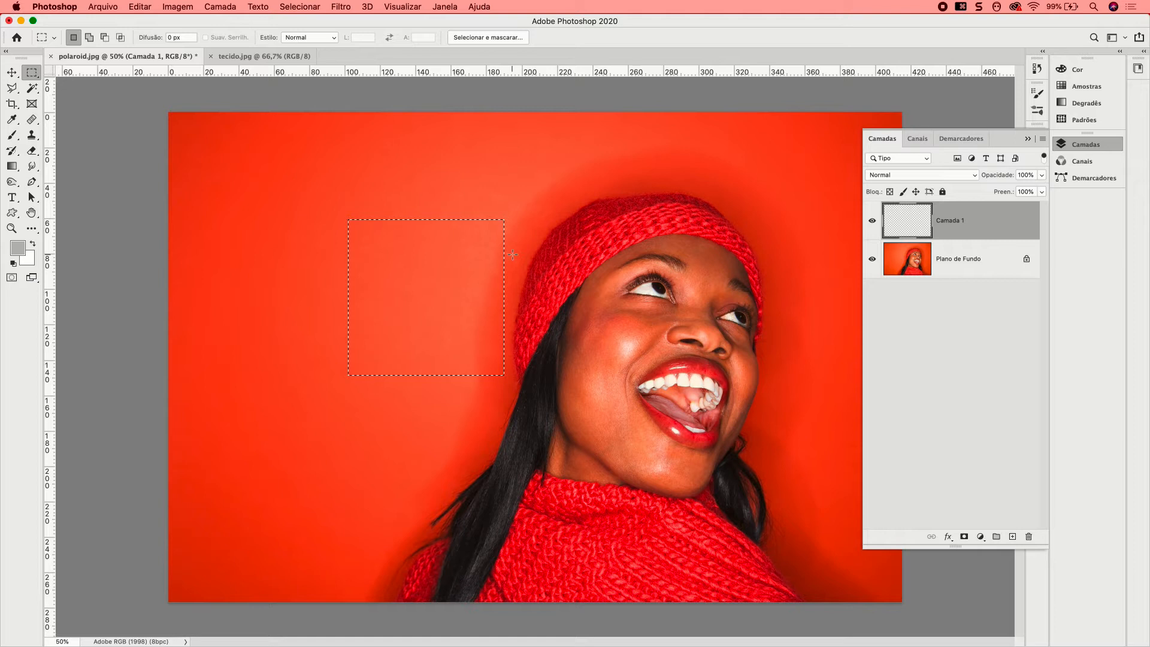
{"action": "key", "text": "alt+BackSpace"}
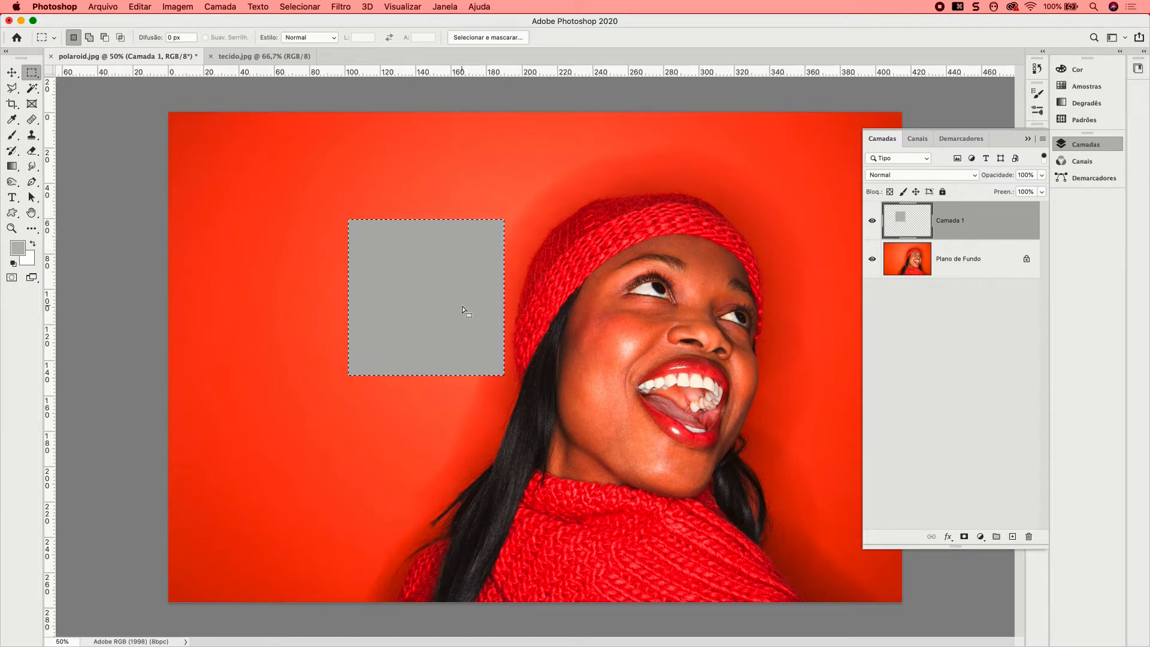
{"action": "left_click", "coordinate": [299, 6]}
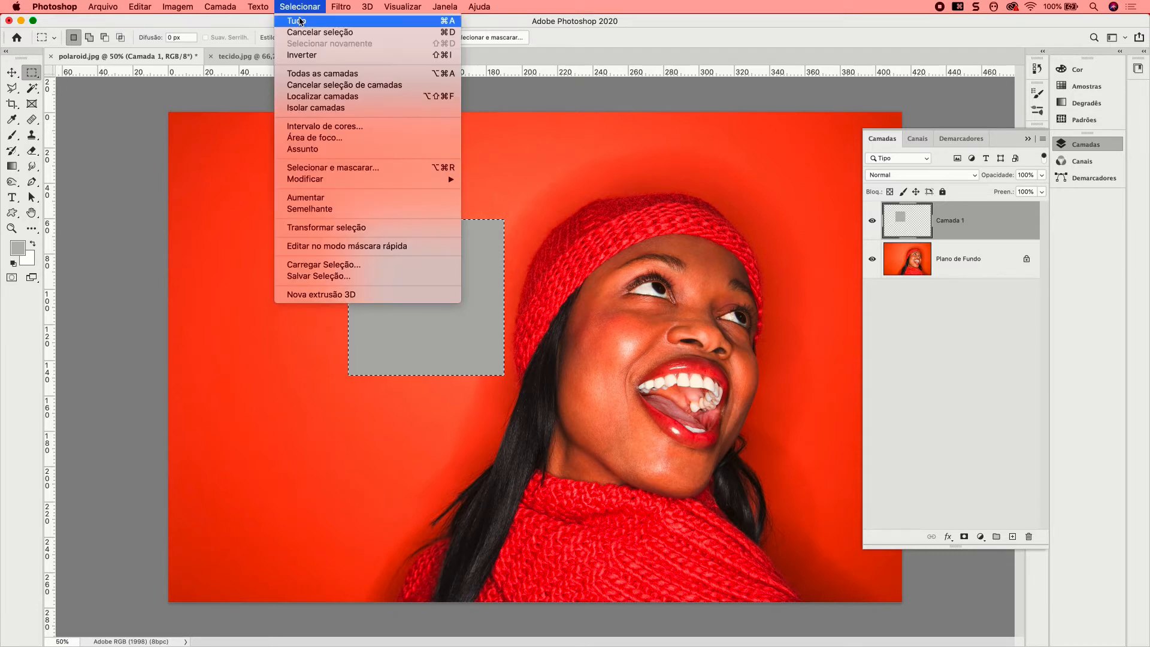
{"action": "left_click", "coordinate": [315, 34]}
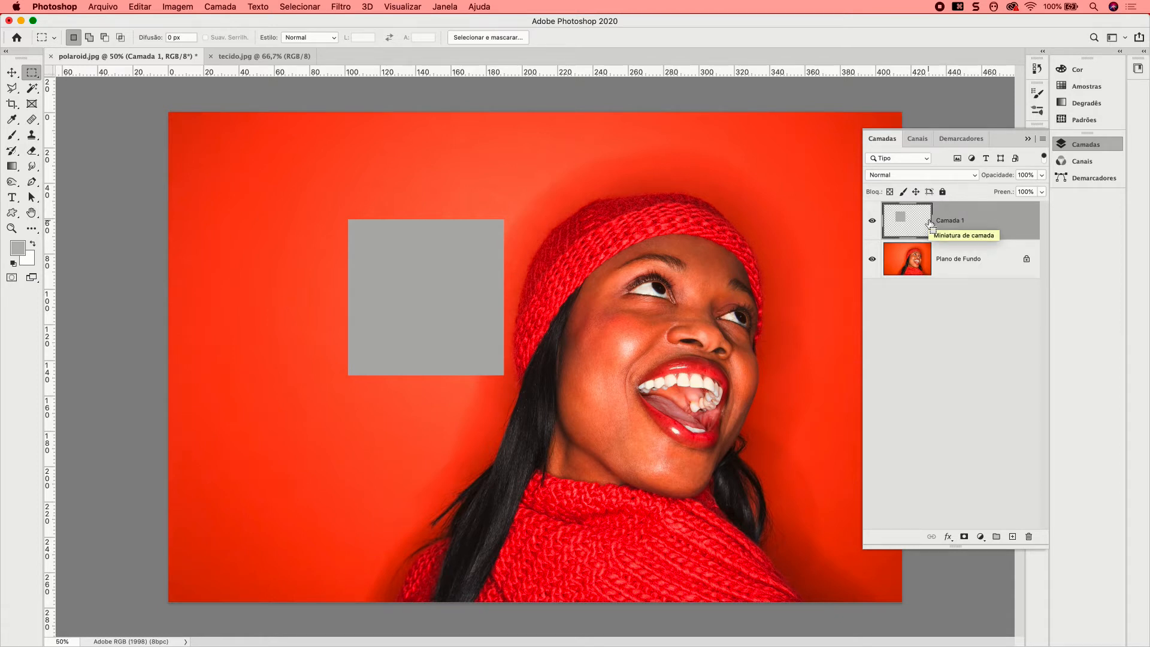
Step: Duplicate the grey square's layer, naming the copy "borda" and the original "foto"
{"action": "key", "text": "super+j"}
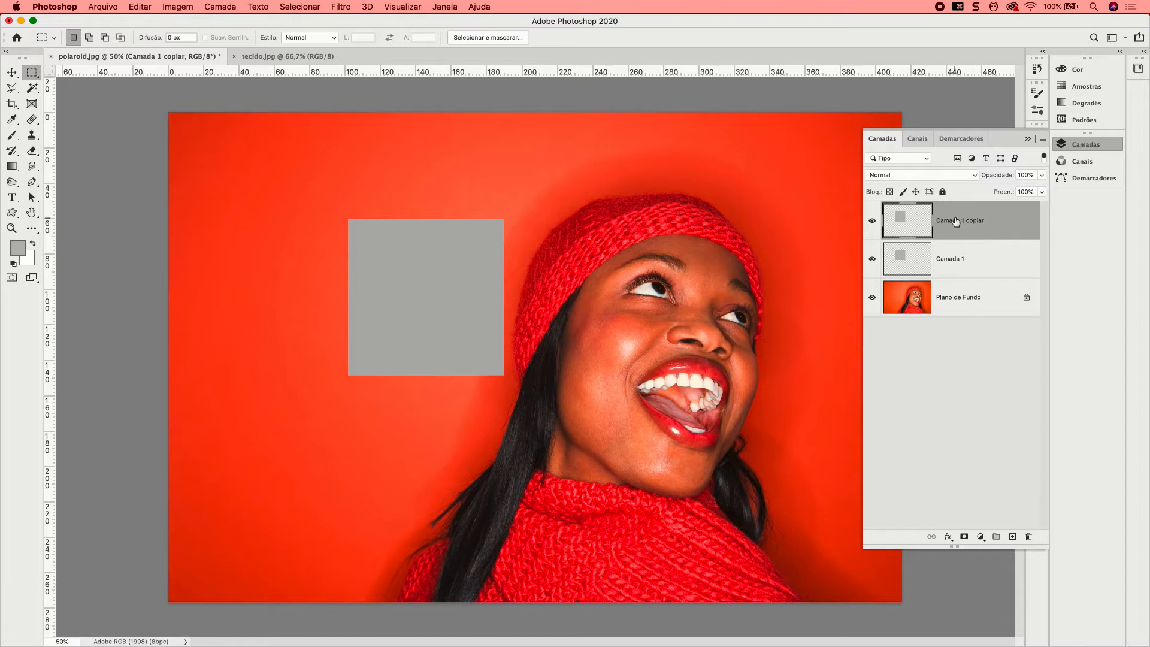
{"action": "double_click", "coordinate": [956, 221]}
{"action": "type", "text": "borda"}
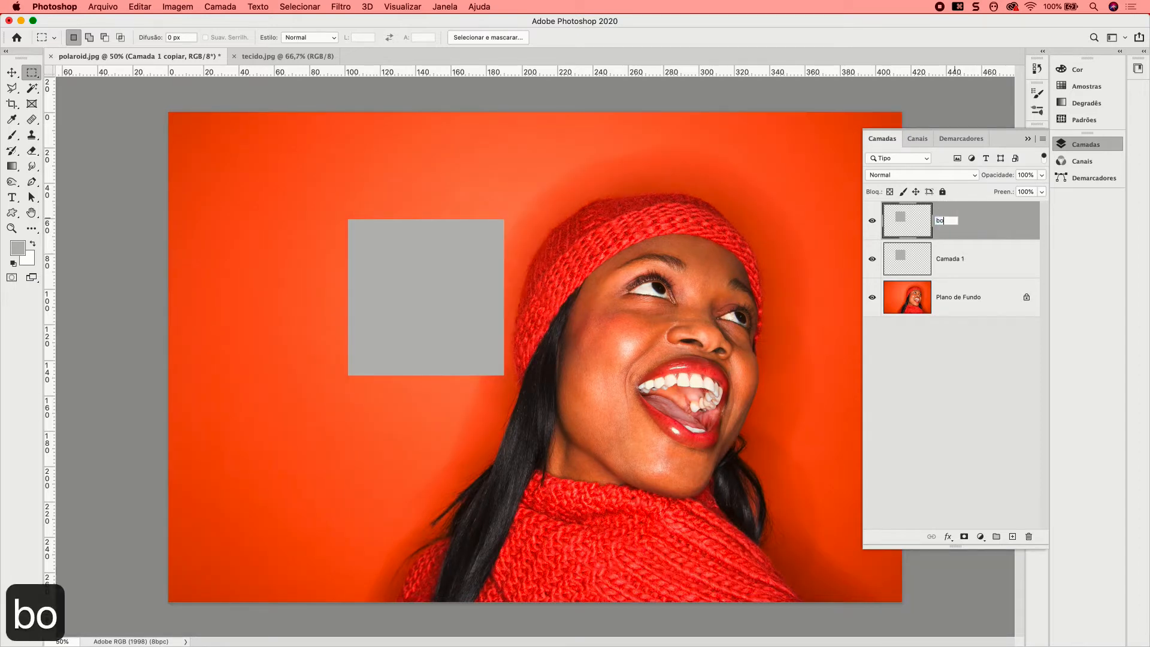
{"action": "double_click", "coordinate": [952, 258]}
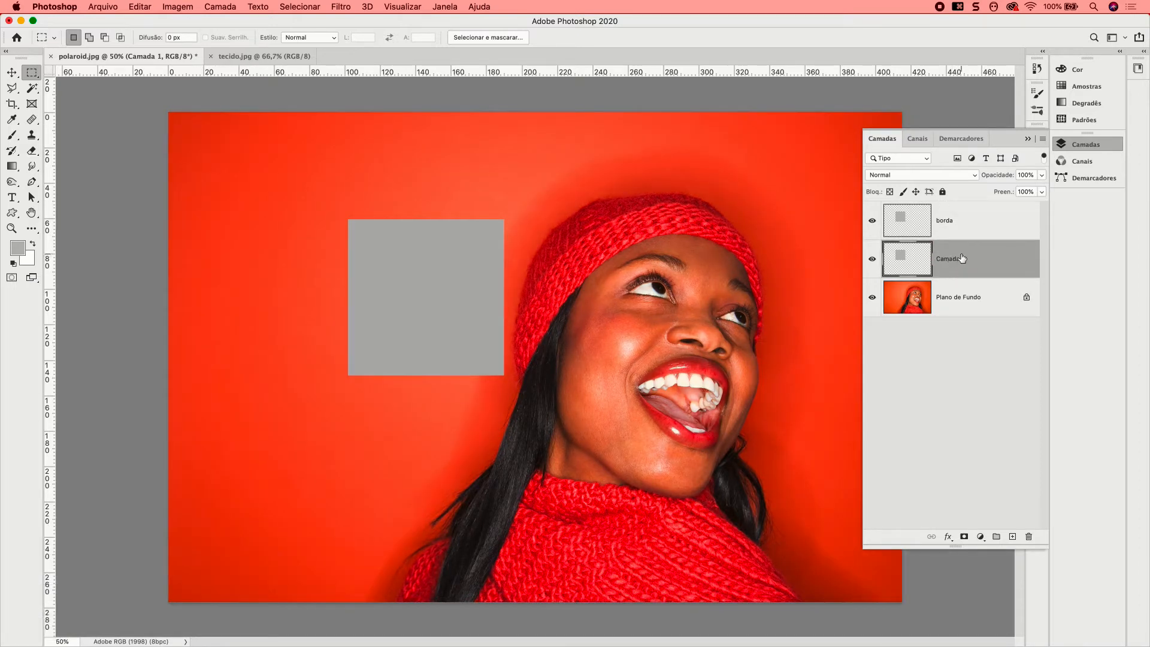
{"action": "type", "text": "foto"}
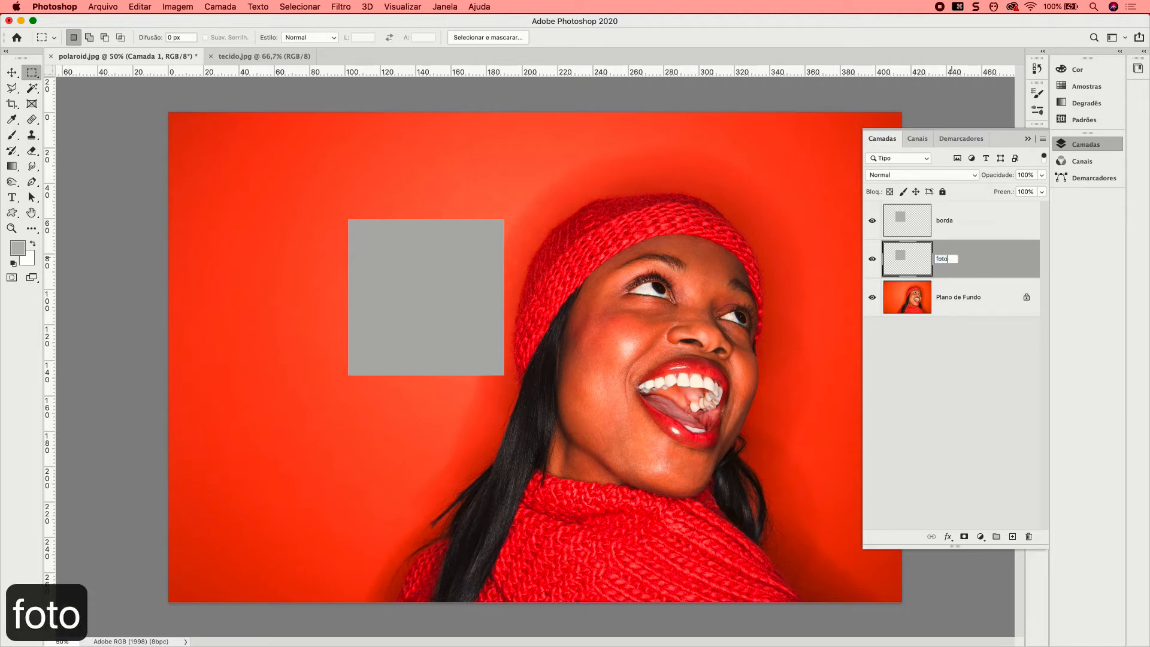
Step: Fill the square on the borda layer with white and place that layer below foto
{"action": "left_click", "coordinate": [990, 228]}
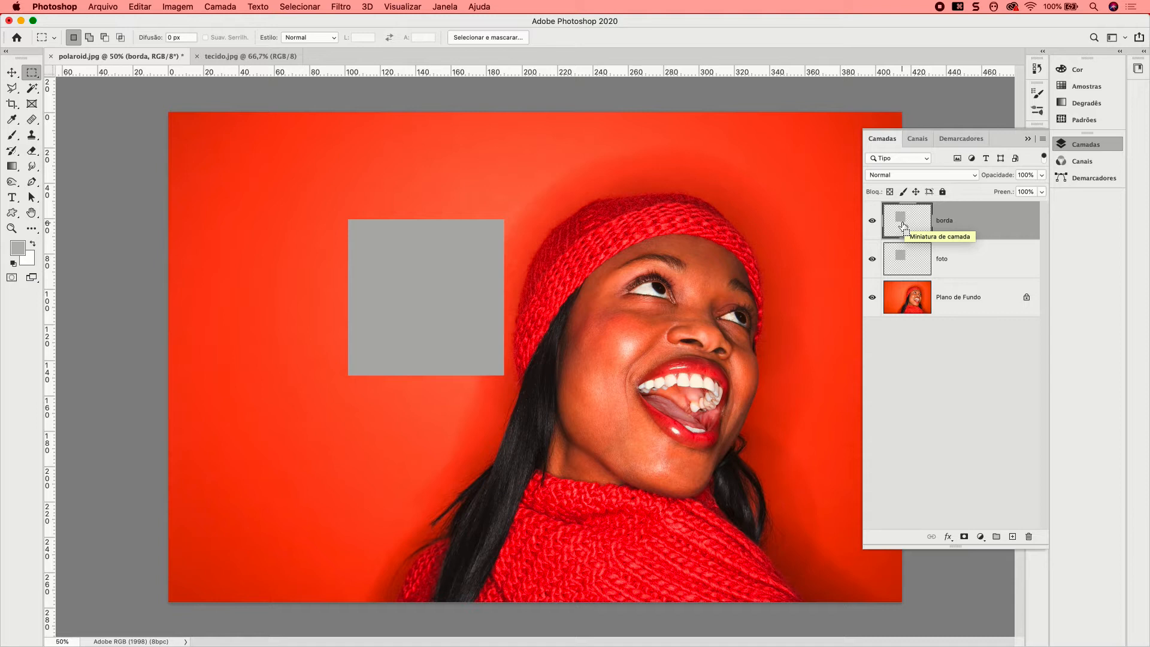
{"action": "left_click", "coordinate": [905, 220], "text": "super"}
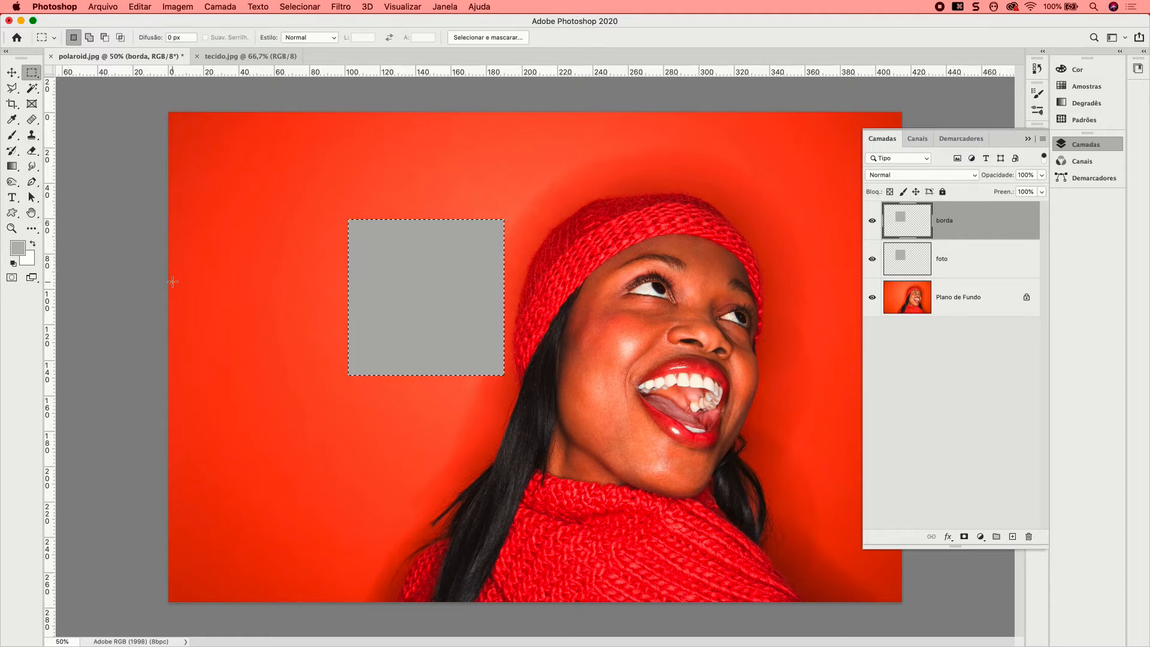
{"action": "key", "text": "super+BackSpace"}
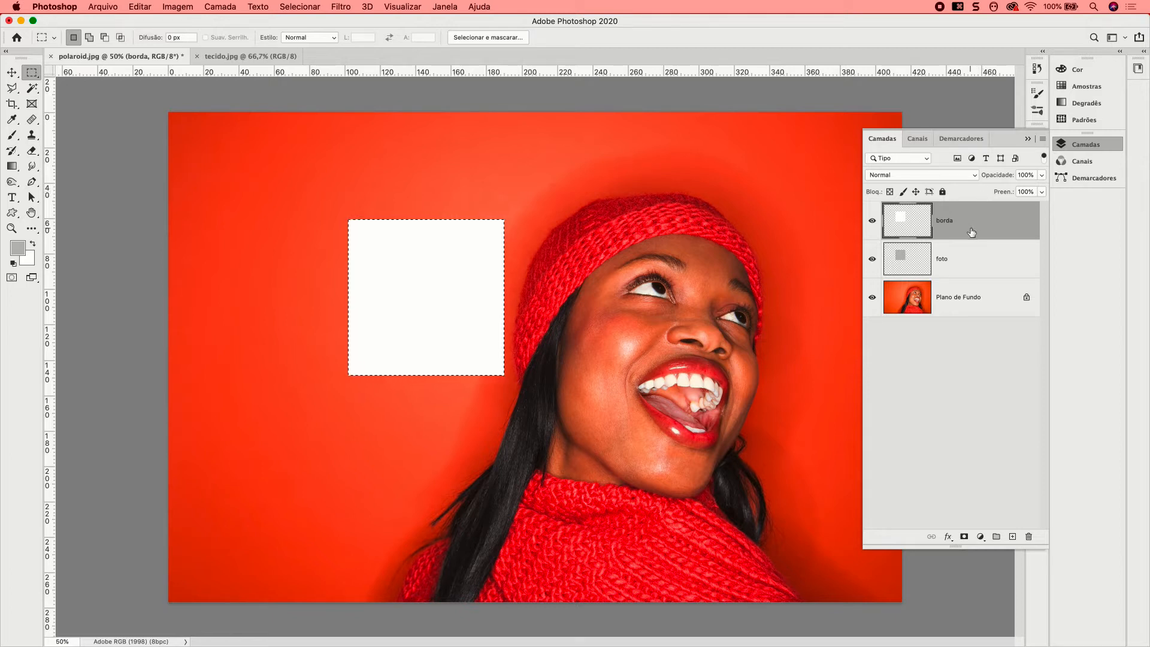
{"action": "key", "text": "super+d"}
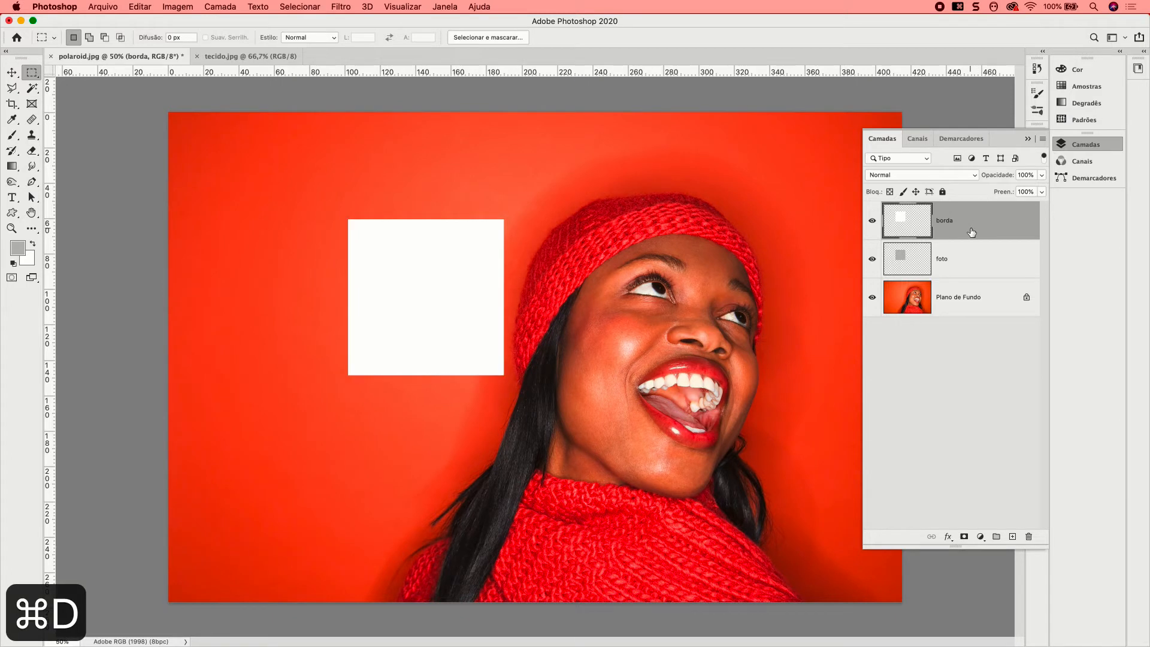
{"action": "left_click_drag", "start_coordinate": [974, 230], "coordinate": [974, 271]}
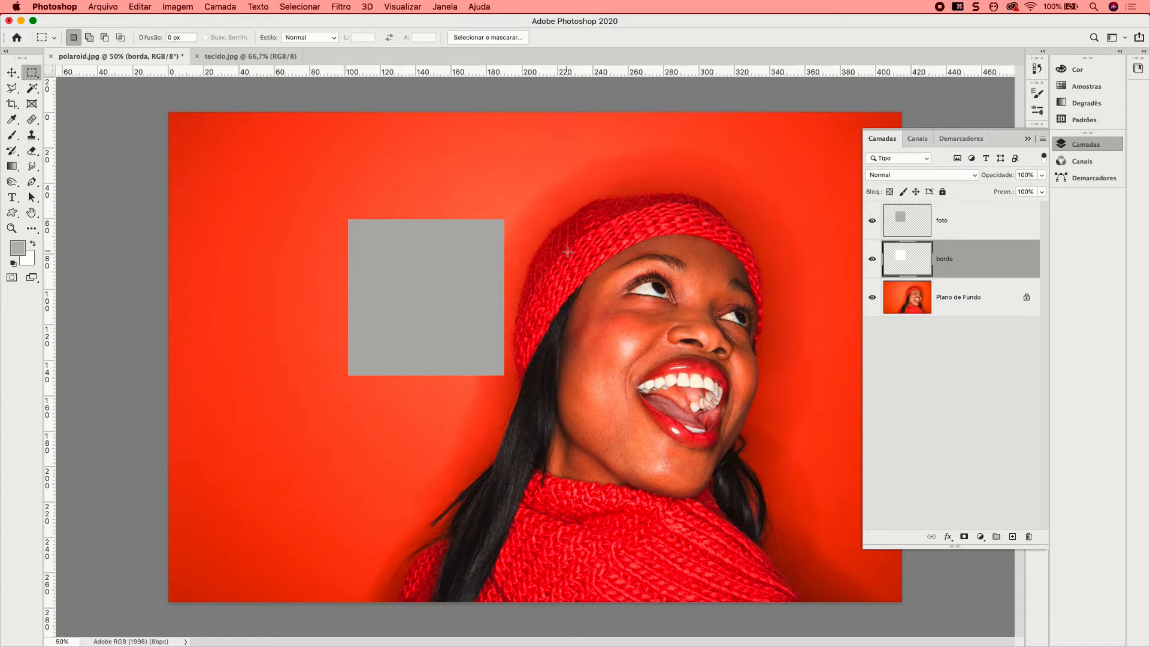
Step: Free-transform the borda square to about 108% width and 119% height, forming a Polaroid frame with a thicker bottom edge
{"action": "left_click", "coordinate": [140, 7]}
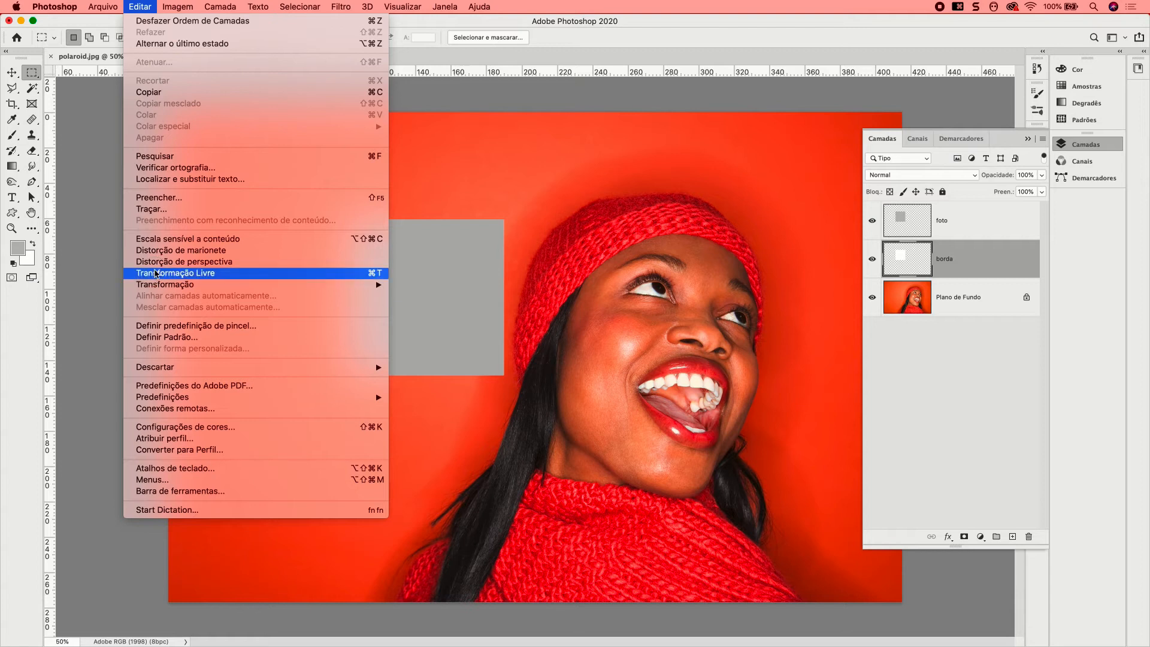
{"action": "left_click", "coordinate": [155, 274]}
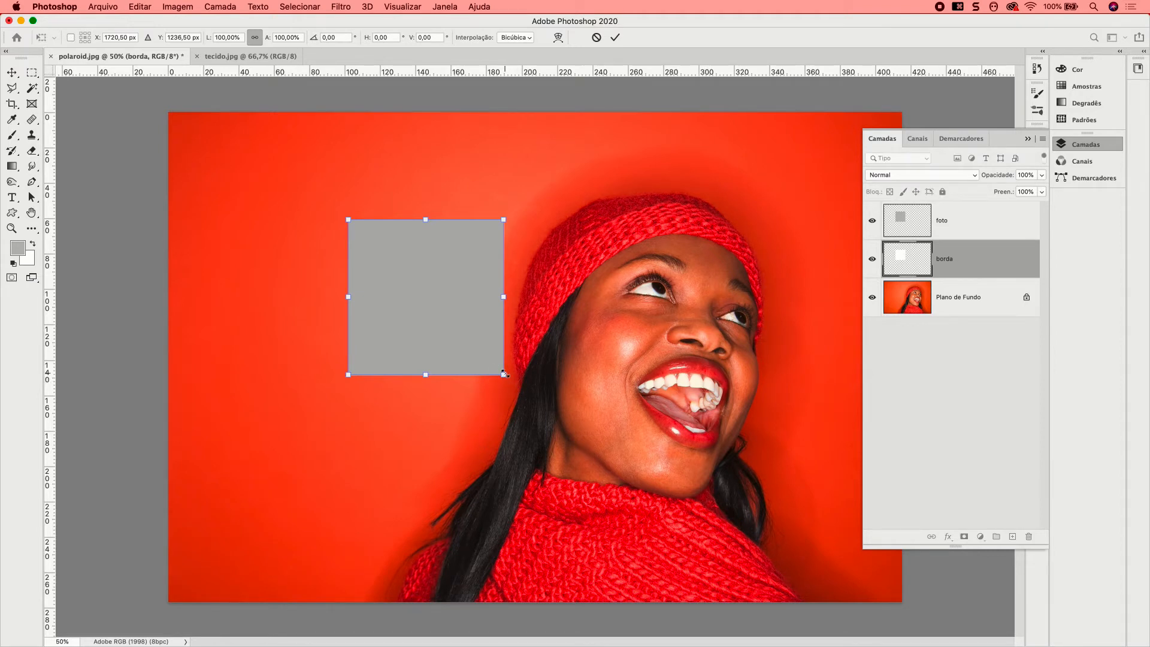
{"action": "mouse_move", "coordinate": [503, 373]}
{"action": "left_mouse_down"}
{"action": "mouse_move", "coordinate": [519, 389]}
{"action": "mouse_move", "coordinate": [508, 382]}
{"action": "left_mouse_up"}
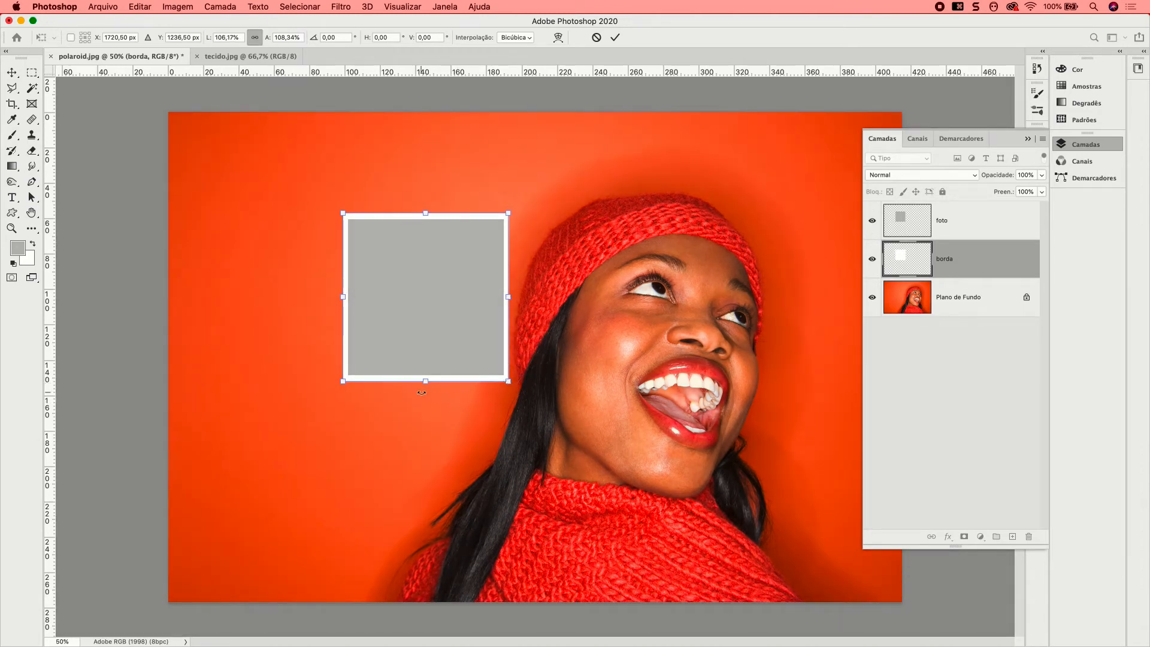
{"action": "left_click_drag", "start_coordinate": [425, 381], "coordinate": [425, 386]}
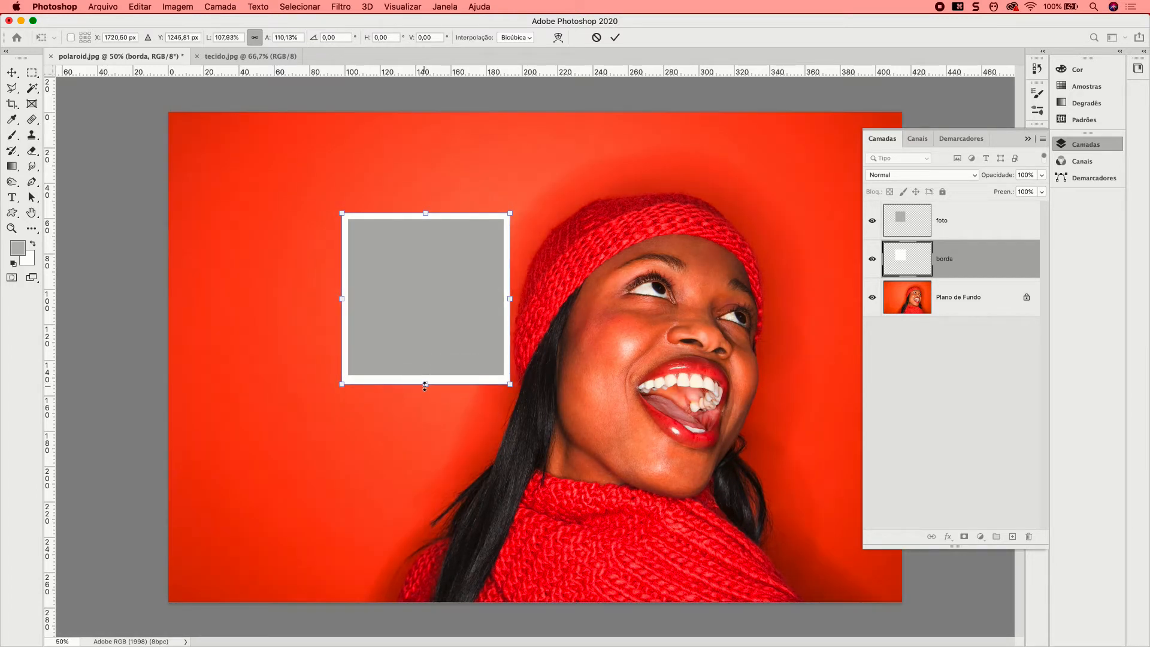
{"action": "left_click", "coordinate": [254, 37]}
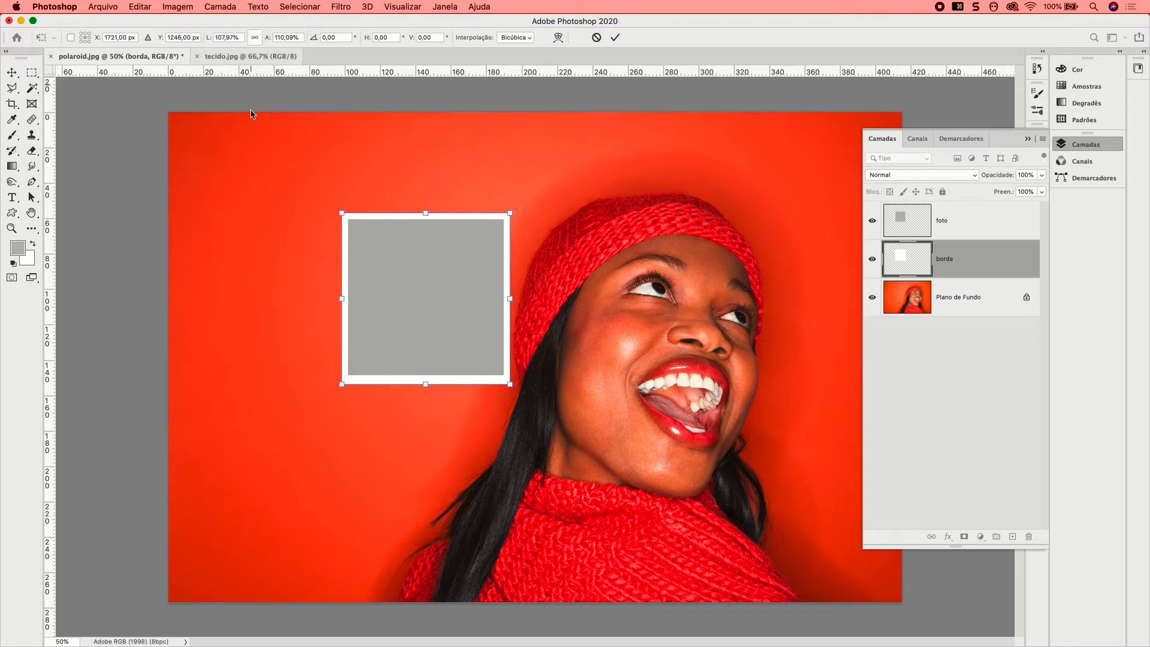
{"action": "left_click_drag", "start_coordinate": [430, 386], "coordinate": [429, 400]}
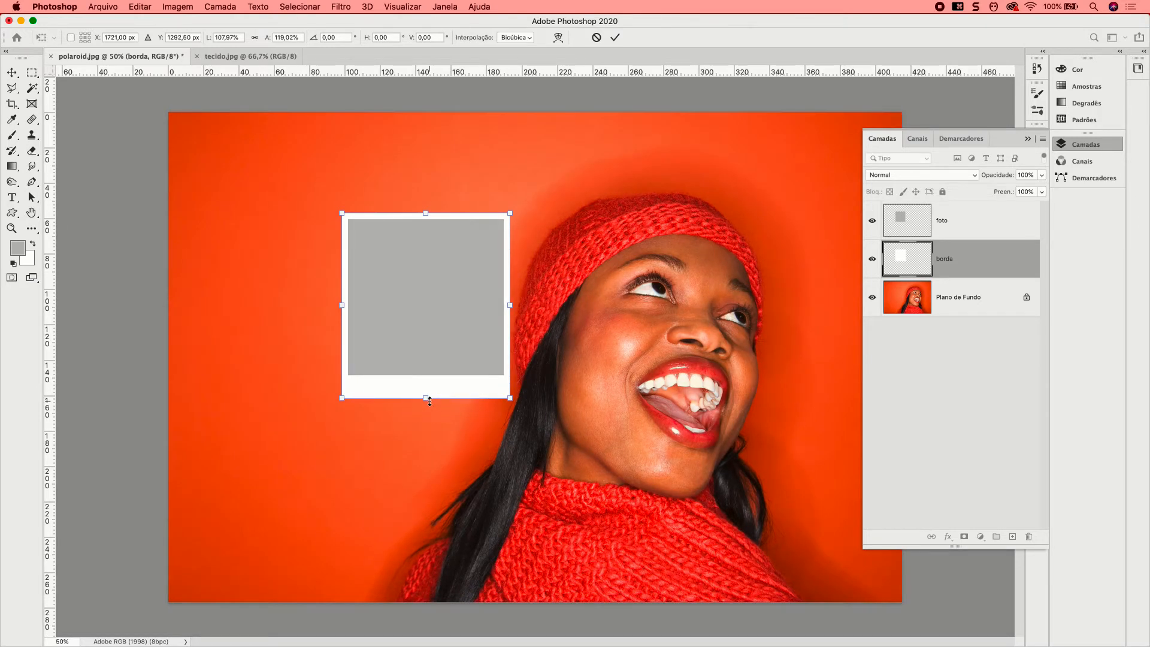
{"action": "key", "text": "Return"}
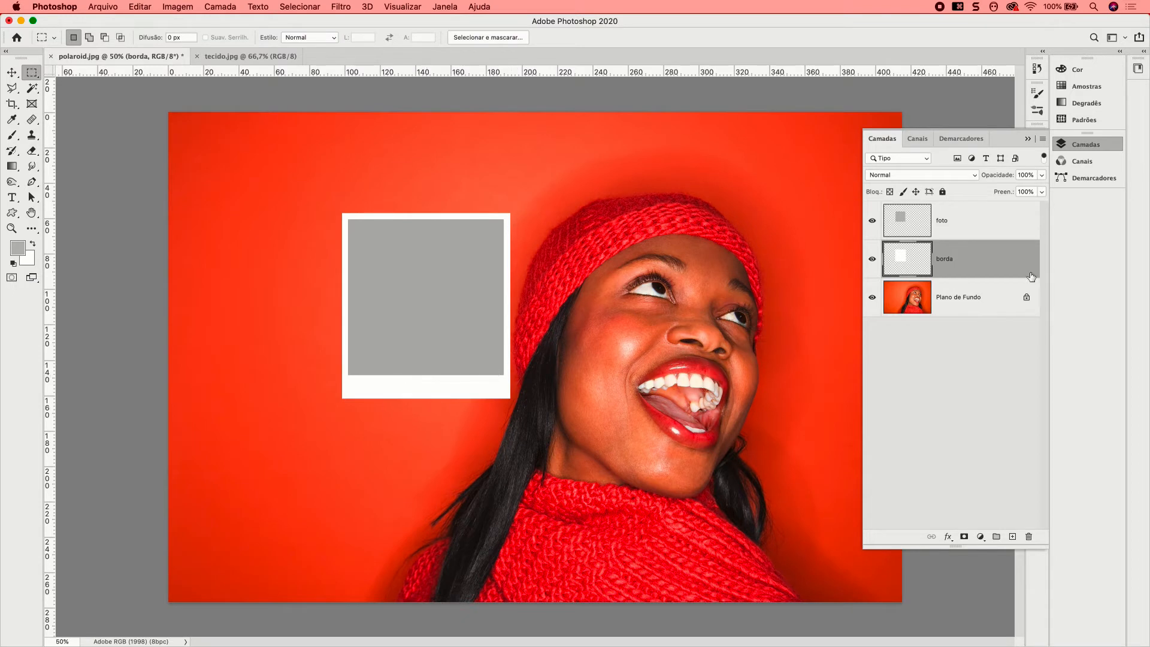
Step: Group the foto and borda layers, name the group "foto1" and expand it
{"action": "left_click", "coordinate": [983, 229], "text": "shift"}
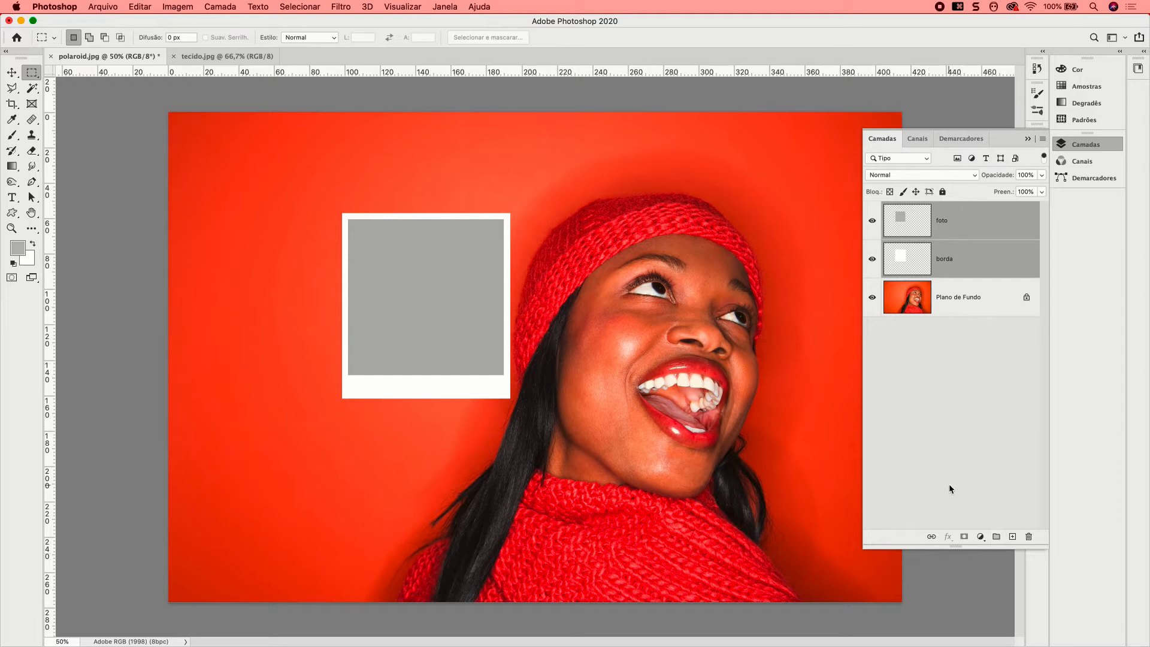
{"action": "left_click", "coordinate": [994, 539]}
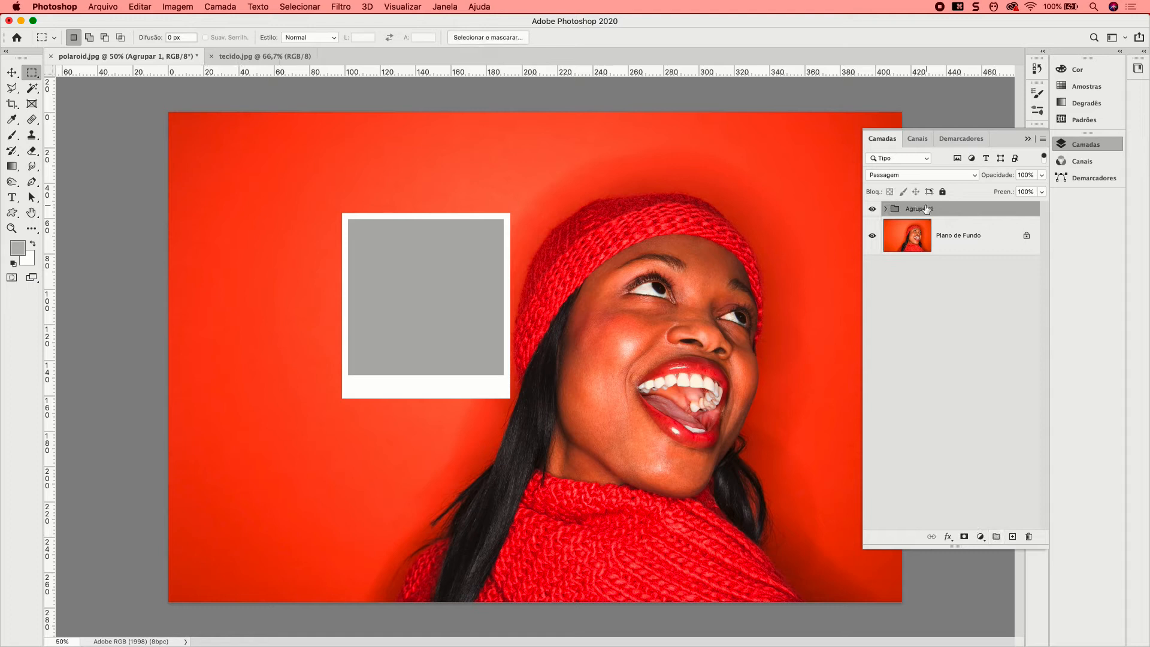
{"action": "double_click", "coordinate": [916, 208]}
{"action": "type", "text": "foto1"}
{"action": "left_click", "coordinate": [945, 212]}
{"action": "left_click", "coordinate": [886, 208]}
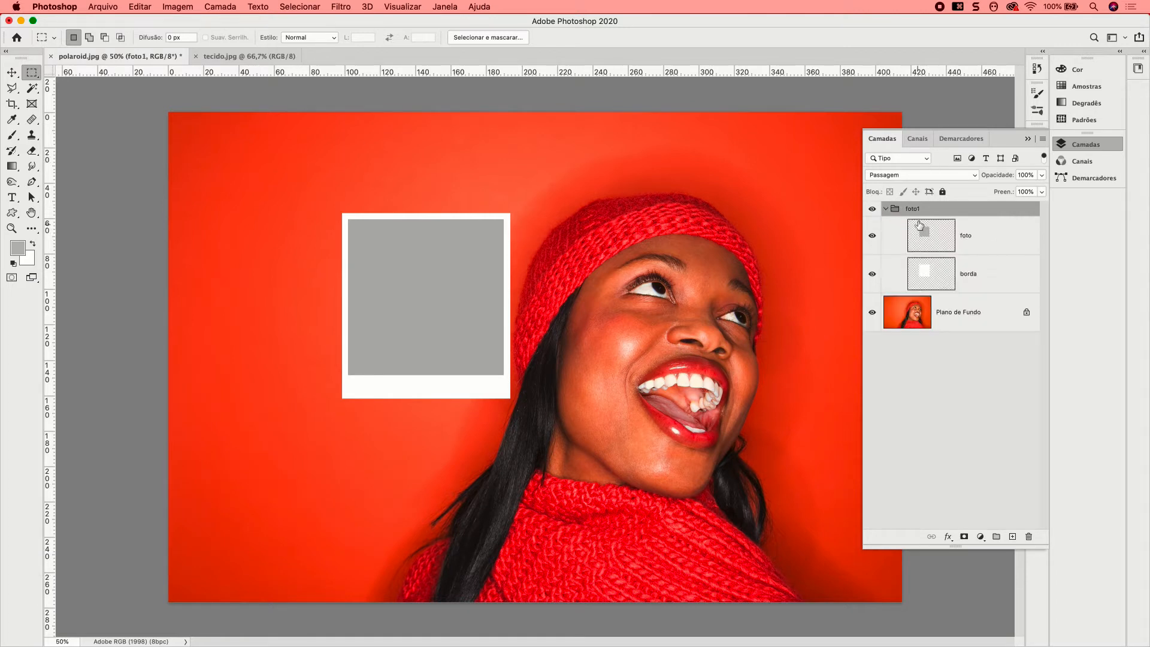
Step: Set the Move tool's auto-select to Group and move the Polaroid frame over the side of the woman's hat and face
{"action": "left_click", "coordinate": [10, 76]}
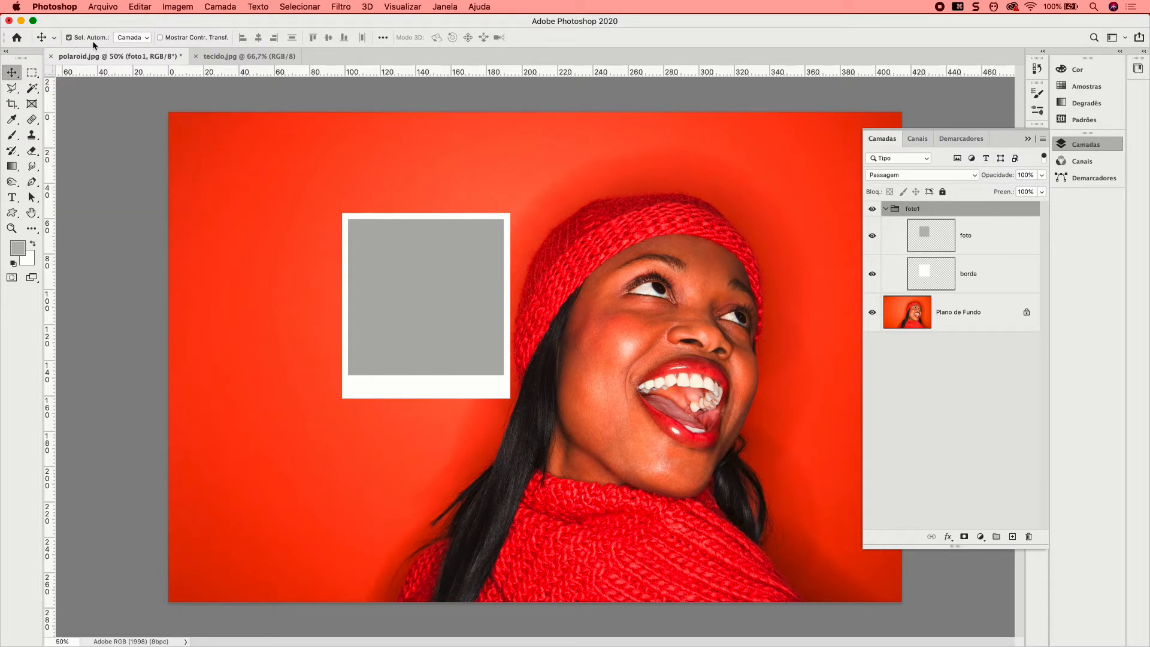
{"action": "left_click", "coordinate": [129, 38]}
{"action": "left_click", "coordinate": [129, 27]}
{"action": "left_click_drag", "start_coordinate": [459, 270], "coordinate": [403, 303]}
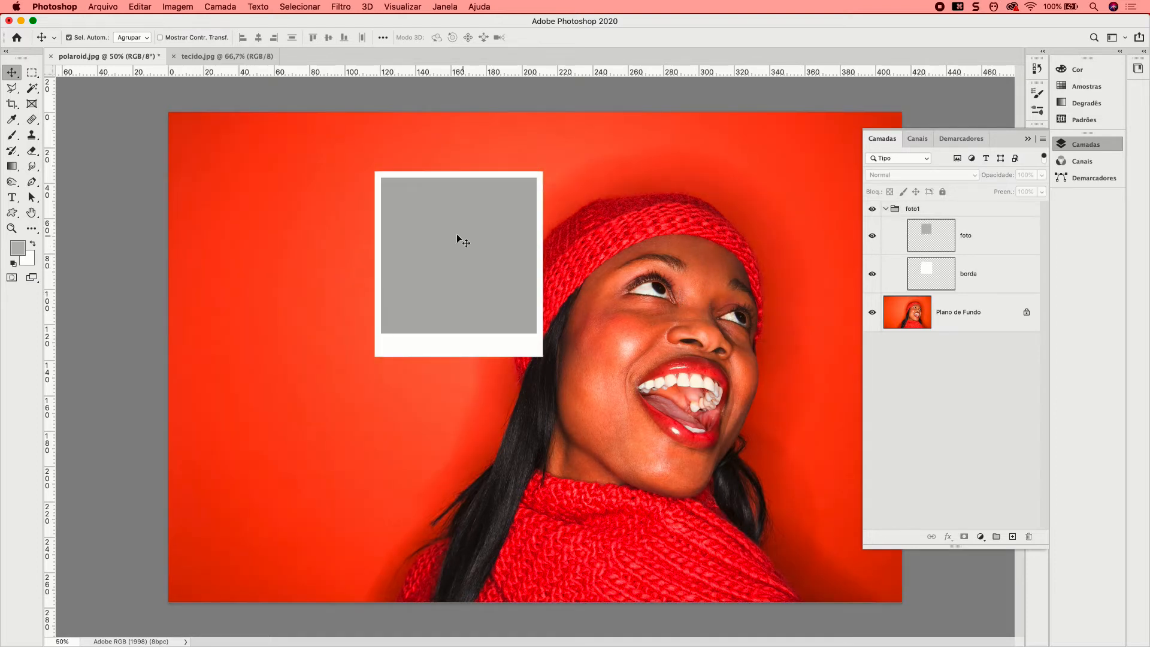
{"action": "left_click_drag", "start_coordinate": [461, 239], "coordinate": [562, 290]}
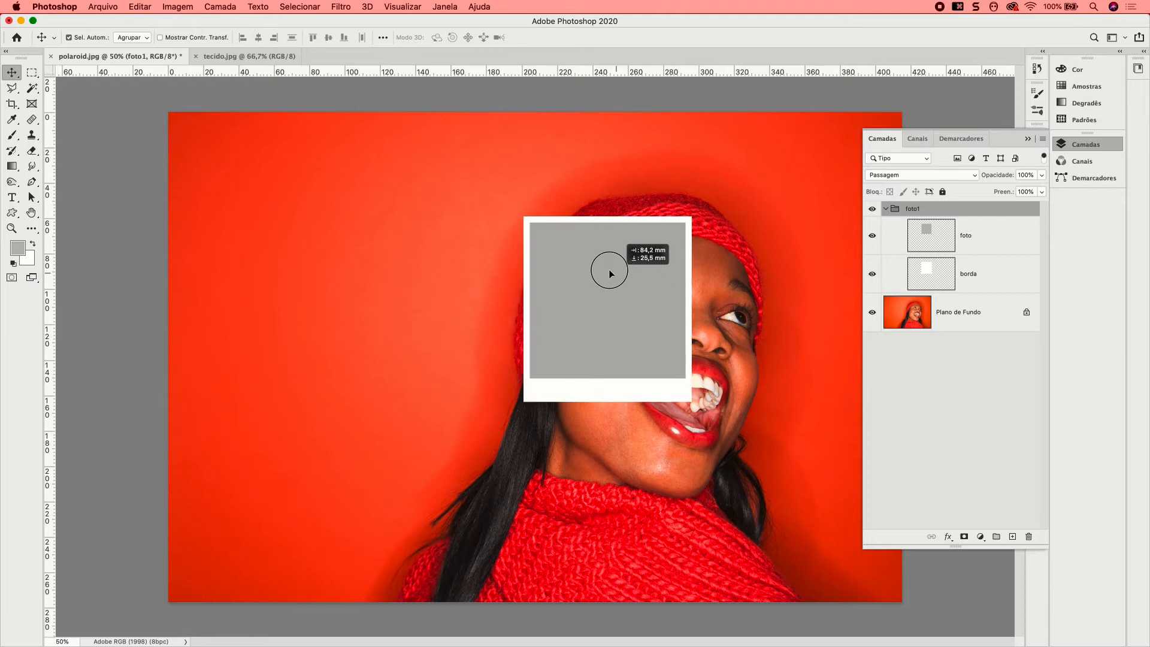
{"action": "left_click_drag", "start_coordinate": [608, 267], "coordinate": [584, 261]}
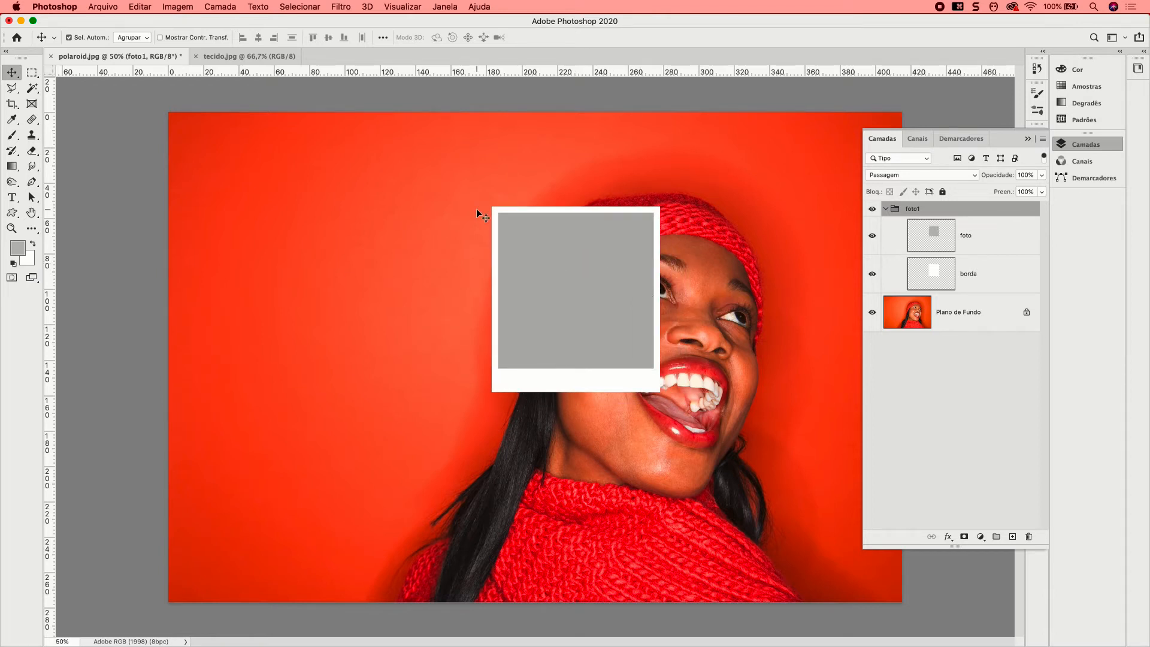
Step: Free-transform the foto1 group to about 75.5% size with linked proportions, rotate it about -11.7° and position it over the hat's side
{"action": "key", "text": "super+t"}
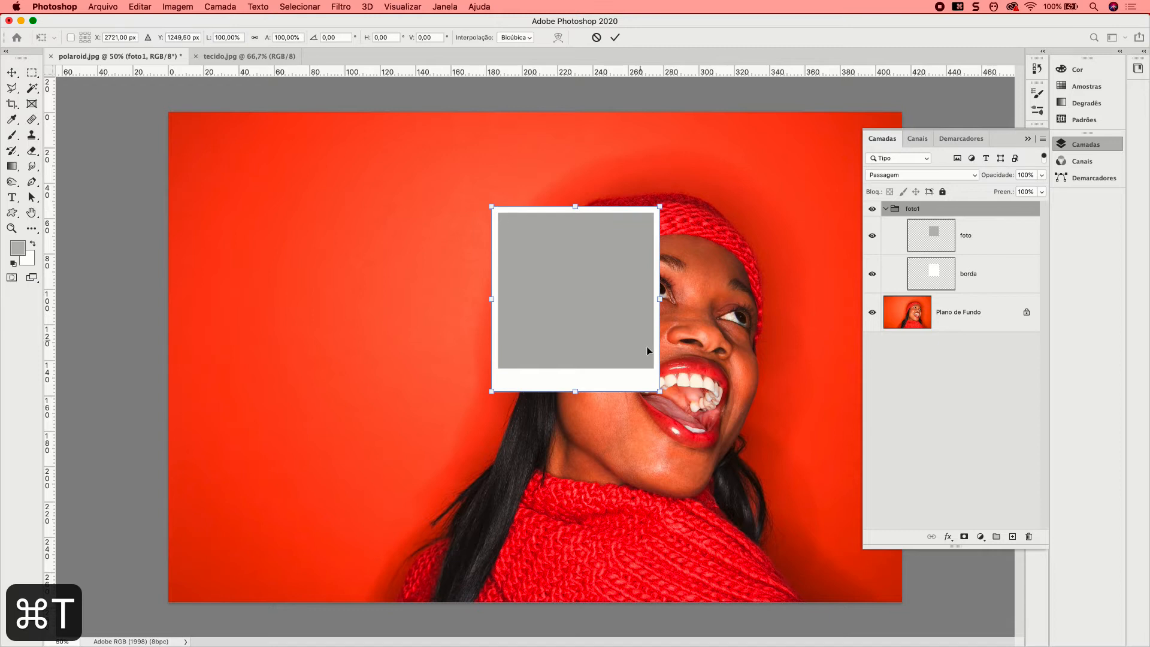
{"action": "left_click", "coordinate": [254, 37]}
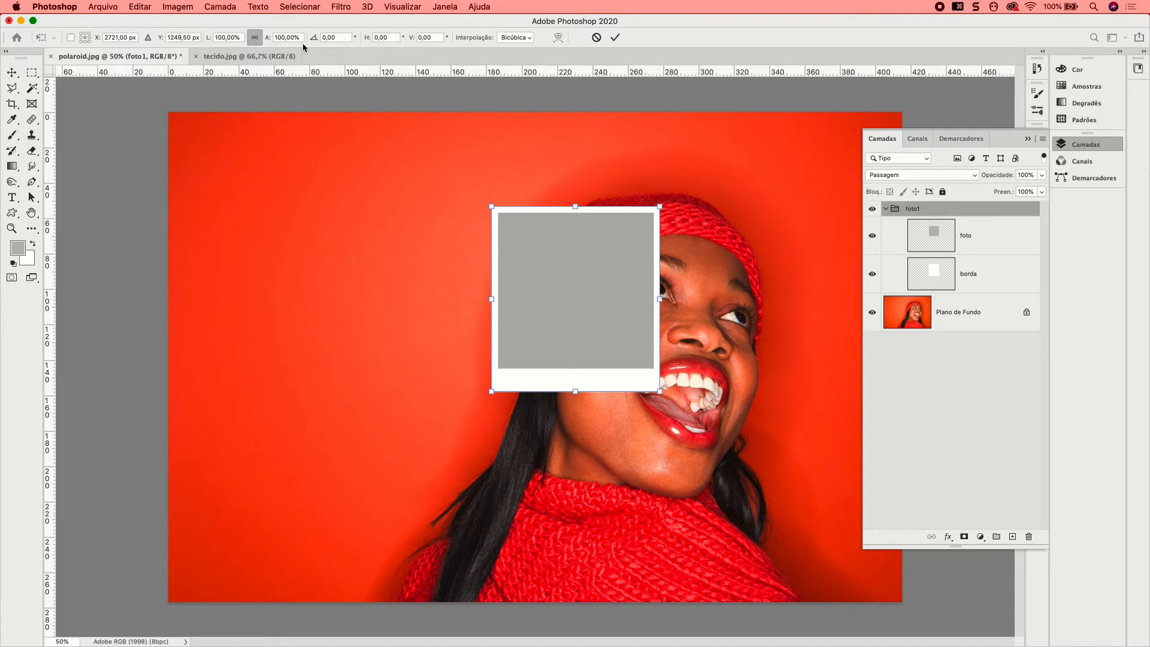
{"action": "left_click_drag", "start_coordinate": [662, 390], "coordinate": [608, 347]}
{"action": "left_click_drag", "start_coordinate": [554, 287], "coordinate": [568, 299]}
{"action": "mouse_move", "coordinate": [644, 206]}
{"action": "left_mouse_down"}
{"action": "mouse_move", "coordinate": [627, 188]}
{"action": "mouse_move", "coordinate": [623, 196]}
{"action": "left_mouse_up"}
{"action": "left_click_drag", "start_coordinate": [559, 282], "coordinate": [564, 275]}
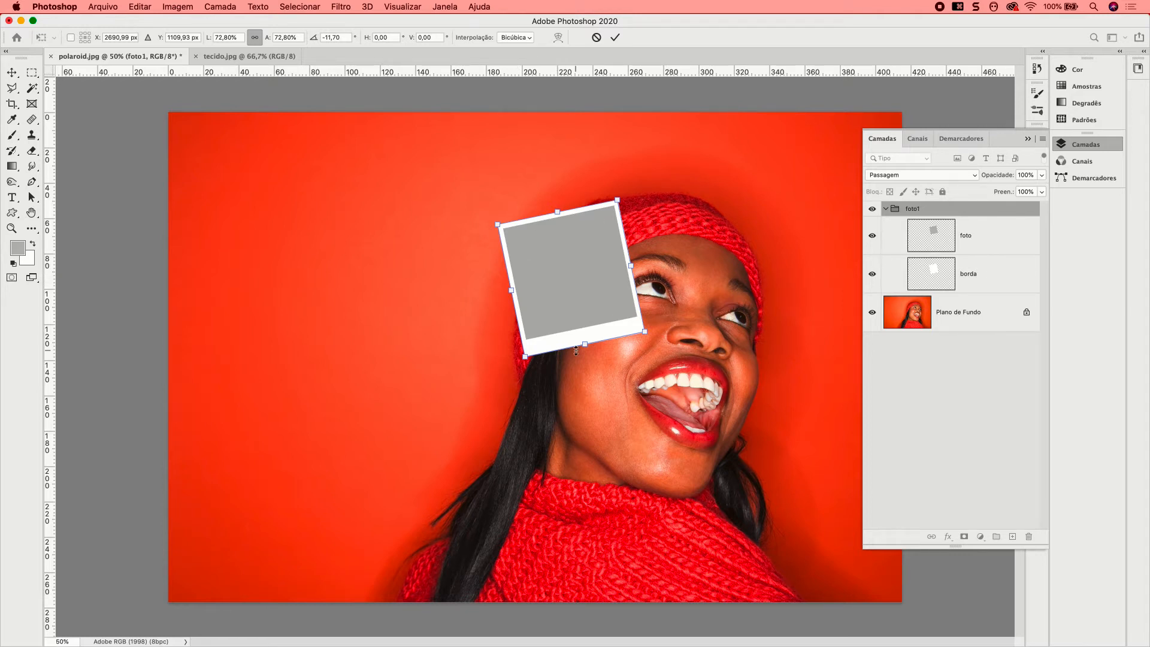
{"action": "left_click_drag", "start_coordinate": [525, 363], "coordinate": [526, 356]}
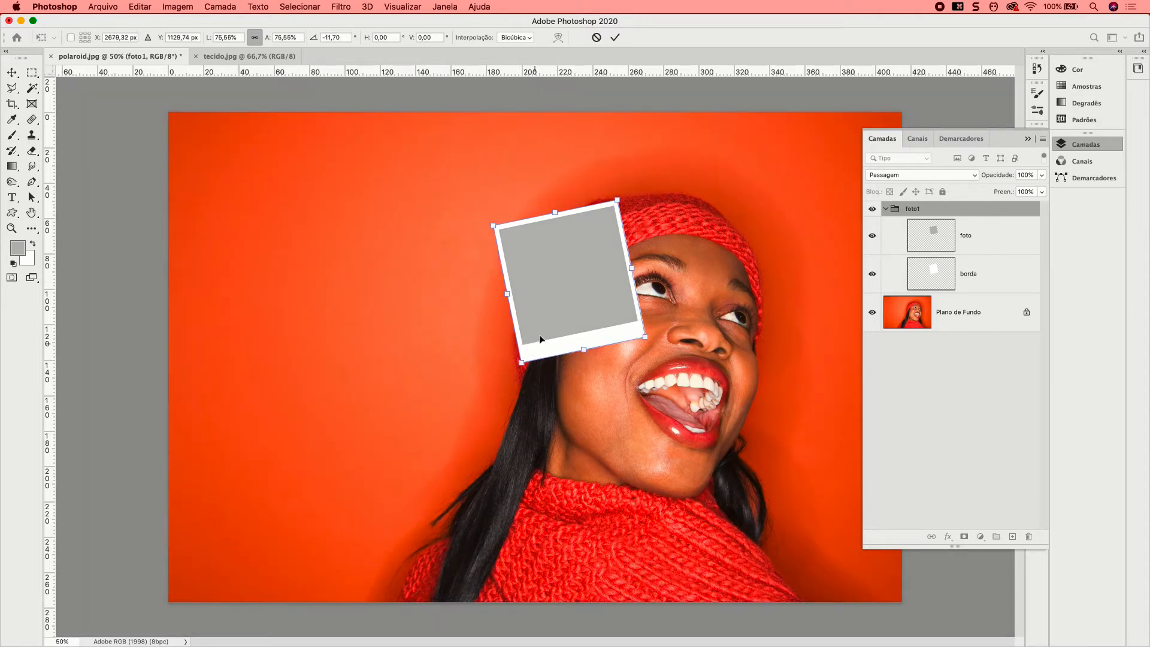
{"action": "key", "text": "Return"}
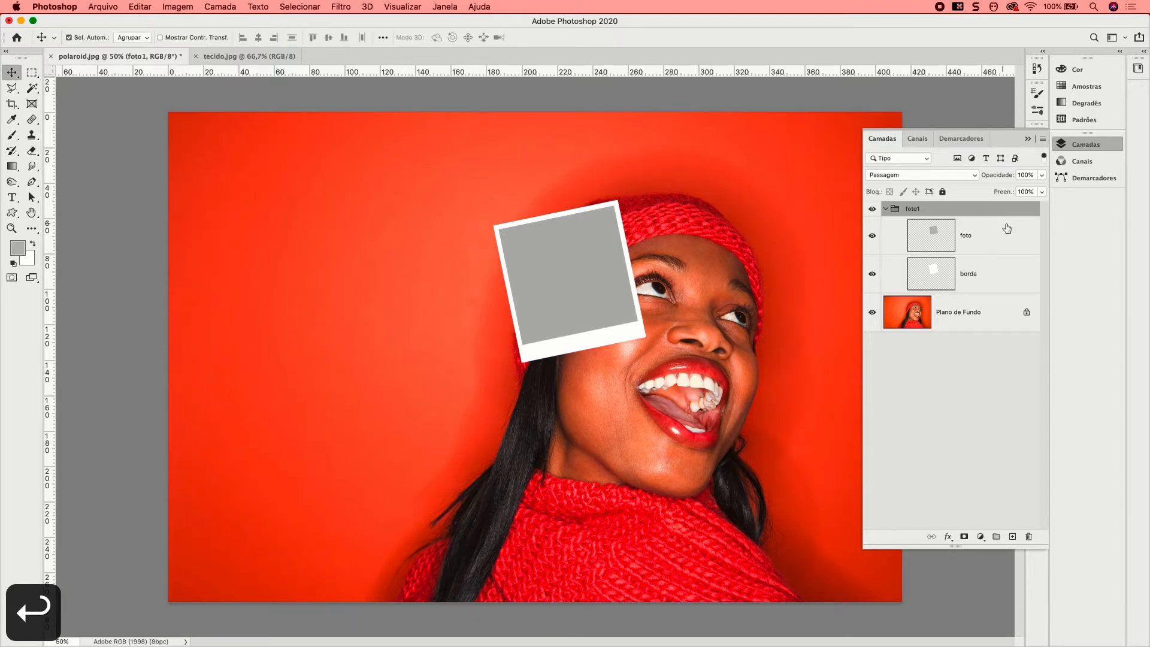
Step: Copy the Plano de Fundo area inside the foto square's outline to a new layer and place it above foto in the foto1 group
{"action": "left_click", "coordinate": [940, 251]}
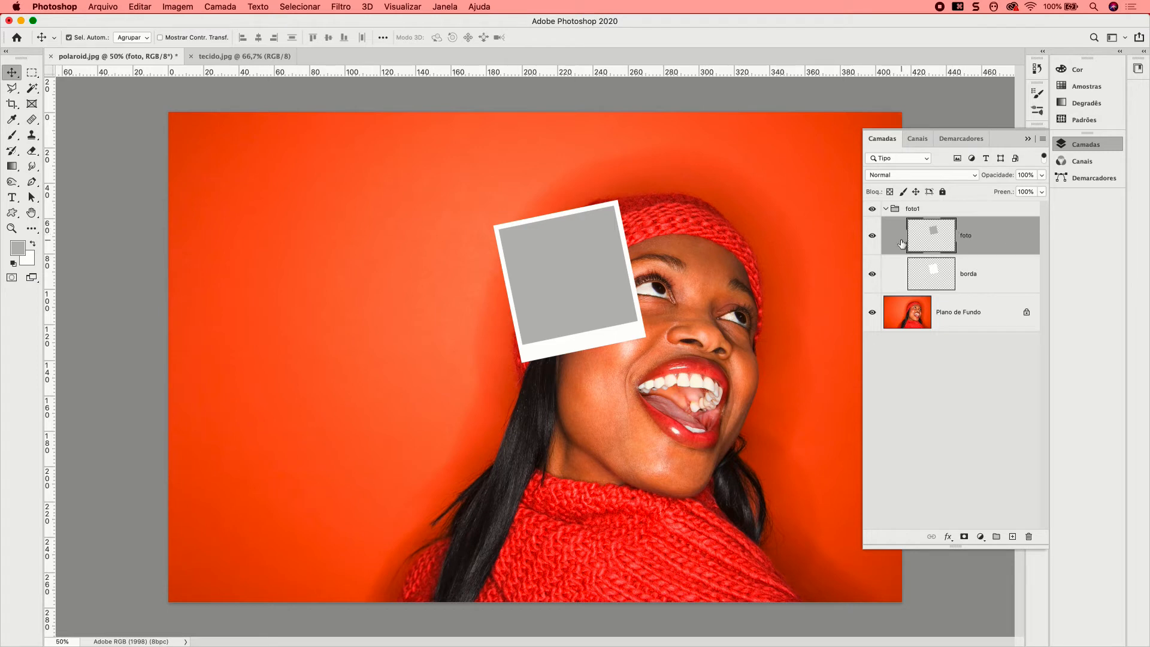
{"action": "left_click", "coordinate": [944, 241], "text": "super"}
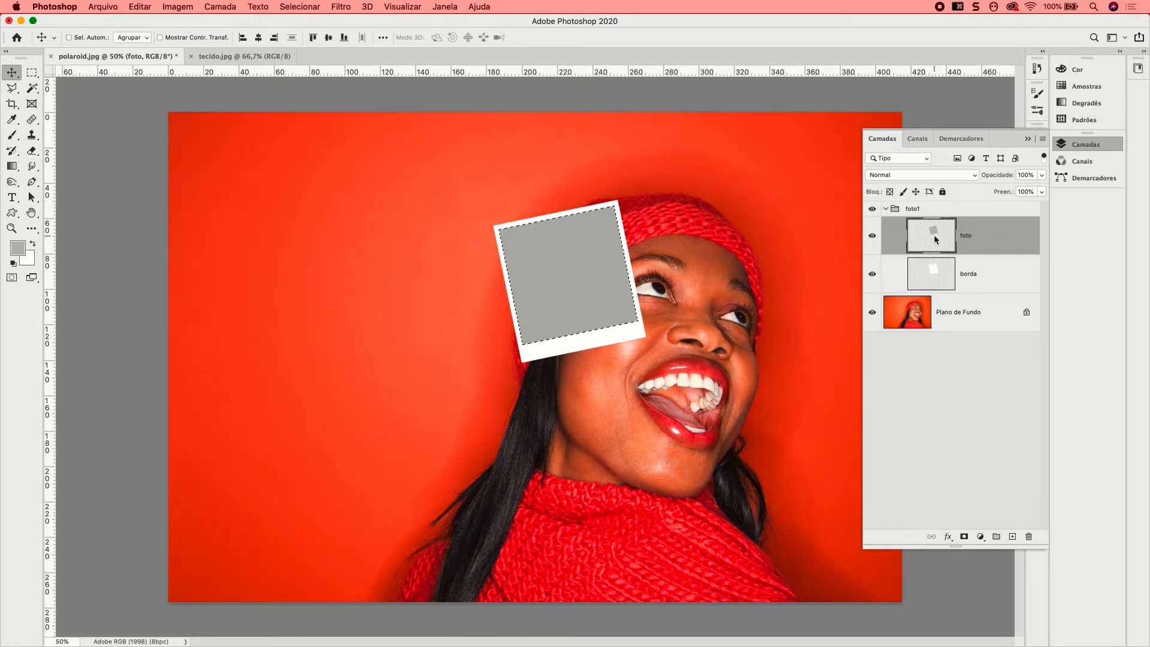
{"action": "left_click", "coordinate": [958, 307]}
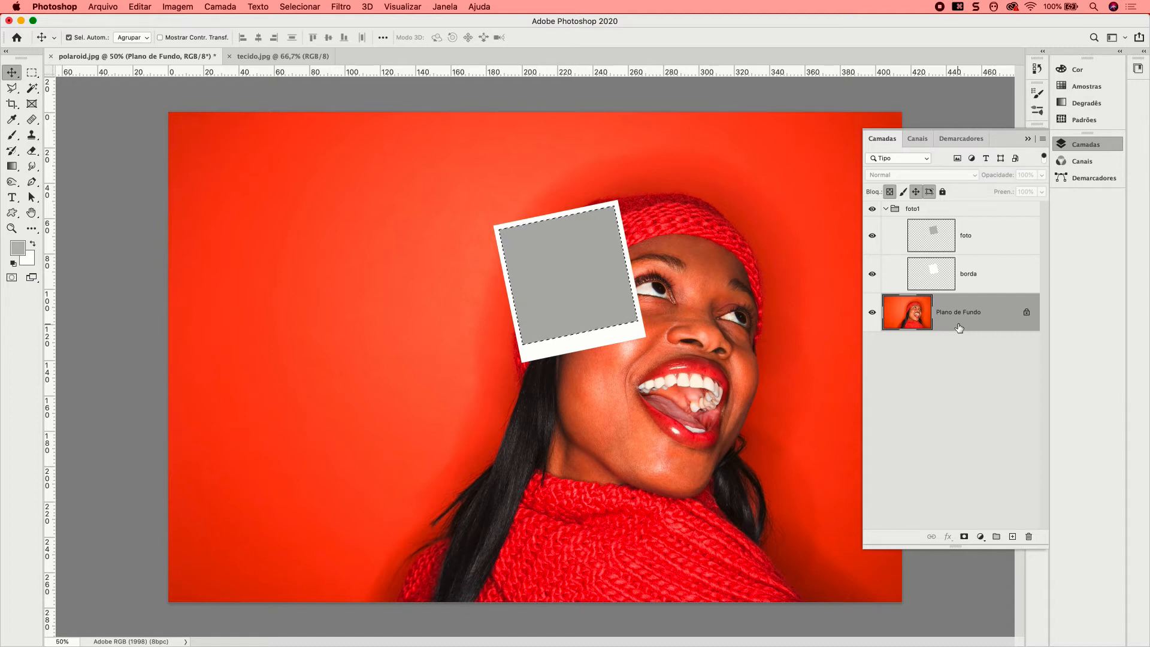
{"action": "key", "text": "super+j"}
{"action": "left_click_drag", "start_coordinate": [959, 327], "coordinate": [946, 226]}
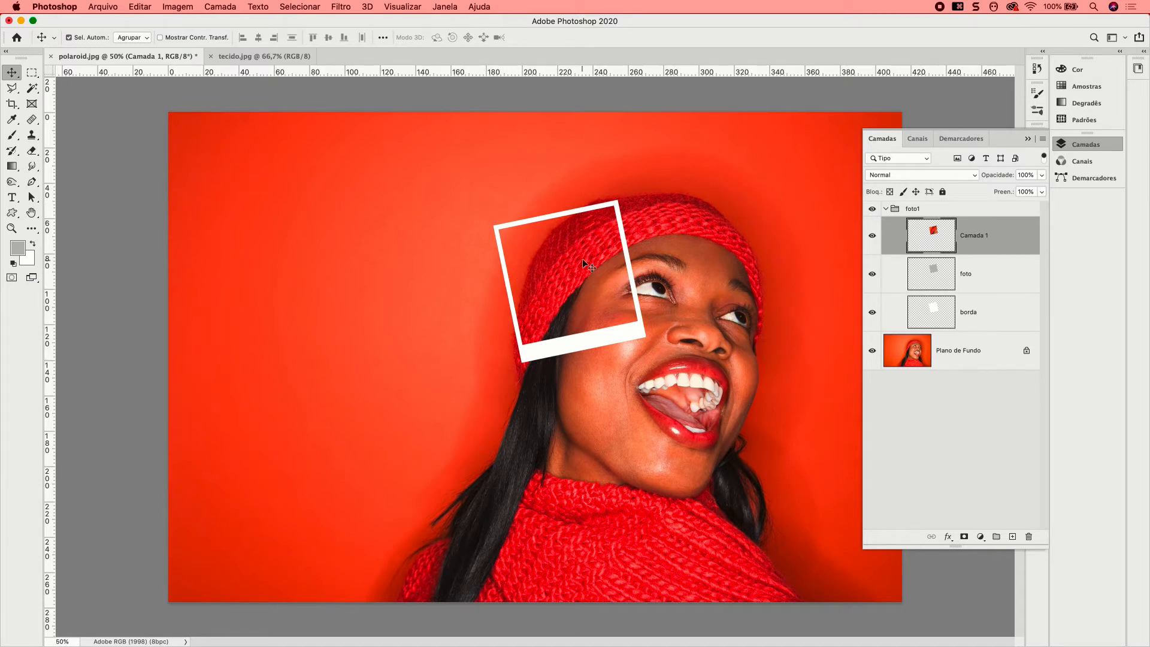
Step: Collapse the foto1 group, duplicate it and rename the copy "foto2"
{"action": "left_click", "coordinate": [886, 209]}
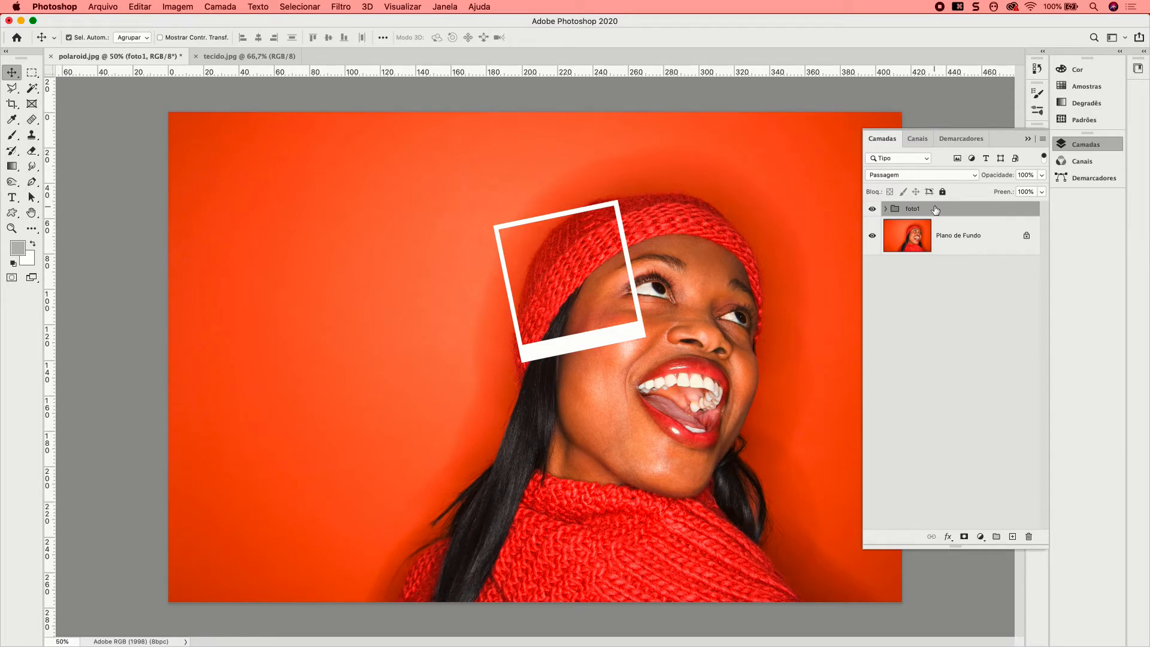
{"action": "key", "text": "super+j"}
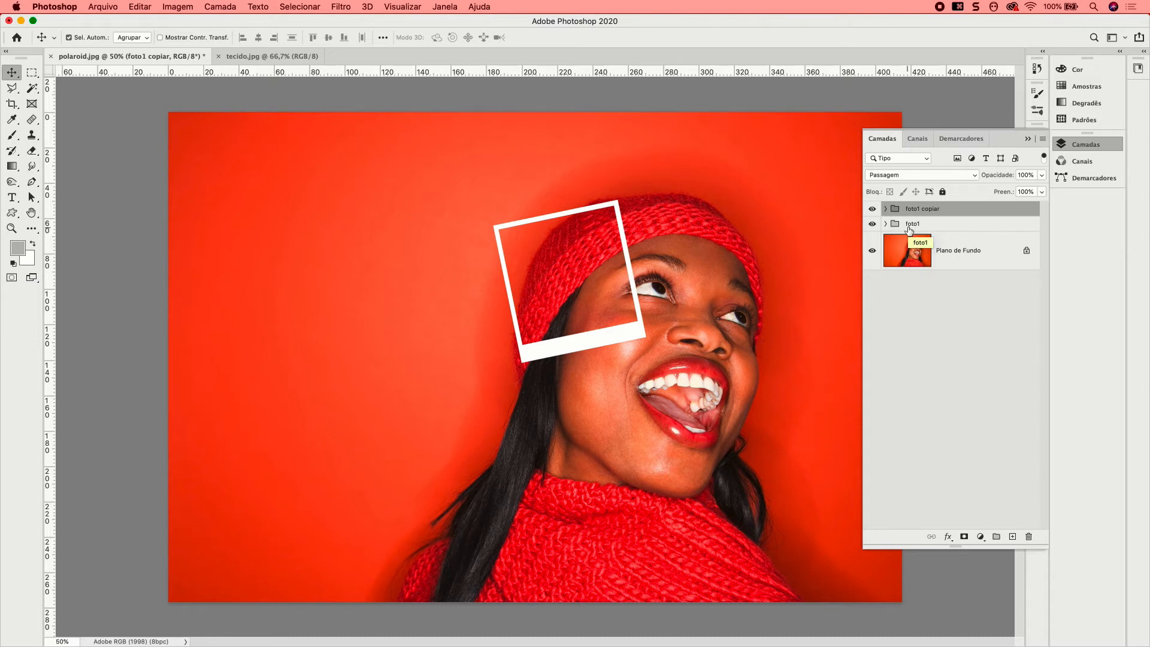
{"action": "double_click", "coordinate": [918, 208]}
{"action": "left_click", "coordinate": [919, 207]}
{"action": "key", "text": "Delete"}
{"action": "key", "text": "Delete"}
{"action": "key", "text": "Delete"}
{"action": "key", "text": "Delete"}
{"action": "key", "text": "Delete"}
{"action": "key", "text": "Delete"}
{"action": "key", "text": "Delete"}
{"action": "key", "text": "BackSpace"}
{"action": "type", "text": "2"}
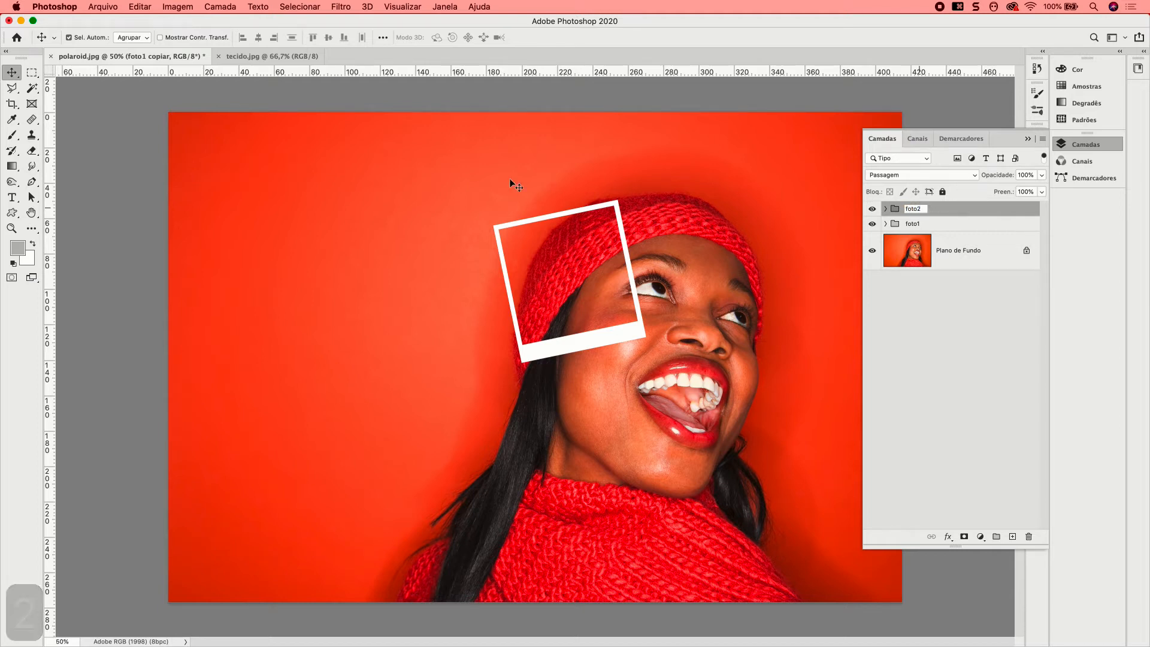
{"action": "left_click", "coordinate": [441, 228]}
Step: Move the foto2 frame over the forehead and nearer eye and rotate it clockwise so it overlaps the first frame
{"action": "left_click_drag", "start_coordinate": [597, 278], "coordinate": [693, 250]}
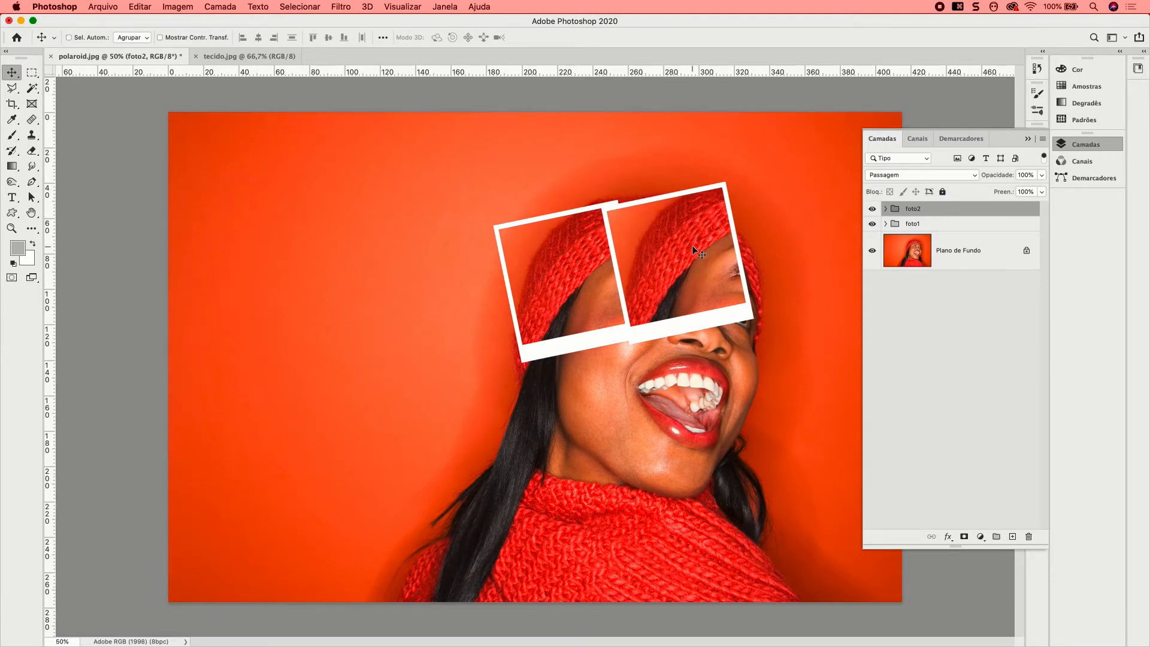
{"action": "key", "text": "super+t"}
{"action": "left_click_drag", "start_coordinate": [767, 164], "coordinate": [808, 201]}
{"action": "left_click_drag", "start_coordinate": [710, 230], "coordinate": [704, 242]}
{"action": "key", "text": "Return"}
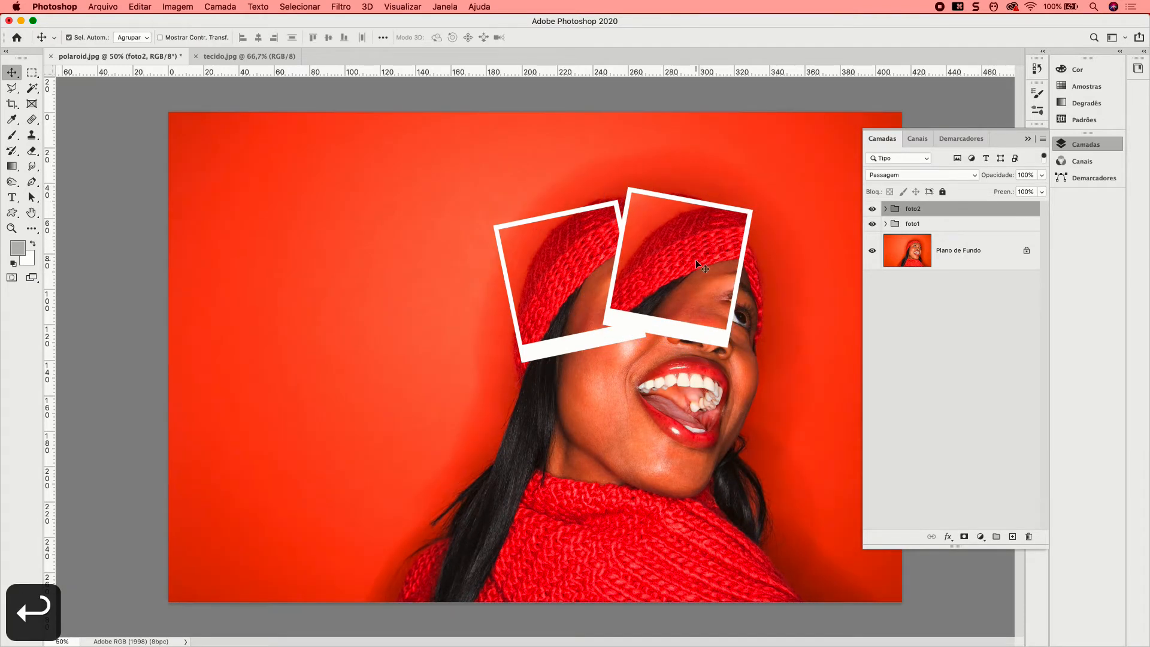
Step: Replace Camada 1 in the foto2 group with a new copy of the Plano de Fundo area inside its foto square
{"action": "left_click", "coordinate": [886, 208]}
{"action": "left_click", "coordinate": [943, 233]}
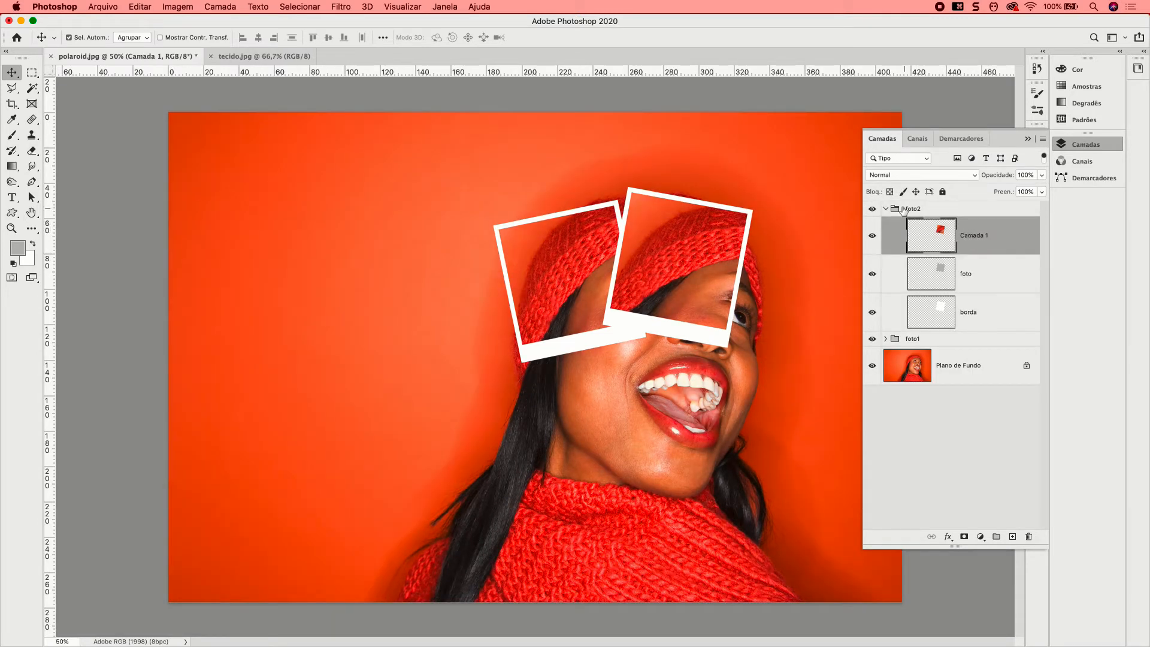
{"action": "left_click_drag", "start_coordinate": [994, 239], "coordinate": [1032, 531]}
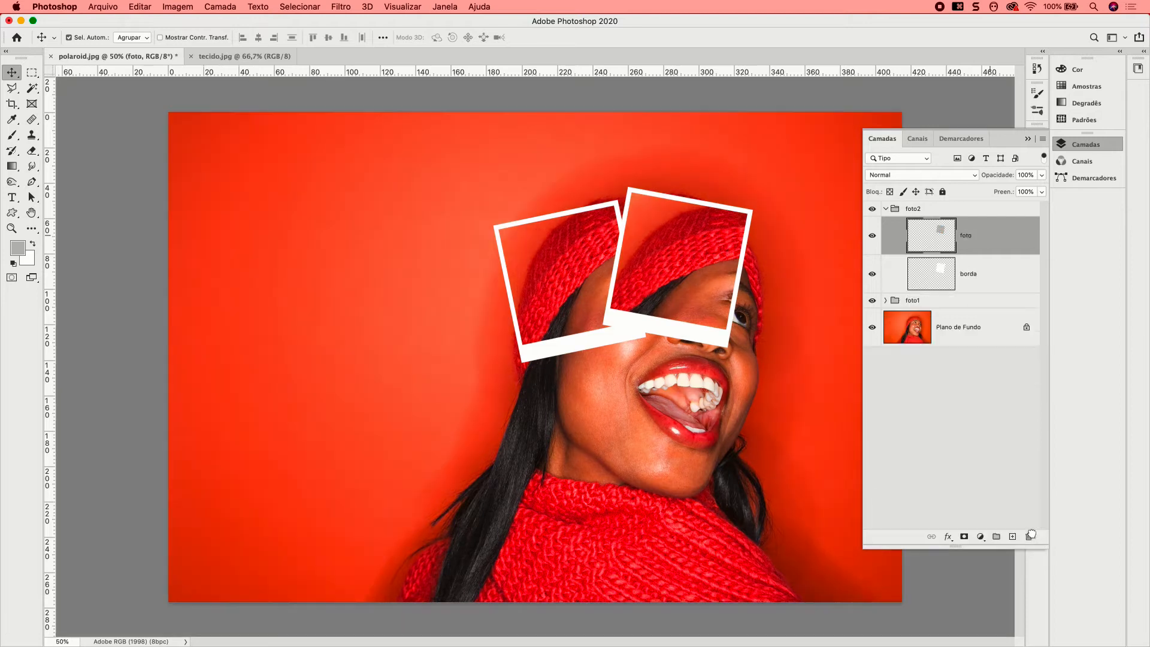
{"action": "left_click", "coordinate": [938, 241], "text": "super"}
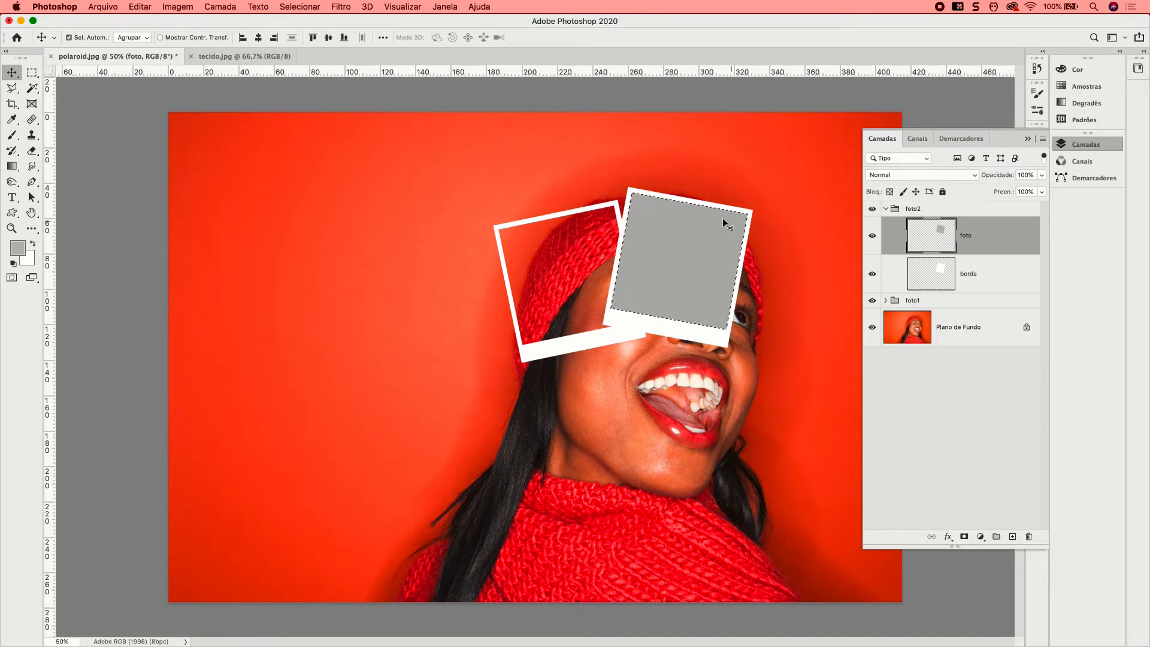
{"action": "left_click", "coordinate": [980, 337]}
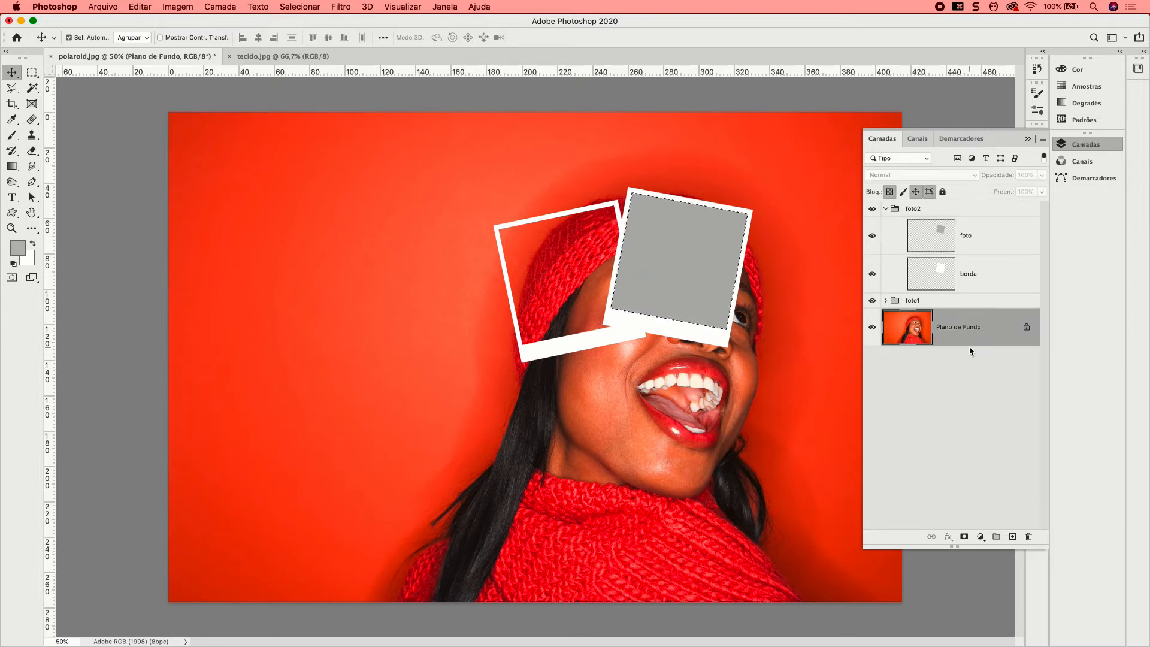
{"action": "key", "text": "super+j"}
{"action": "left_click_drag", "start_coordinate": [927, 342], "coordinate": [970, 222]}
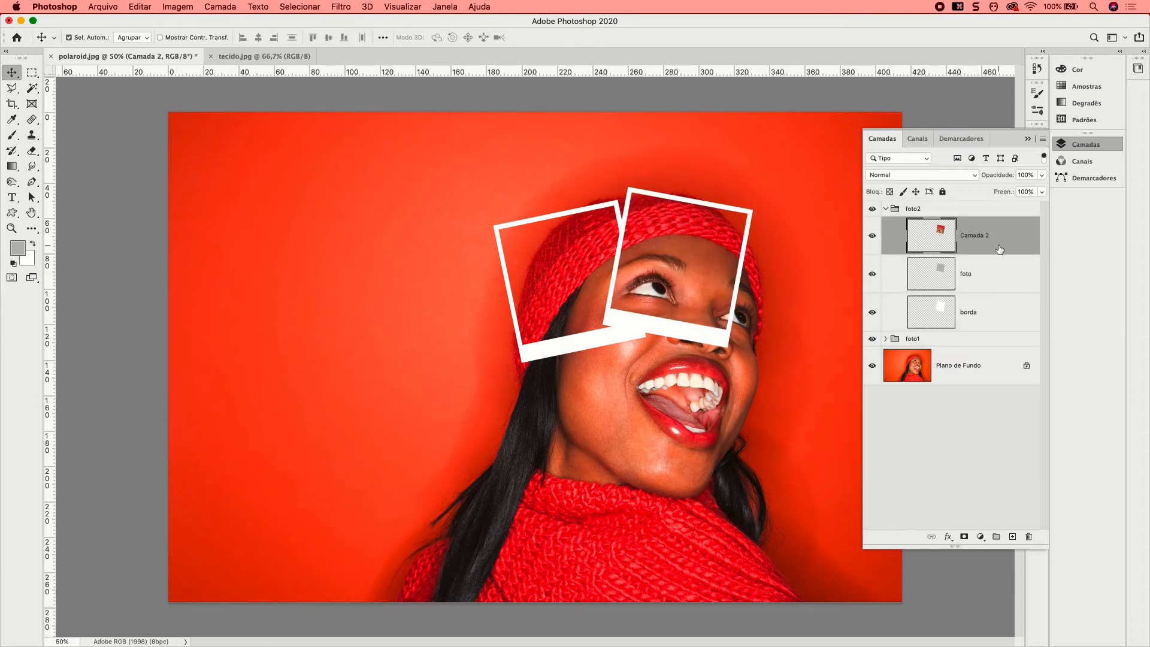
Step: Collapse the foto2 group, duplicate it and rename the copy "foto3"
{"action": "left_click", "coordinate": [887, 208]}
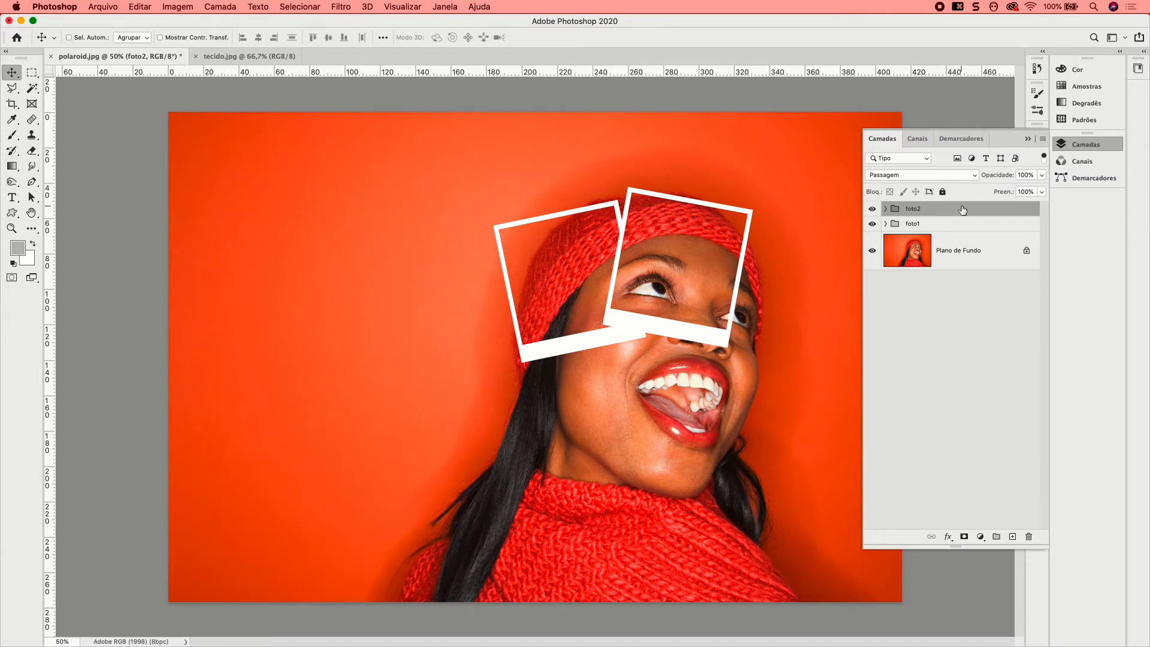
{"action": "key", "text": "super+j"}
{"action": "double_click", "coordinate": [925, 209]}
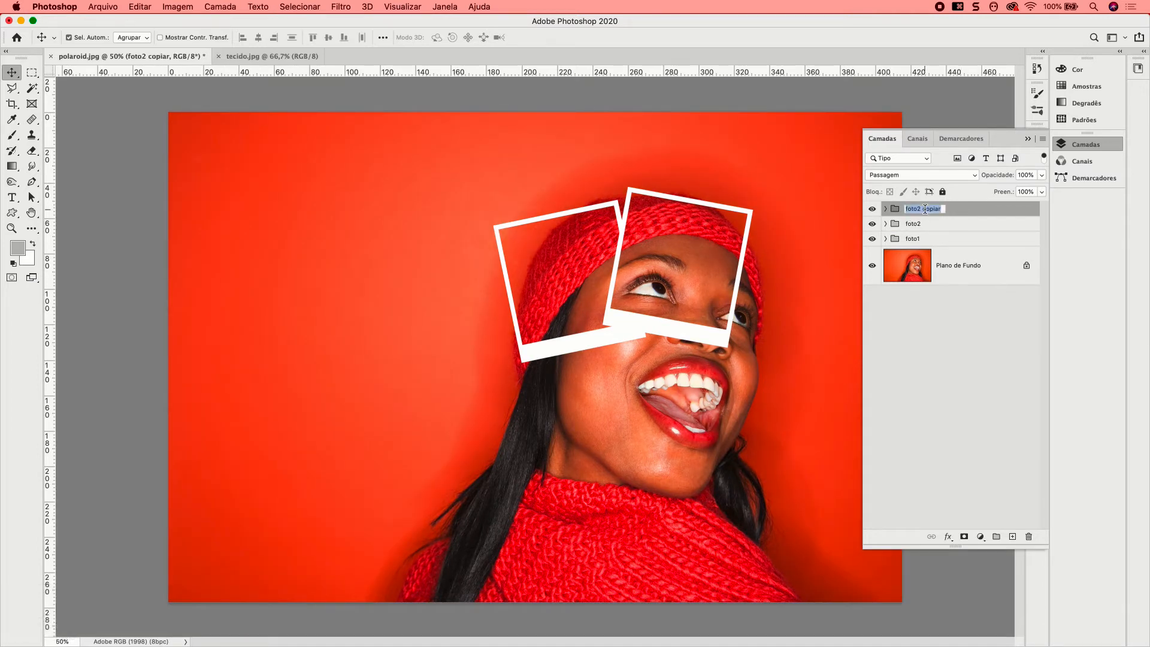
{"action": "left_click", "coordinate": [917, 209]}
{"action": "left_click_drag", "start_coordinate": [917, 209], "coordinate": [970, 214]}
{"action": "type", "text": "3"}
{"action": "left_click", "coordinate": [994, 214]}
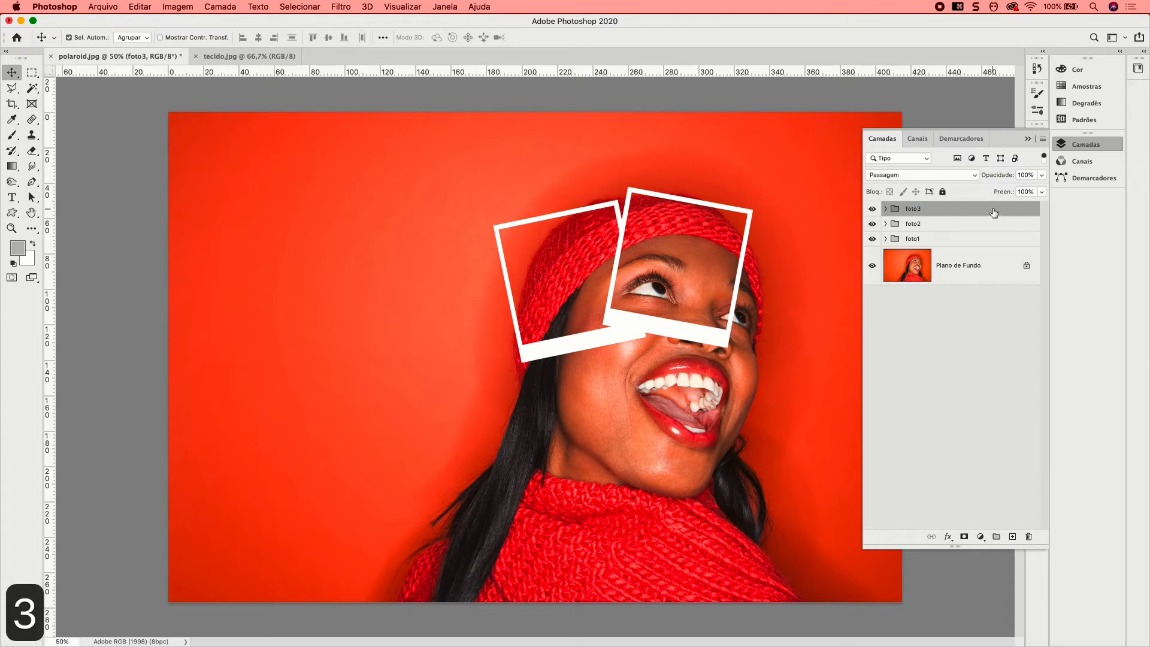
Step: Expand the foto3 group, move its frame over the far eye and nose, and rotate it to a steeper clockwise tilt
{"action": "left_click", "coordinate": [886, 208]}
{"action": "left_click_drag", "start_coordinate": [622, 283], "coordinate": [698, 348]}
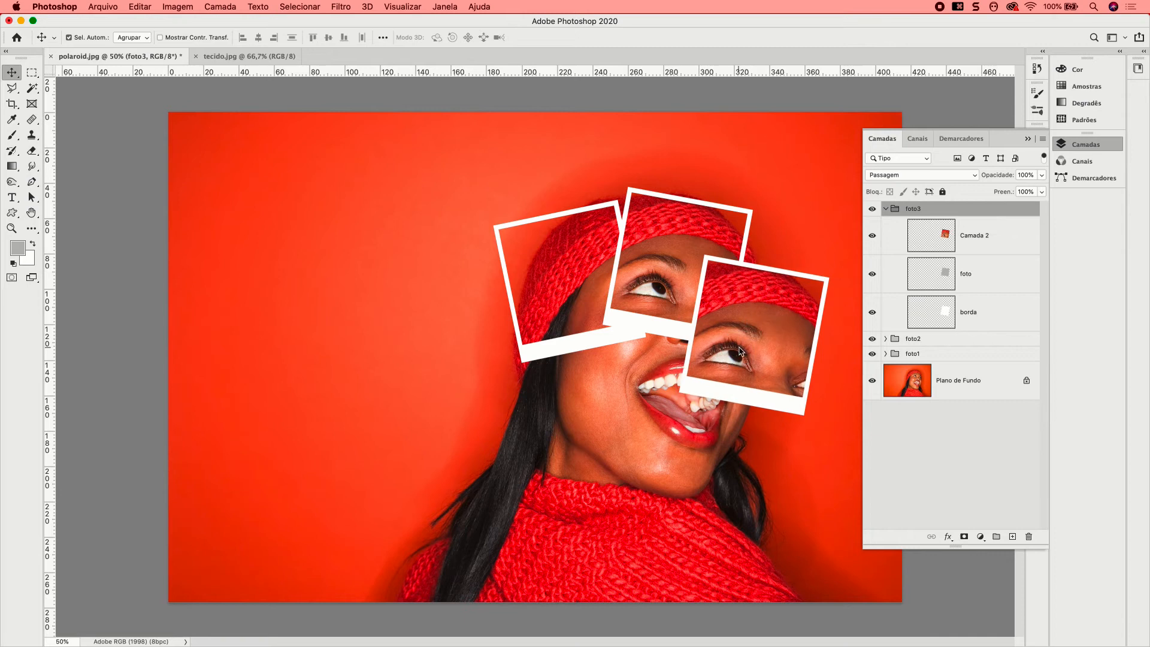
{"action": "key", "text": "super+t"}
{"action": "left_click_drag", "start_coordinate": [818, 232], "coordinate": [792, 232]}
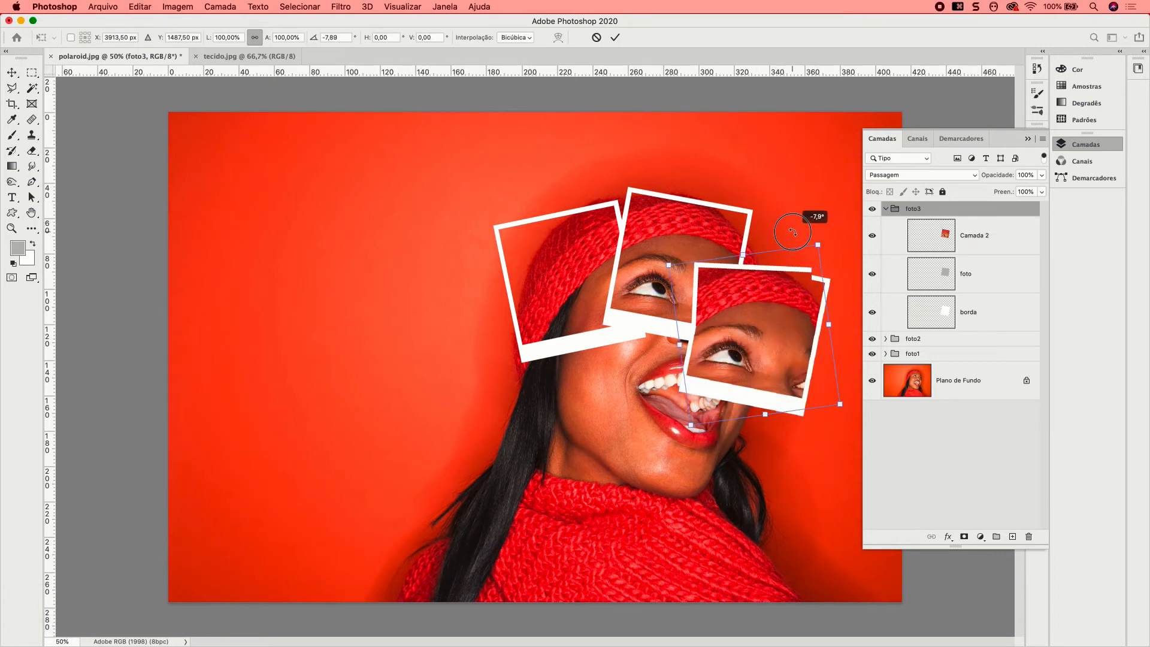
{"action": "mouse_move", "coordinate": [773, 297]}
{"action": "left_mouse_down"}
{"action": "mouse_move", "coordinate": [799, 343]}
{"action": "mouse_move", "coordinate": [778, 295]}
{"action": "left_mouse_up"}
{"action": "left_click_drag", "start_coordinate": [817, 235], "coordinate": [889, 274]}
{"action": "key", "text": "Return"}
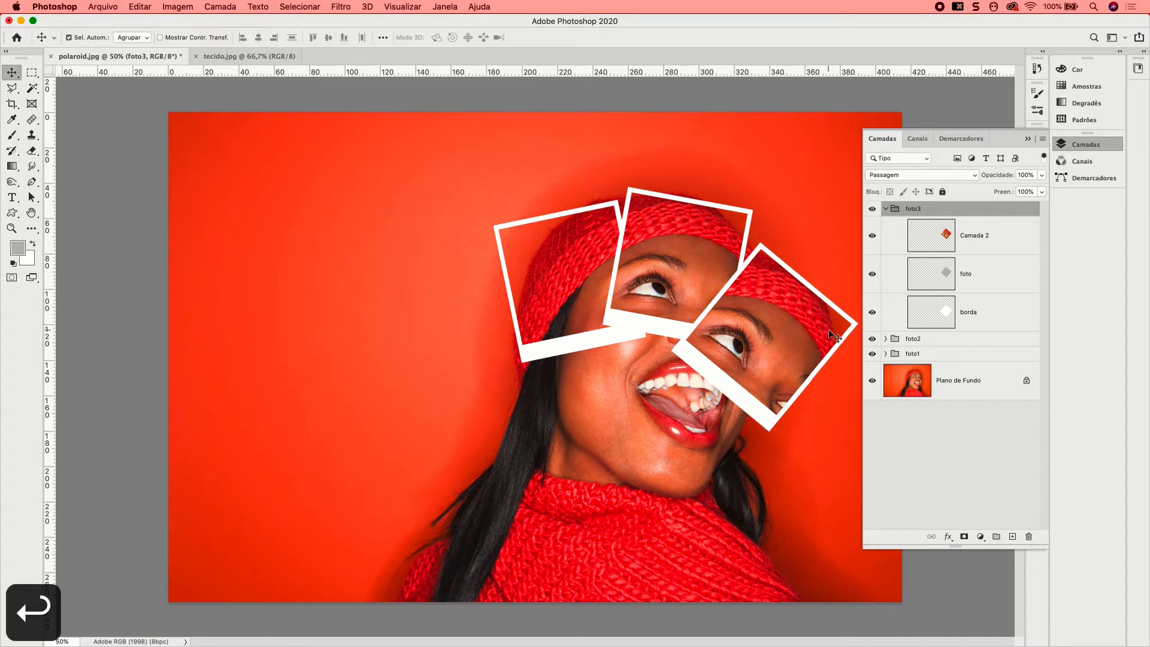
Step: Replace Camada 2 in the foto3 group with a new copy of the Plano de Fundo area inside its foto square
{"action": "left_click_drag", "start_coordinate": [1006, 234], "coordinate": [1028, 534]}
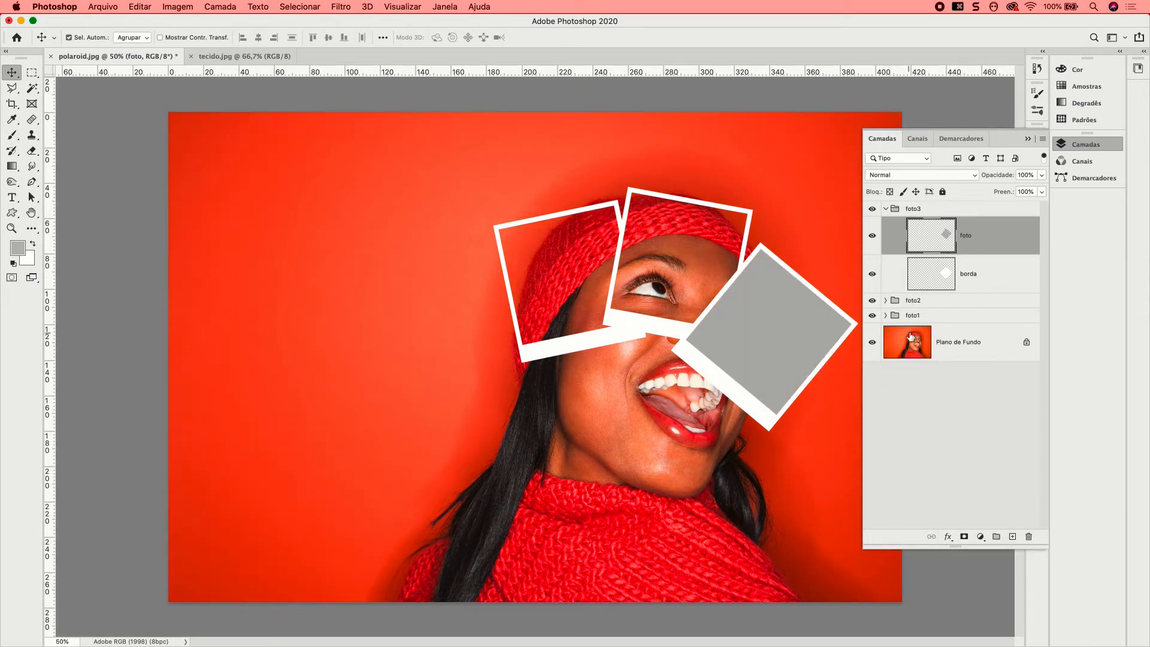
{"action": "left_click", "coordinate": [948, 229], "text": "super"}
{"action": "left_click", "coordinate": [965, 350]}
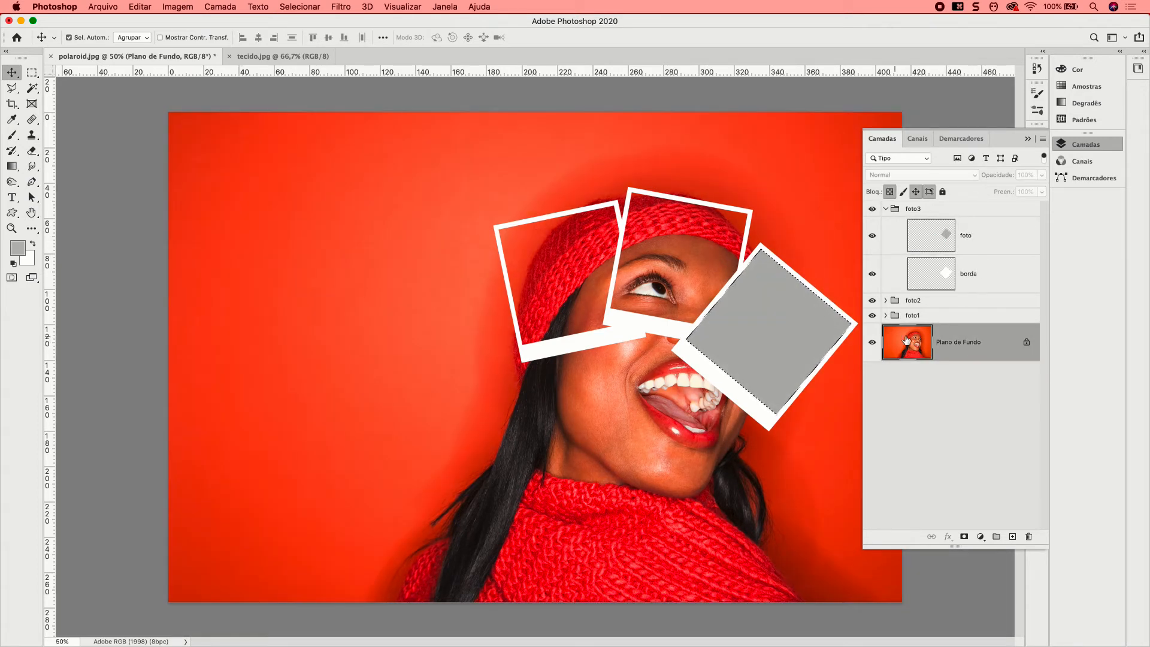
{"action": "key", "text": "super+j"}
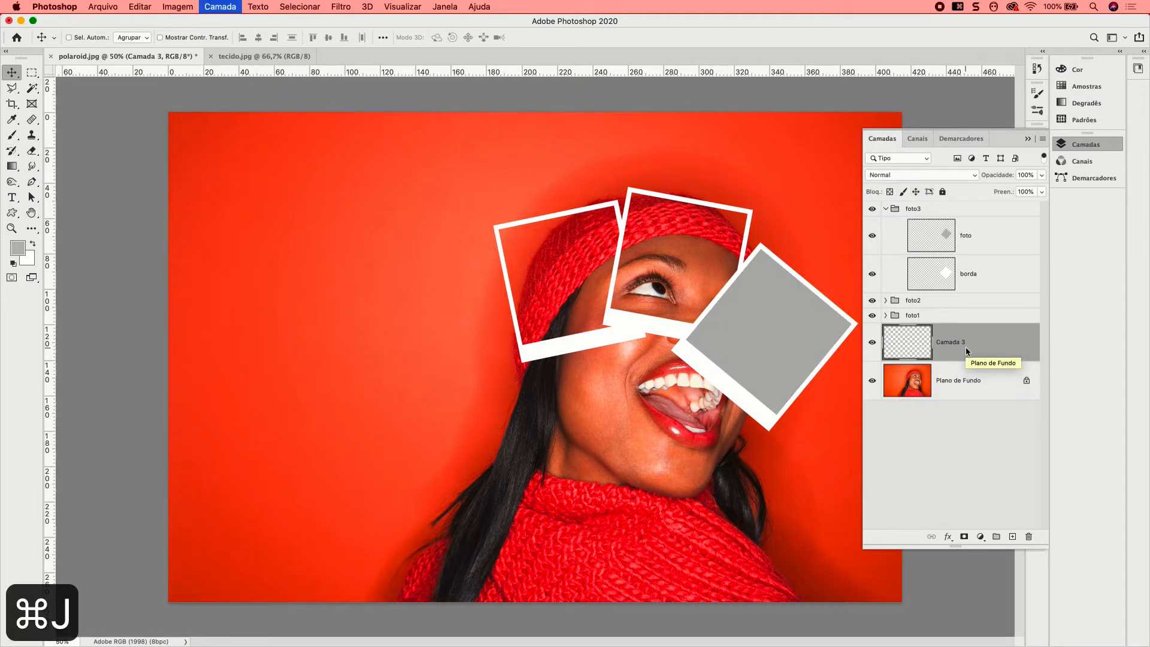
{"action": "left_click_drag", "start_coordinate": [947, 338], "coordinate": [963, 223]}
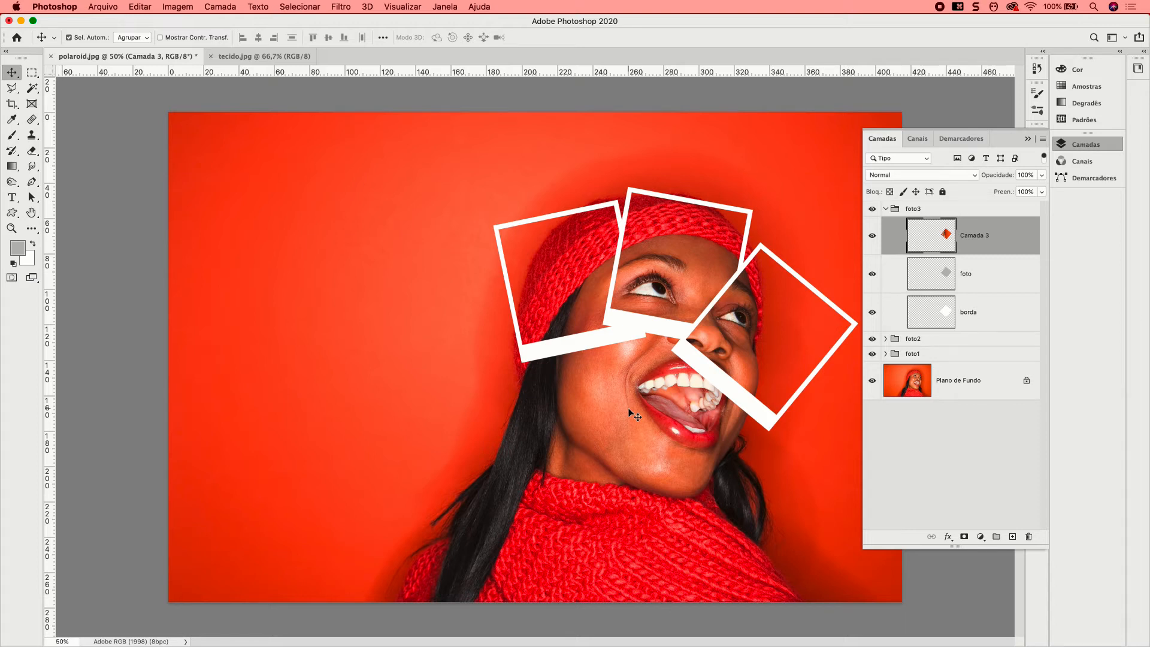
Step: Duplicate the foto3 group and rename the copy "foto4"
{"action": "left_click", "coordinate": [928, 211]}
{"action": "key", "text": "super+j"}
{"action": "double_click", "coordinate": [926, 209]}
{"action": "left_click_drag", "start_coordinate": [922, 210], "coordinate": [955, 211]}
{"action": "key", "text": "BackSpace"}
{"action": "key", "text": "BackSpace"}
{"action": "type", "text": "4"}
Step: Move the foto4 frame over the woman's cheek and rotate it about -54.5°
{"action": "left_click", "coordinate": [885, 209]}
{"action": "left_click_drag", "start_coordinate": [770, 320], "coordinate": [616, 382]}
{"action": "key", "text": "super+t"}
{"action": "left_click_drag", "start_coordinate": [696, 277], "coordinate": [593, 217]}
{"action": "key", "text": "Return"}
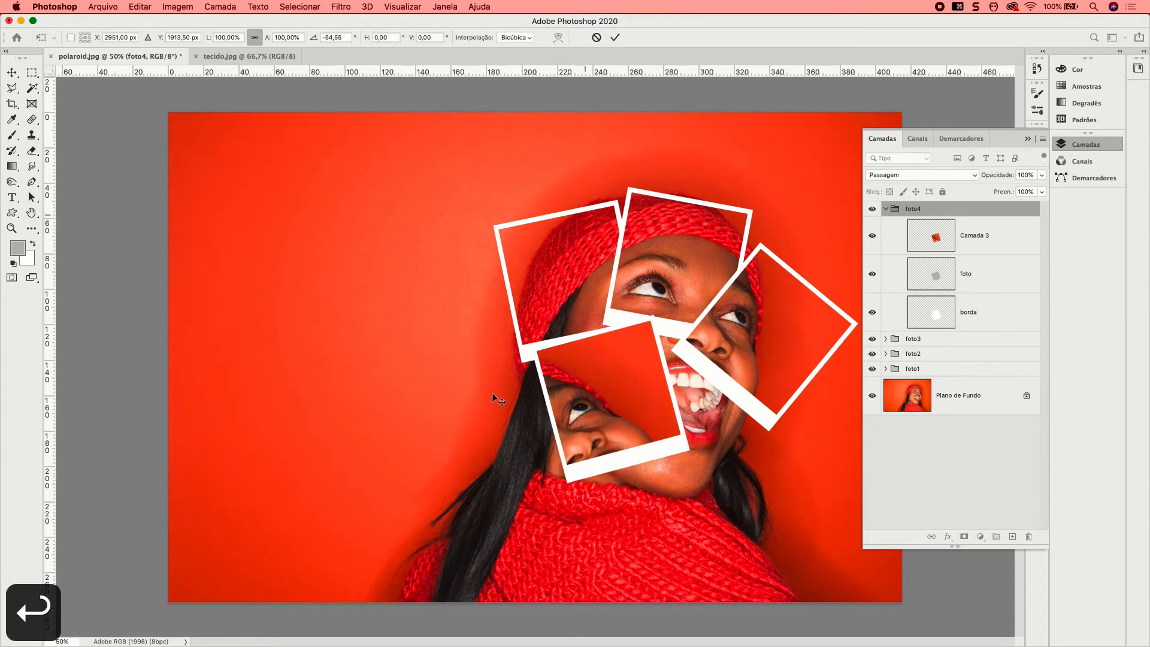
Step: Duplicate the foto4 group and place the copy over the mouth and chin, tilted clockwise
{"action": "key", "text": "super+j"}
{"action": "key", "text": "super+t"}
{"action": "left_click_drag", "start_coordinate": [624, 375], "coordinate": [716, 396]}
{"action": "key", "text": "Return"}
Step: Delete the old picture layers from foto4 and its copy, and fill foto4's window with the matching area copied from Plano de Fundo
{"action": "left_click_drag", "start_coordinate": [1001, 240], "coordinate": [1028, 536]}
{"action": "left_click_drag", "start_coordinate": [1010, 327], "coordinate": [1028, 536]}
{"action": "left_click", "coordinate": [931, 333], "text": "super"}
{"action": "left_click", "coordinate": [956, 445]}
{"action": "key", "text": "super+j"}
{"action": "left_click_drag", "start_coordinate": [954, 439], "coordinate": [943, 309]}
Step: Copy the Plano de Fundo area inside the foto4 copiar square to a new layer and place it above foto in that group
{"action": "left_click", "coordinate": [943, 240]}
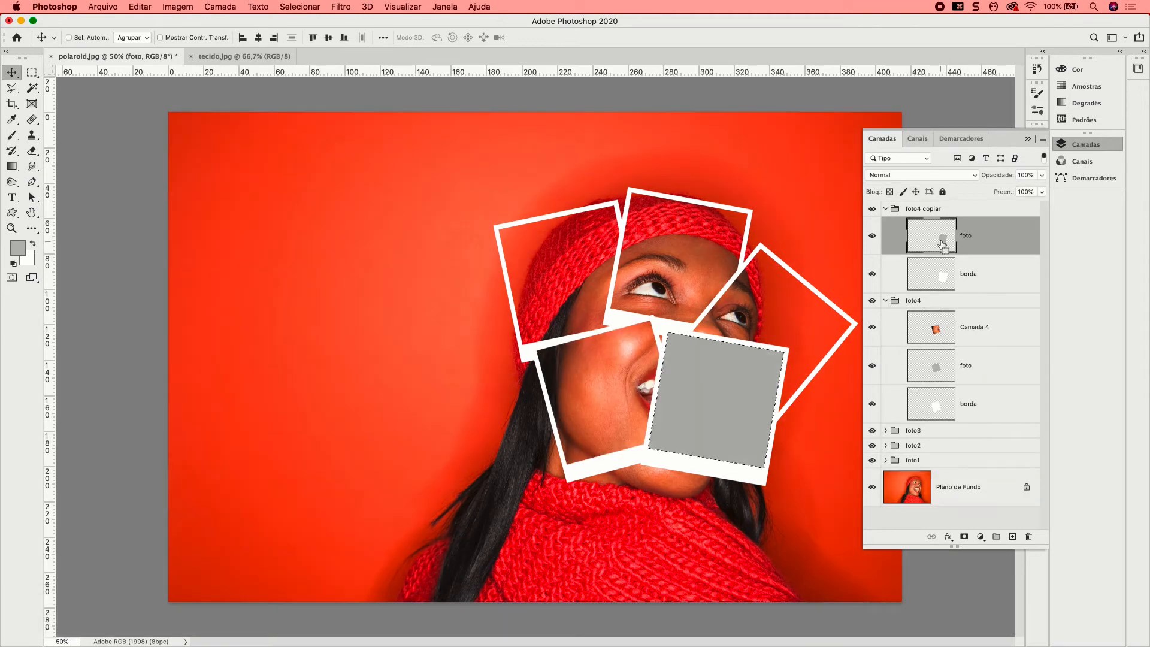
{"action": "left_click", "coordinate": [937, 238], "text": "super"}
{"action": "left_click", "coordinate": [960, 481]}
{"action": "key", "text": "super+j"}
{"action": "left_click_drag", "start_coordinate": [960, 480], "coordinate": [944, 262]}
Step: Collapse both groups, rename foto4 copiar to "foto5" and place it between foto2 and foto1 in the layer stack
{"action": "left_click", "coordinate": [885, 209]}
{"action": "left_click", "coordinate": [885, 224]}
{"action": "double_click", "coordinate": [920, 209]}
{"action": "type", "text": "foto5"}
{"action": "key", "text": "Return"}
{"action": "left_click", "coordinate": [940, 341]}
{"action": "left_click", "coordinate": [804, 343]}
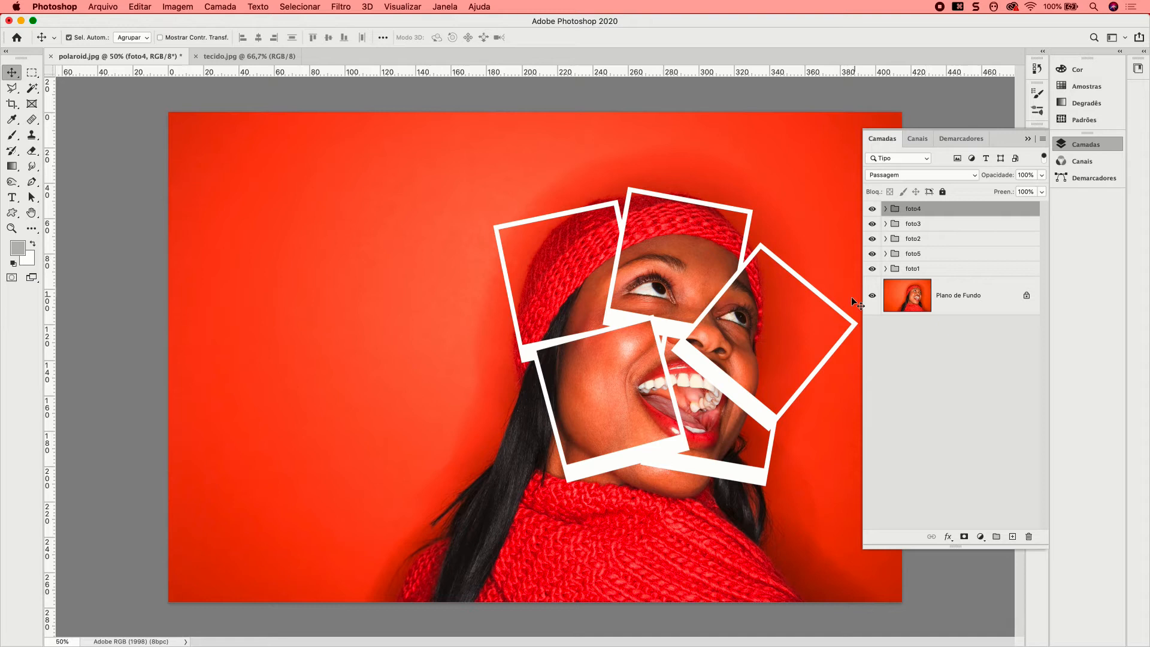
Step: Add a drop shadow to the foto3 group, cast downward at a 93° angle
{"action": "left_click", "coordinate": [796, 310]}
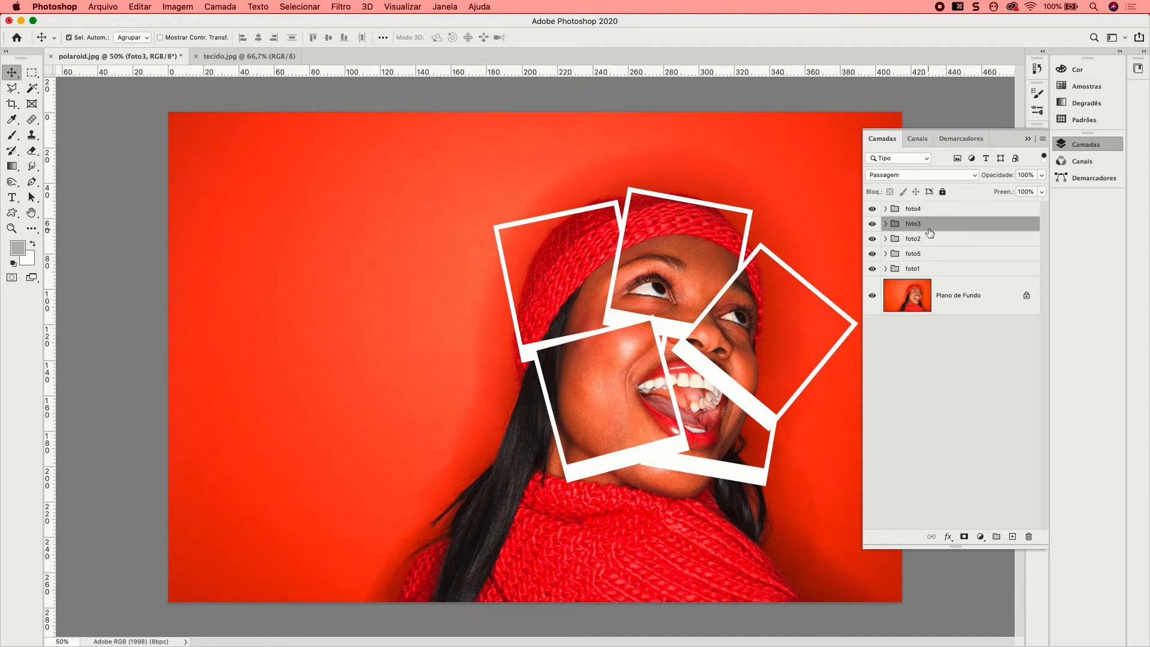
{"action": "left_click", "coordinate": [885, 226]}
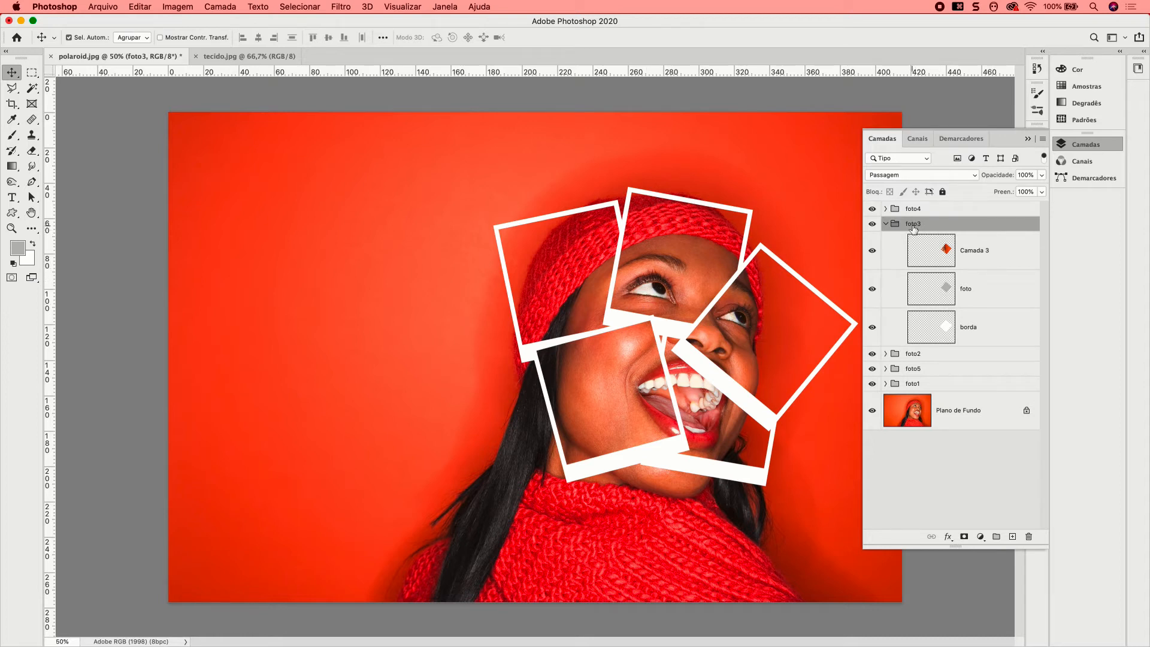
{"action": "left_click", "coordinate": [947, 536]}
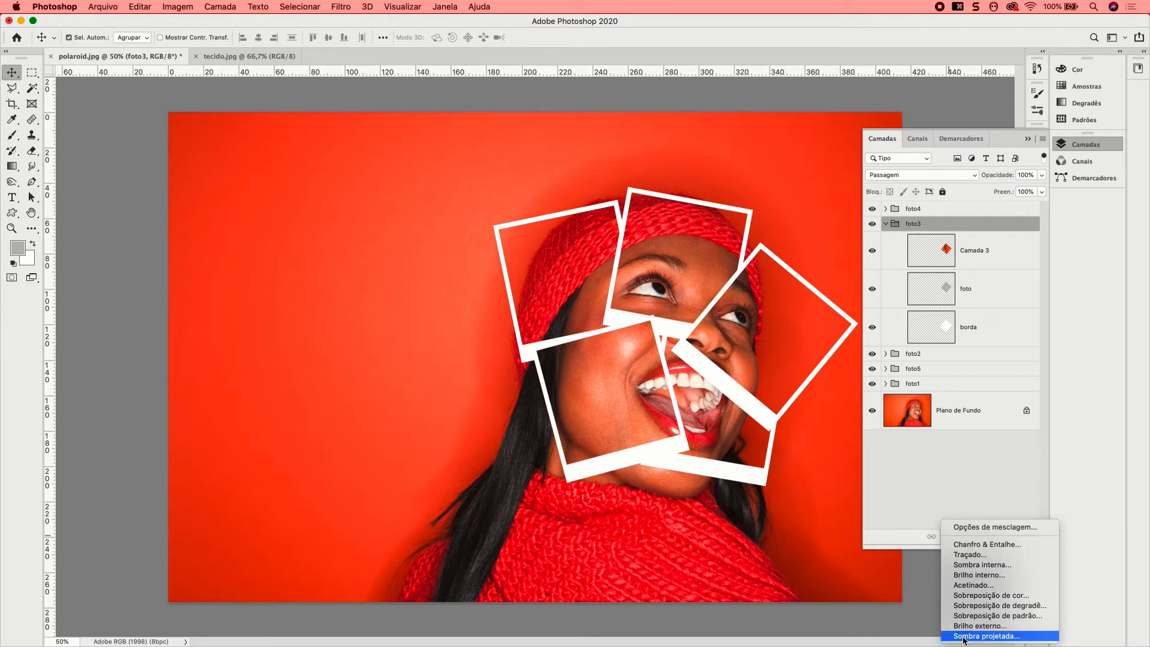
{"action": "left_click", "coordinate": [987, 636]}
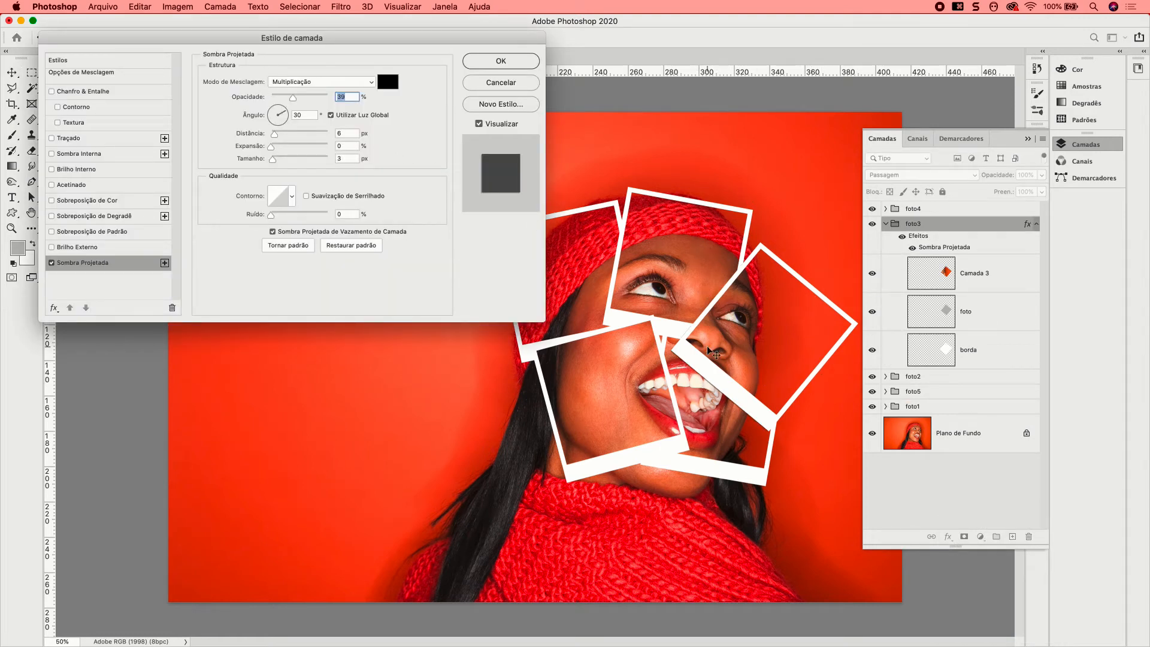
{"action": "mouse_move", "coordinate": [755, 337]}
{"action": "left_mouse_down"}
{"action": "mouse_move", "coordinate": [818, 330]}
{"action": "mouse_move", "coordinate": [770, 349]}
{"action": "mouse_move", "coordinate": [762, 337]}
{"action": "mouse_move", "coordinate": [759, 352]}
{"action": "left_mouse_up"}
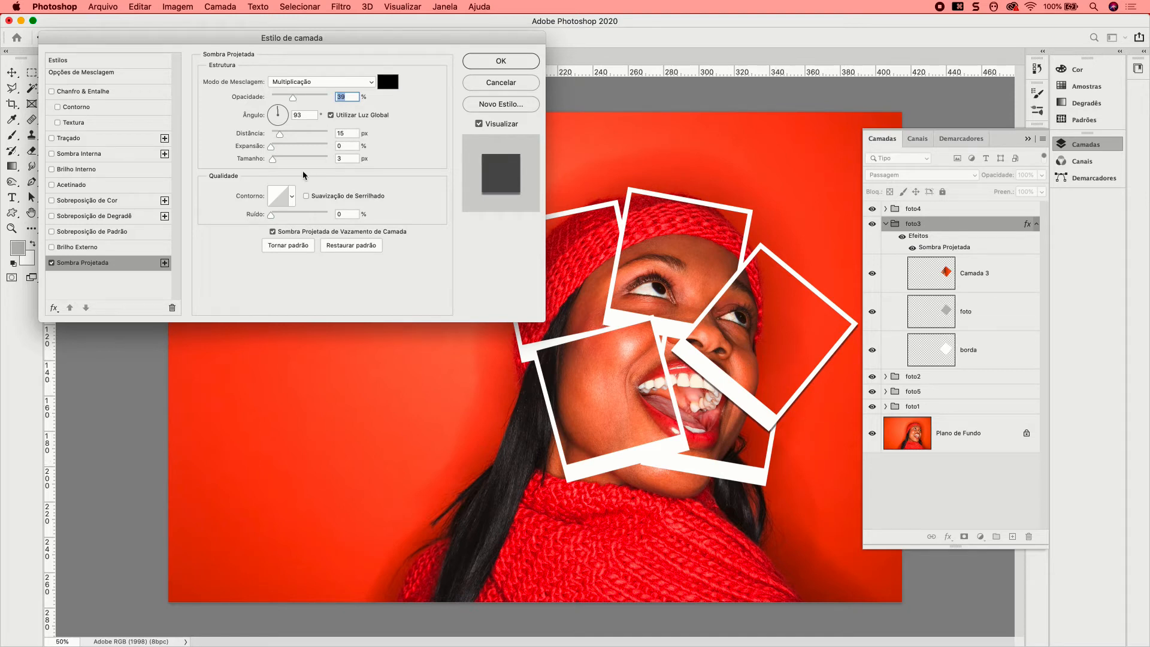
Step: Set foto3's drop shadow to a distance of 21 px, a spread of 9% and a size of 16 px
{"action": "left_click", "coordinate": [274, 160]}
{"action": "left_click_drag", "start_coordinate": [274, 160], "coordinate": [278, 162]}
{"action": "left_click", "coordinate": [496, 125]}
{"action": "left_click", "coordinate": [496, 125]}
{"action": "left_click_drag", "start_coordinate": [270, 147], "coordinate": [285, 135]}
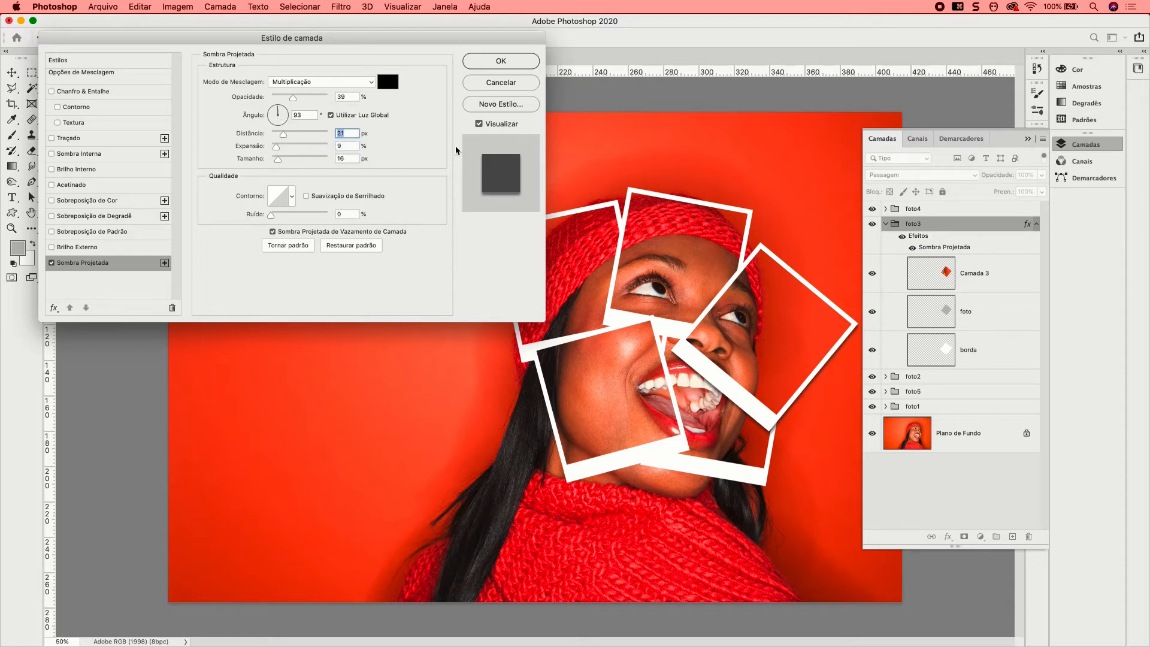
{"action": "left_click", "coordinate": [486, 126]}
{"action": "left_click", "coordinate": [481, 122]}
{"action": "left_click", "coordinate": [502, 61]}
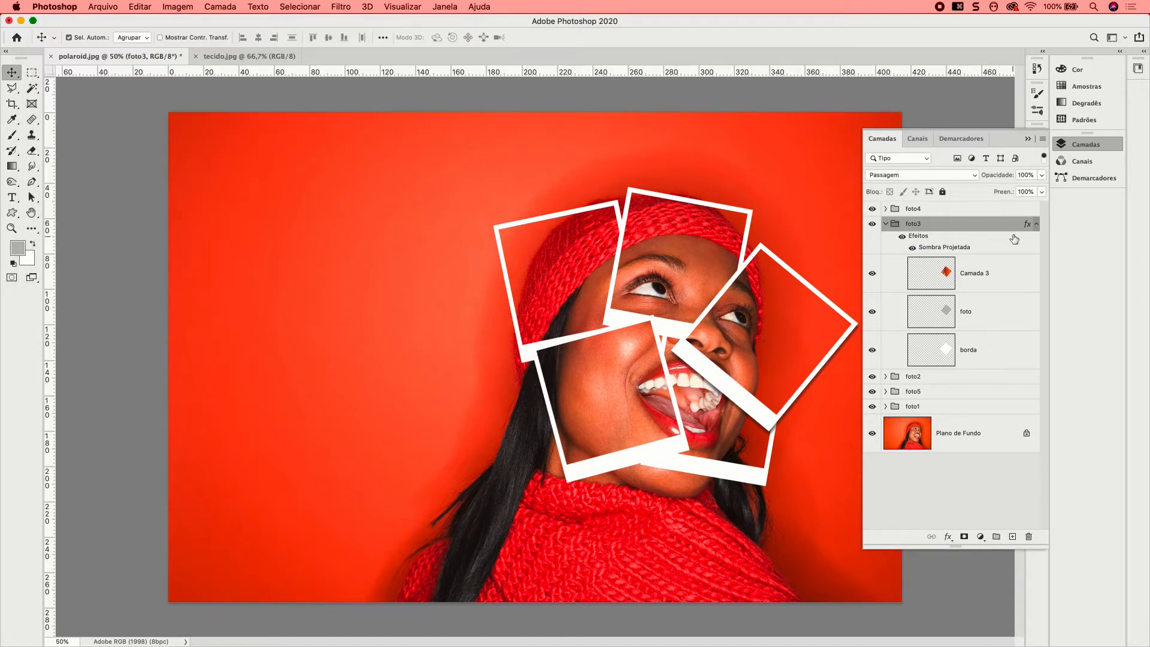
Step: Collapse the foto3 group and copy its drop shadow to foto4, foto2, foto5 and foto1
{"action": "left_click", "coordinate": [1034, 226]}
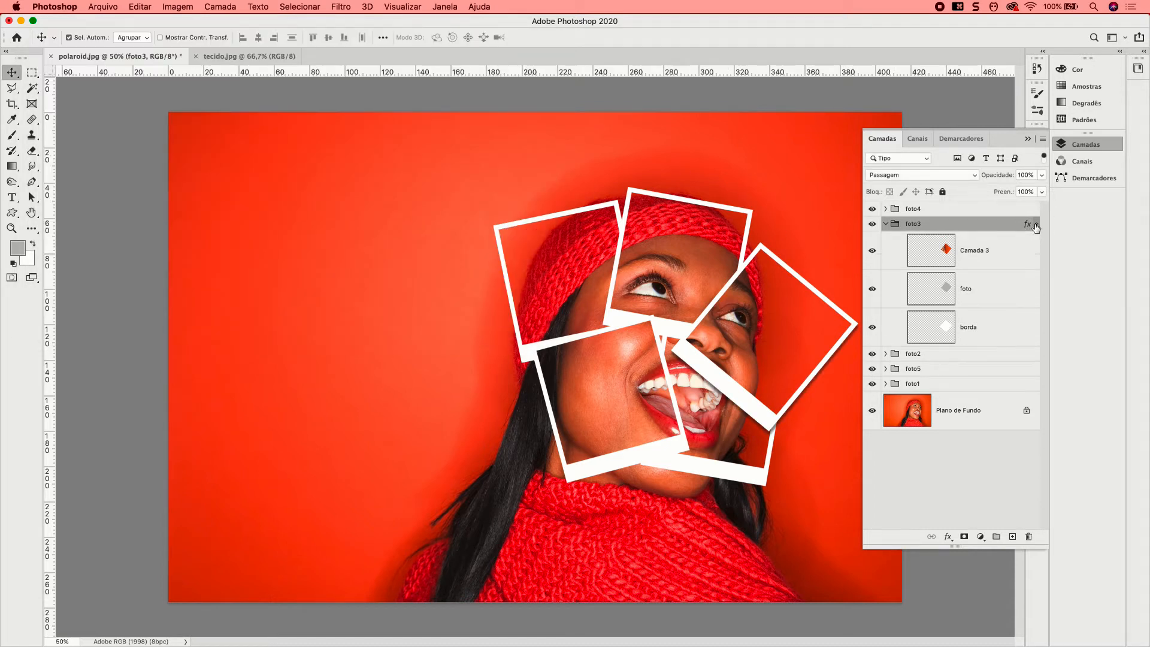
{"action": "left_click", "coordinate": [886, 224]}
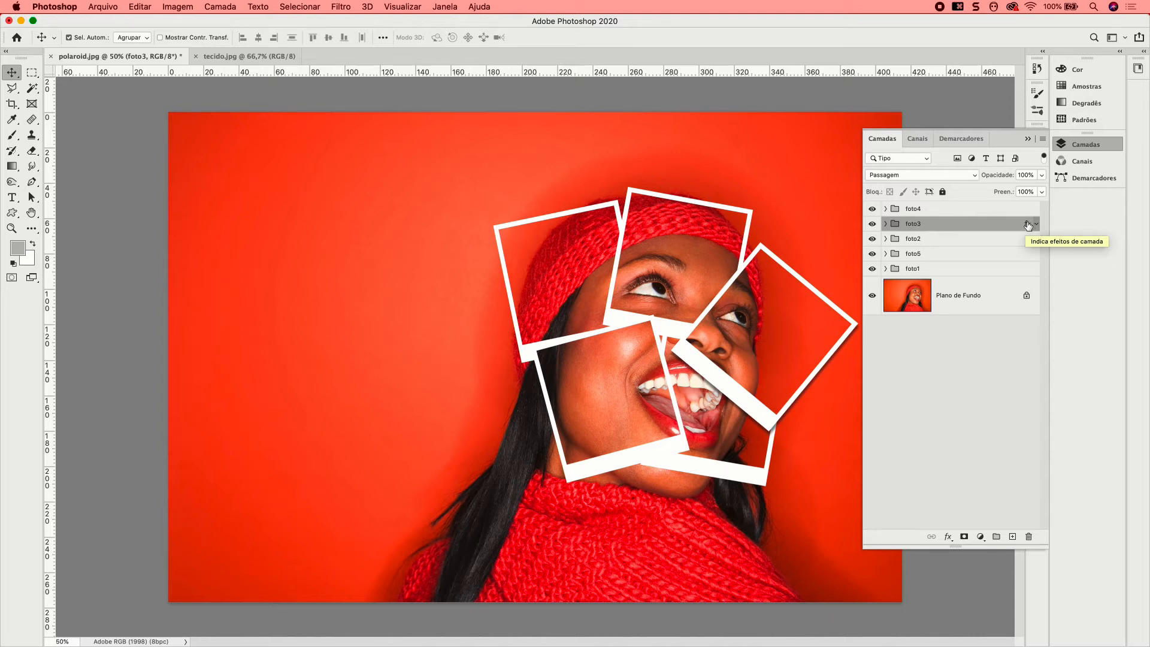
{"action": "left_click_drag", "start_coordinate": [1027, 225], "coordinate": [1029, 341]}
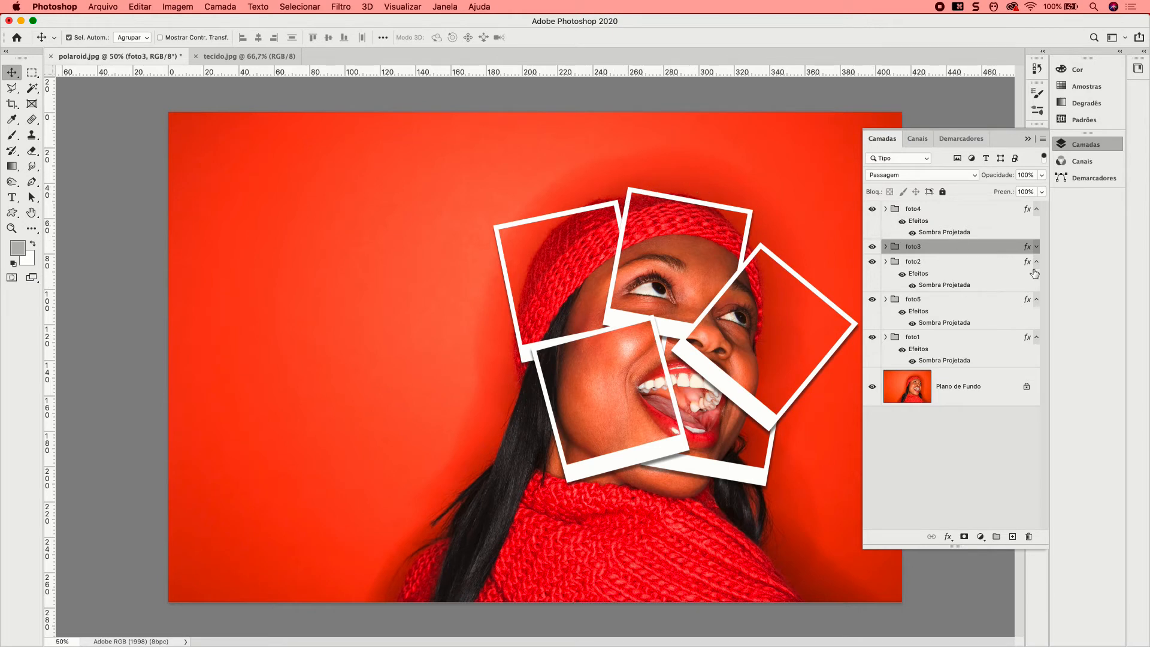
{"action": "left_click", "coordinate": [1037, 247]}
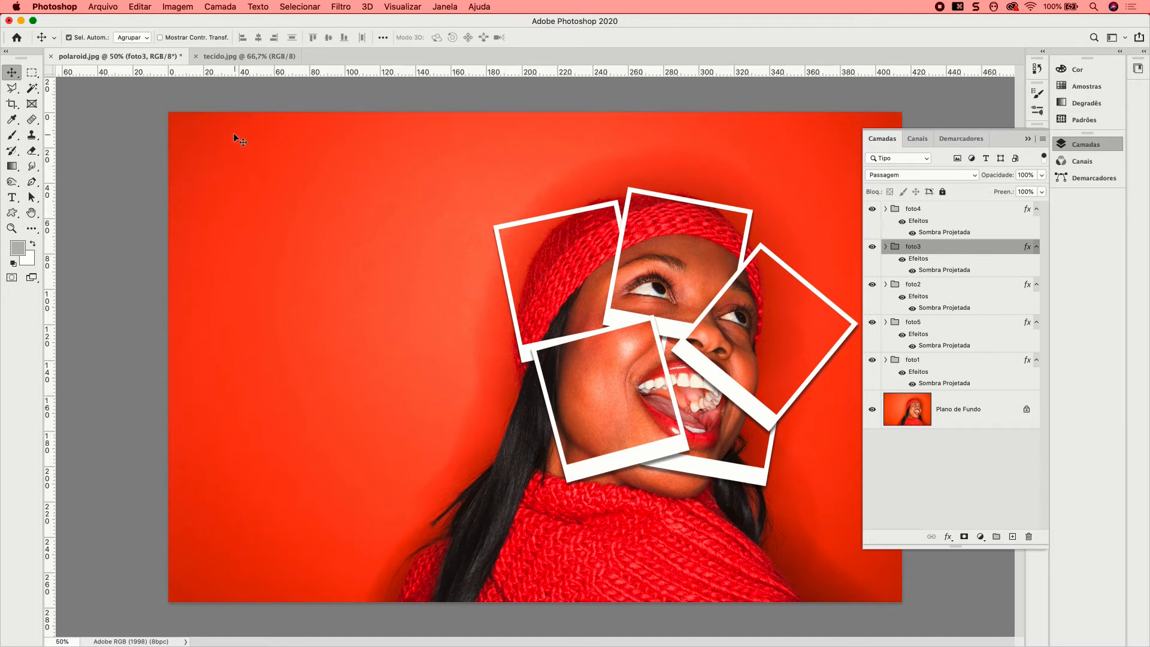
Step: Copy the fabric picture from tecido.jpg into polaroid.jpg, accepting the colour profile conversion, and place its layer above foto4 along the canvas's left edge
{"action": "left_click", "coordinate": [240, 55]}
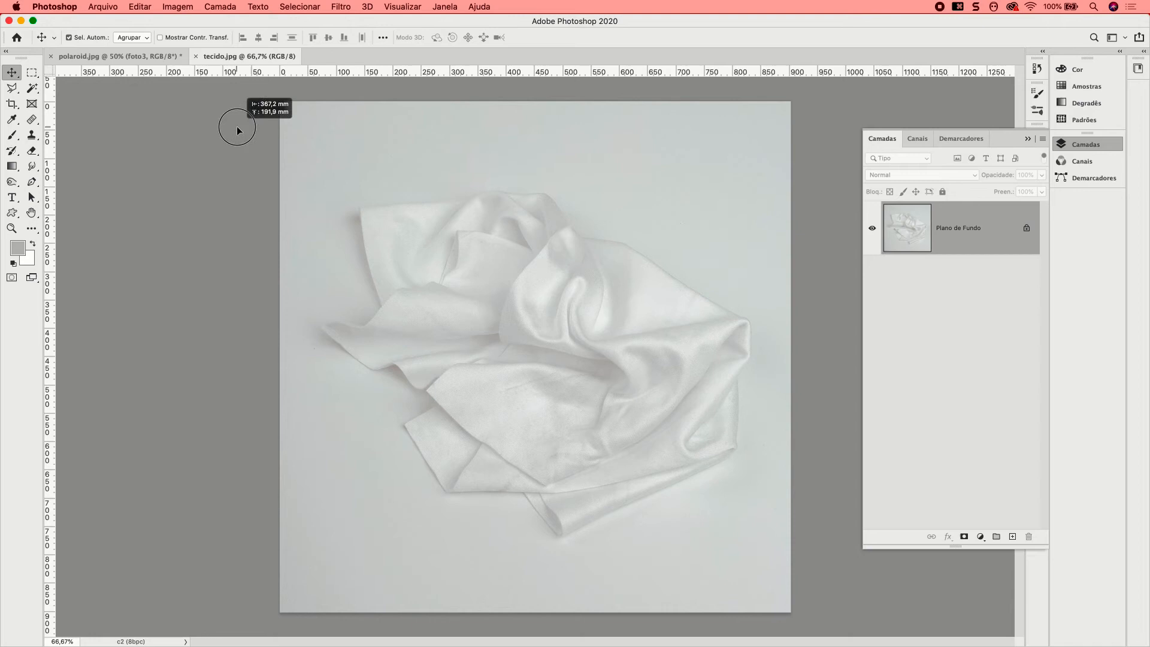
{"action": "left_click", "coordinate": [117, 55]}
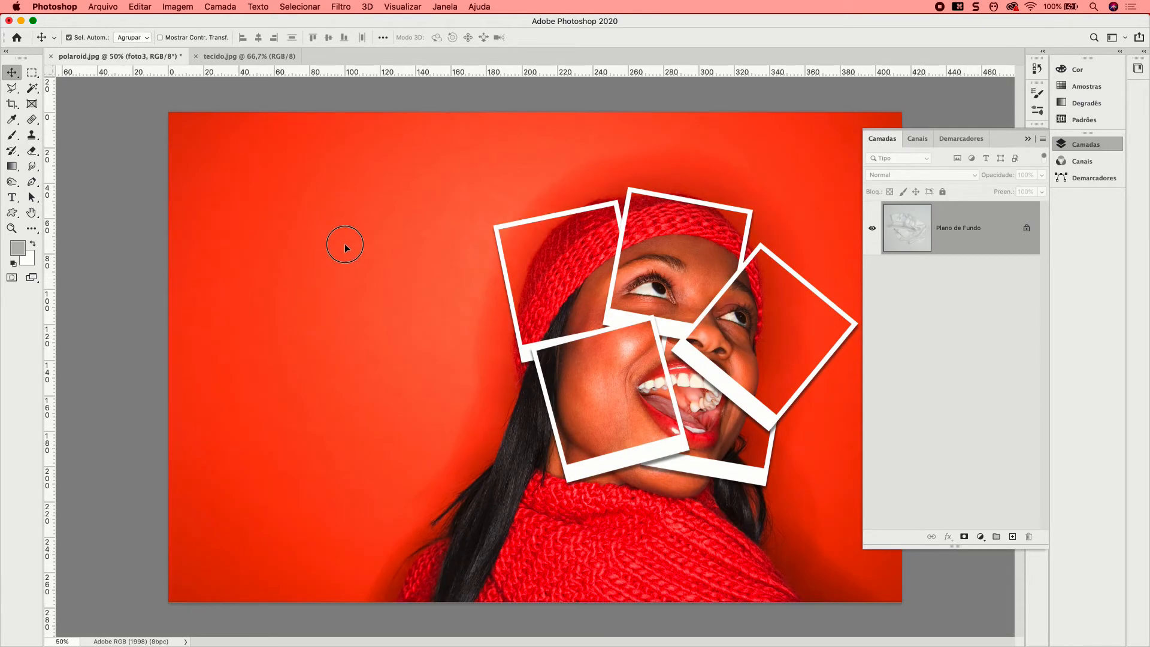
{"action": "key", "text": "super+v"}
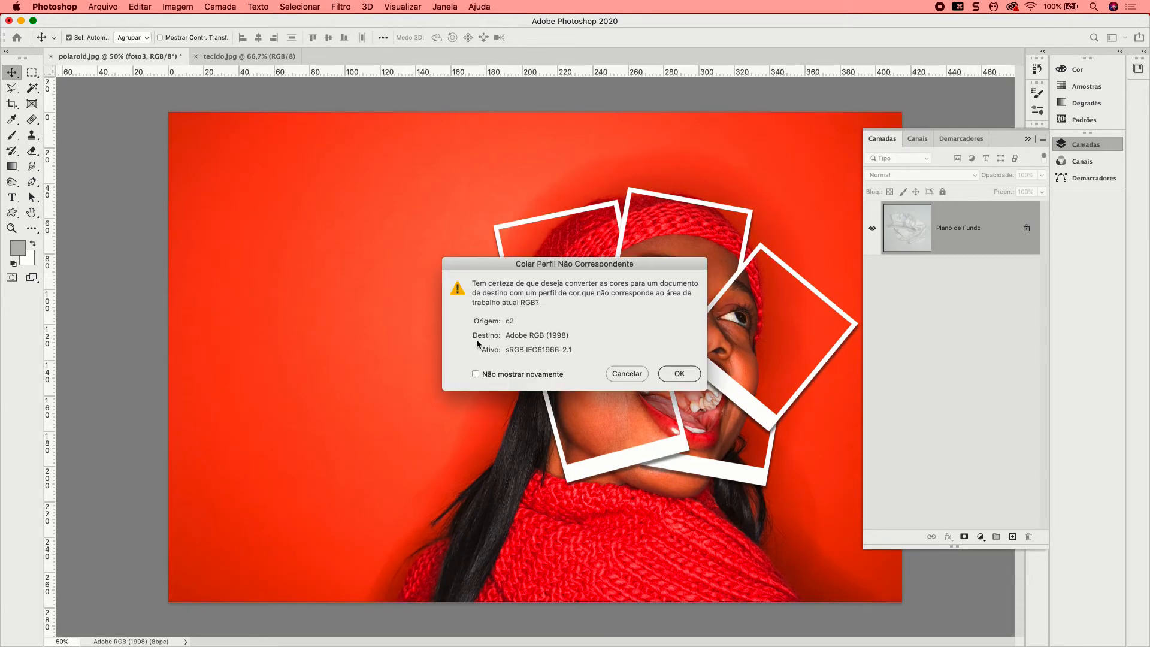
{"action": "left_click", "coordinate": [678, 375]}
{"action": "left_click_drag", "start_coordinate": [360, 347], "coordinate": [361, 383]}
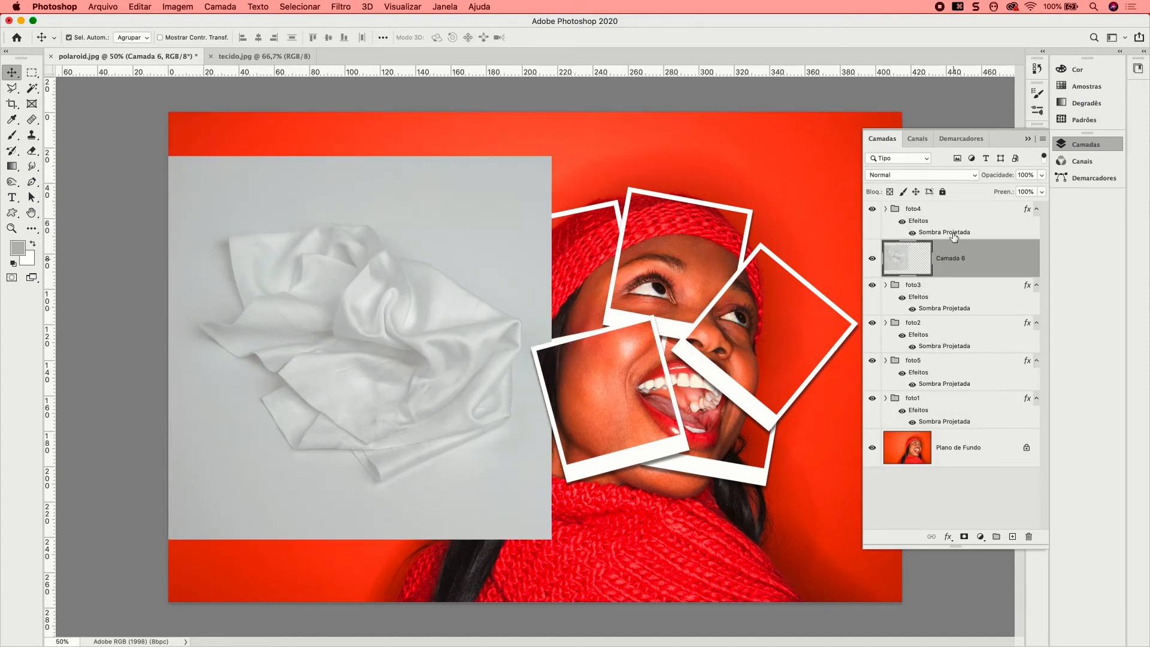
{"action": "left_click_drag", "start_coordinate": [993, 251], "coordinate": [973, 201]}
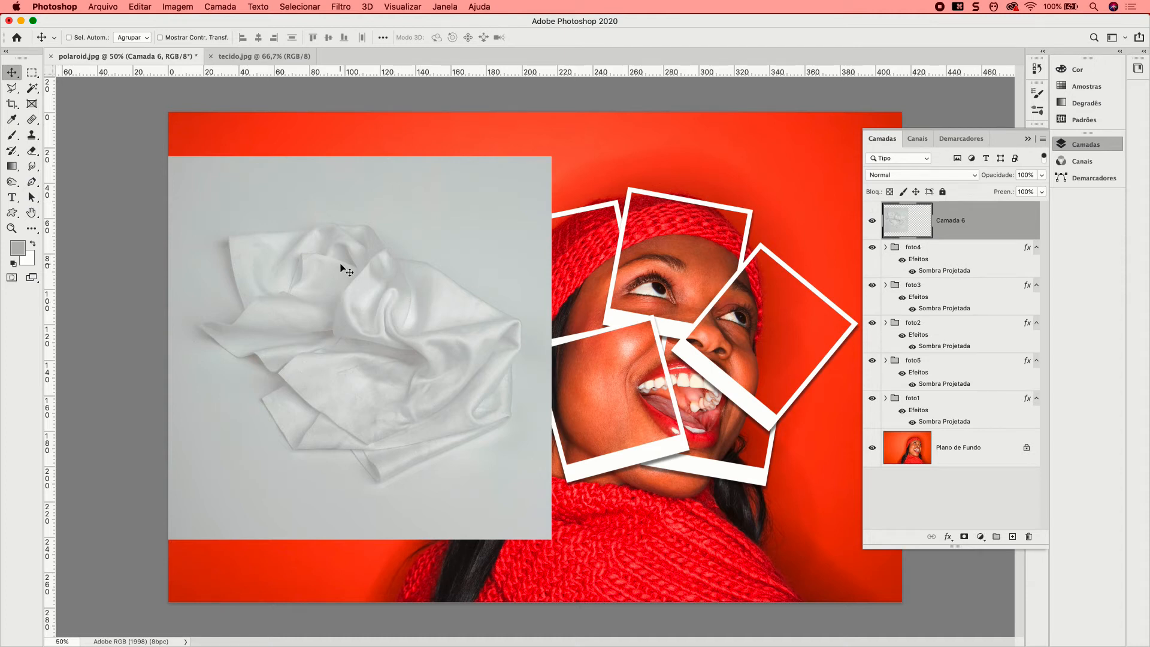
Step: Scale the fabric layer to about 130% so it covers the canvas height, shift it slightly left, and move it below foto1 in the stack
{"action": "key", "text": "super+t"}
{"action": "left_click_drag", "start_coordinate": [575, 137], "coordinate": [626, 85]}
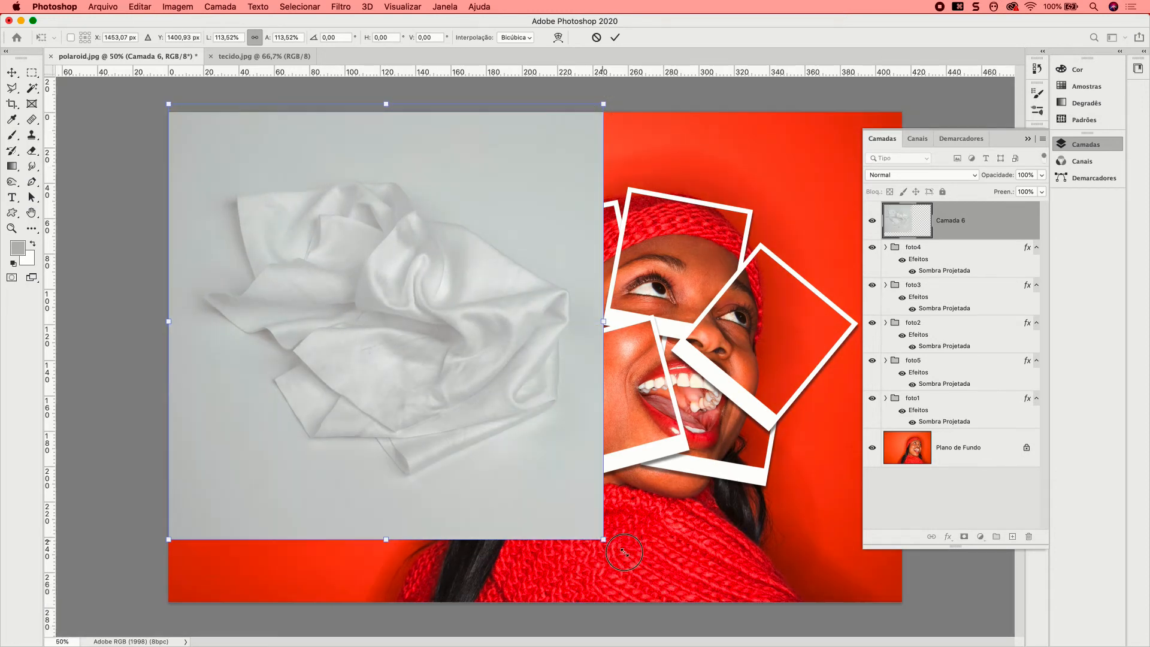
{"action": "left_click_drag", "start_coordinate": [604, 542], "coordinate": [686, 584]}
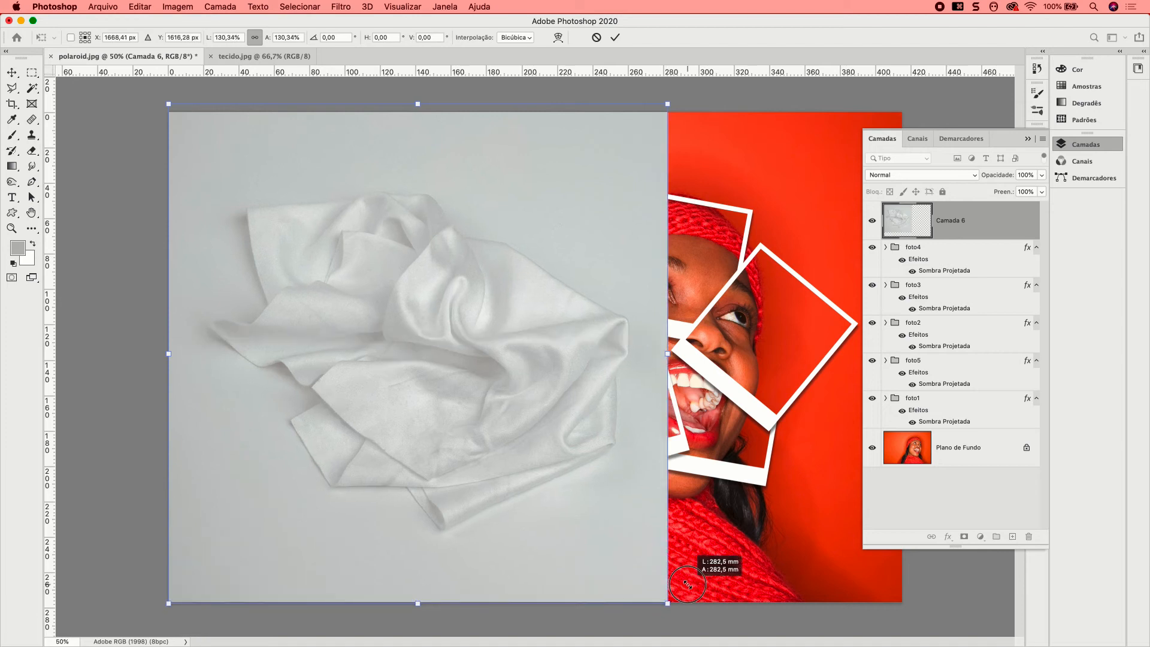
{"action": "left_click_drag", "start_coordinate": [482, 482], "coordinate": [443, 486]}
{"action": "key", "text": "Return"}
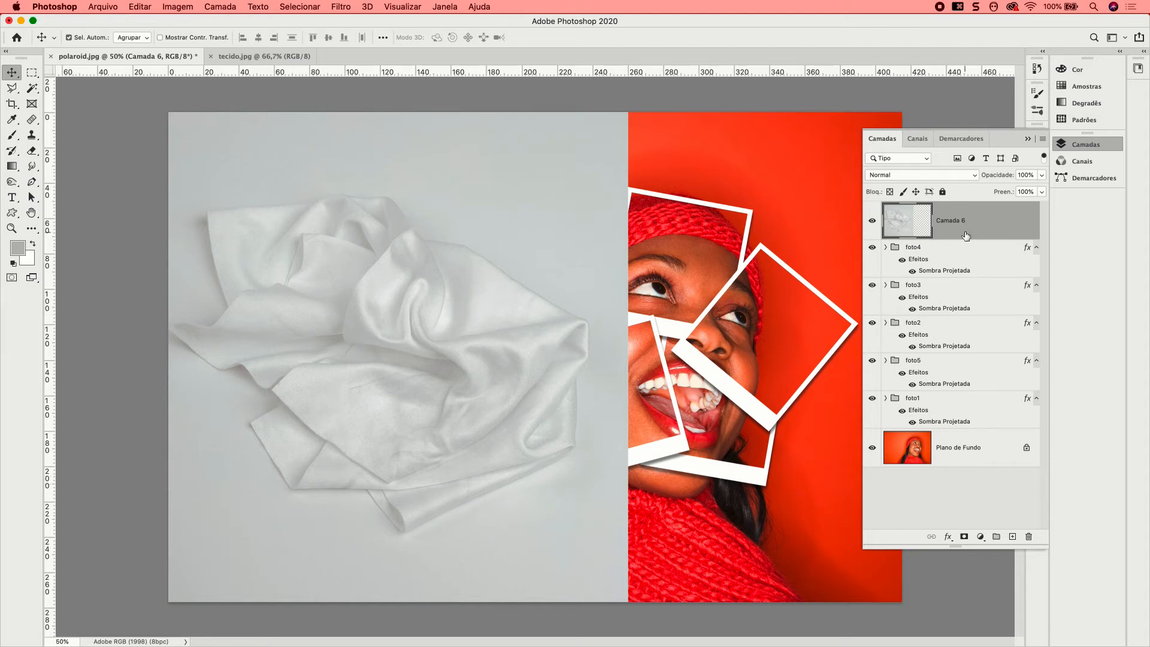
{"action": "left_click_drag", "start_coordinate": [985, 221], "coordinate": [920, 422]}
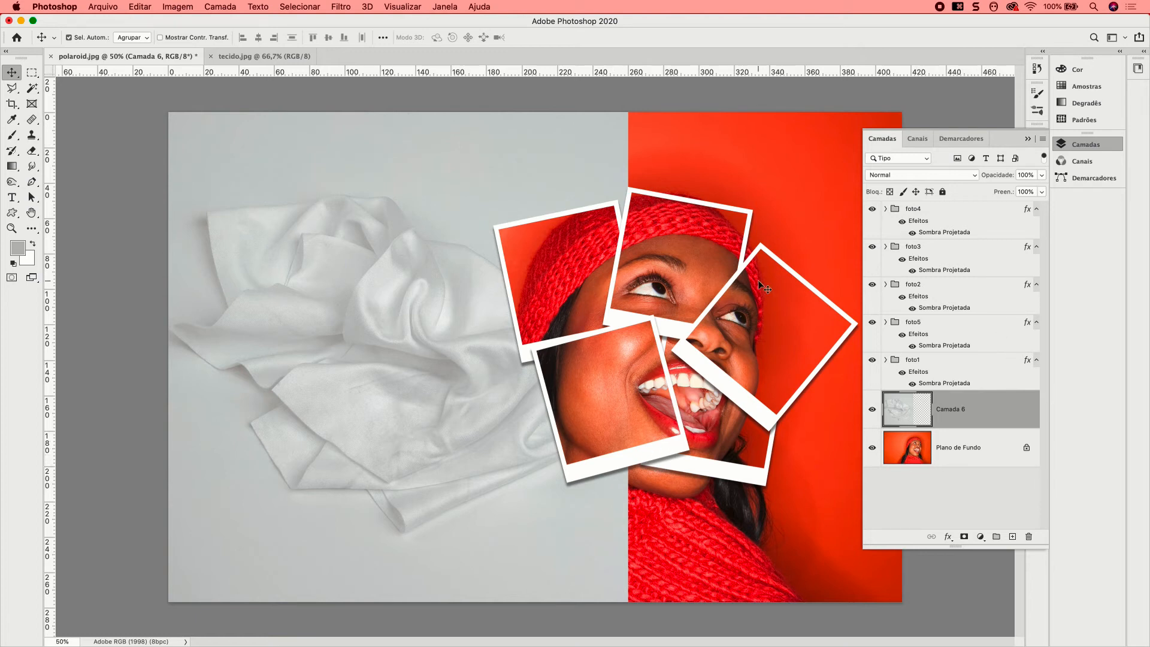
Step: Compare the blend modes on the fabric layer and set it to Superexposição Linear
{"action": "left_click", "coordinate": [964, 175]}
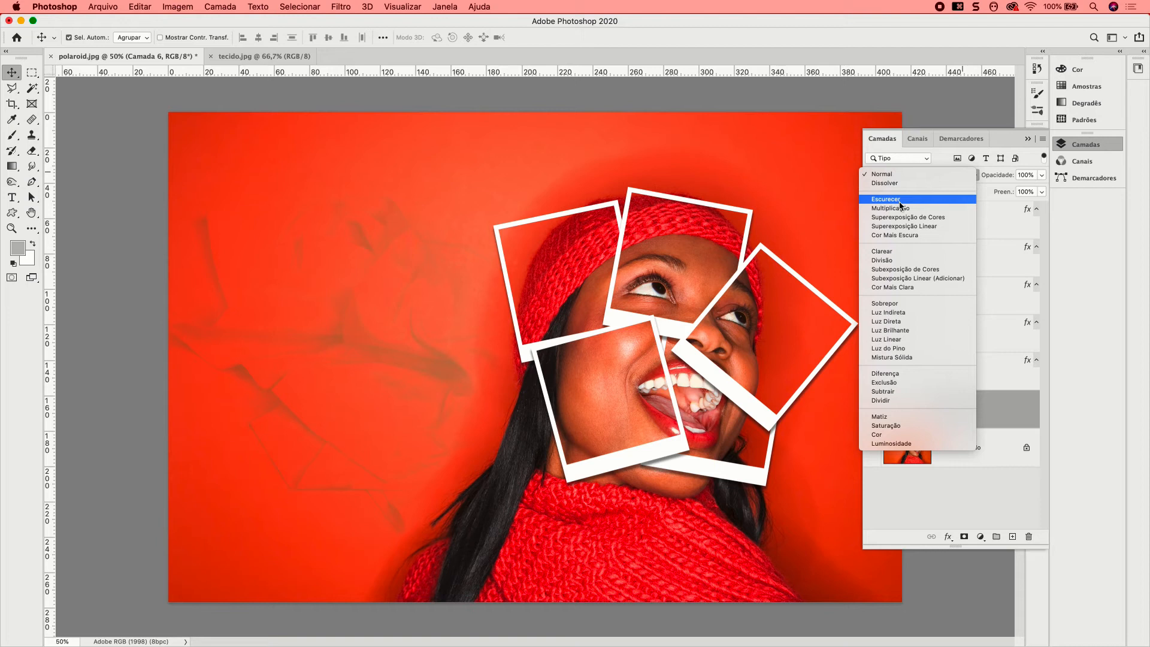
{"action": "key", "text": "Down"}
{"action": "key", "text": "Down"}
{"action": "key", "text": "Down"}
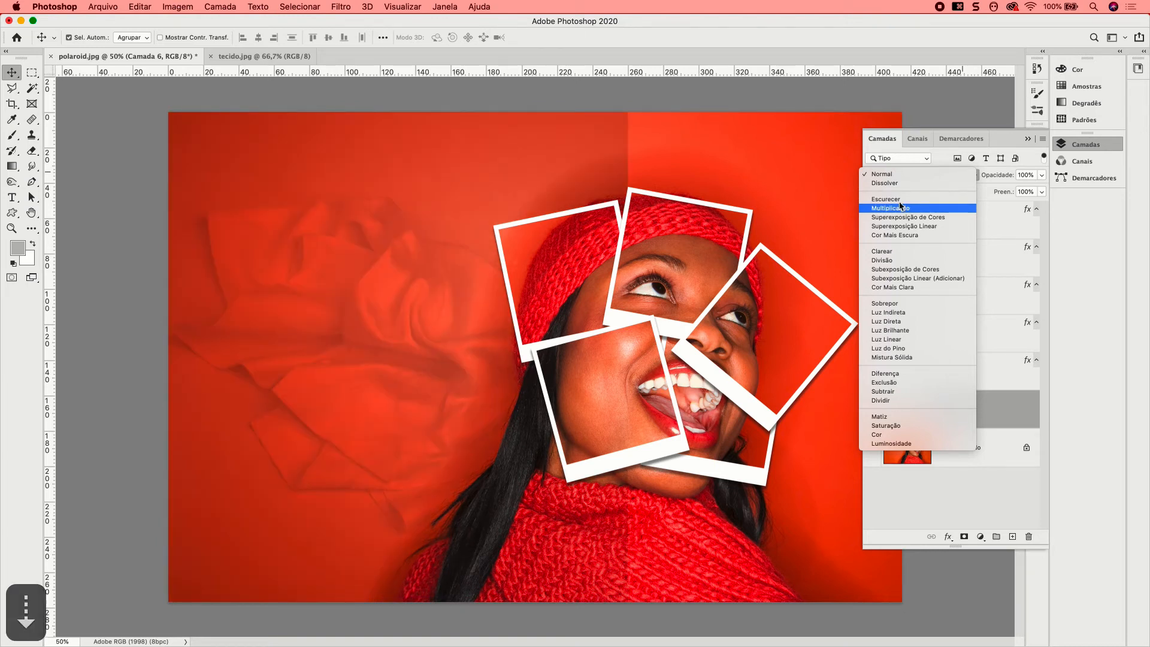
{"action": "key", "text": "Down"}
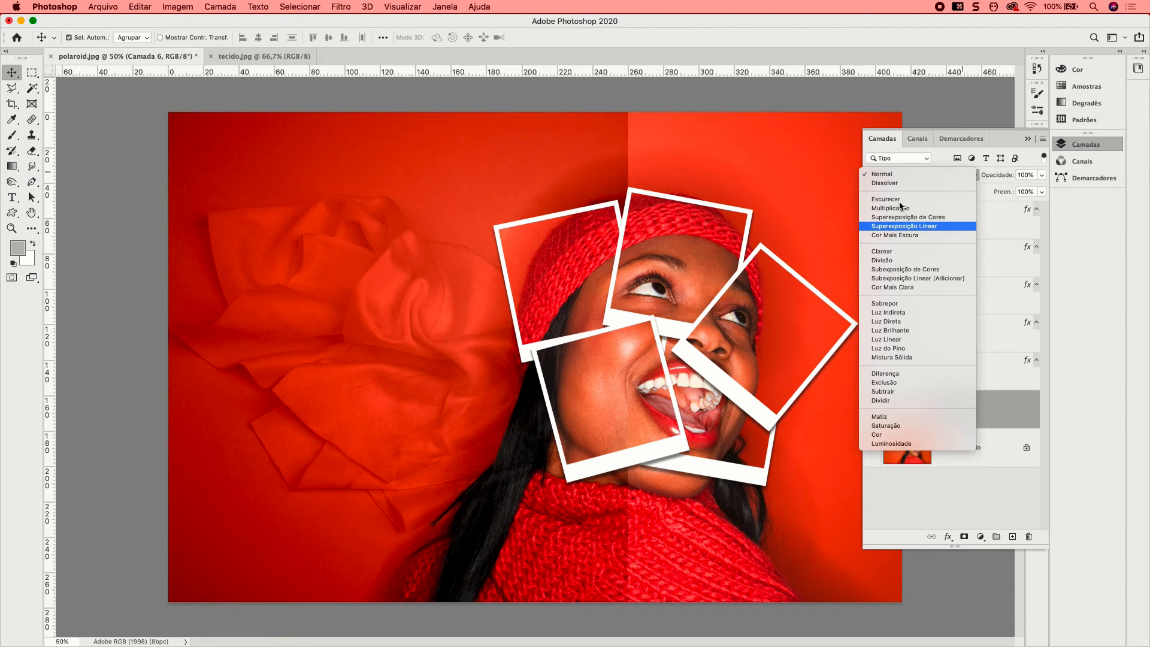
{"action": "key", "text": "Down"}
{"action": "key", "text": "Down"}
{"action": "key", "text": "Down"}
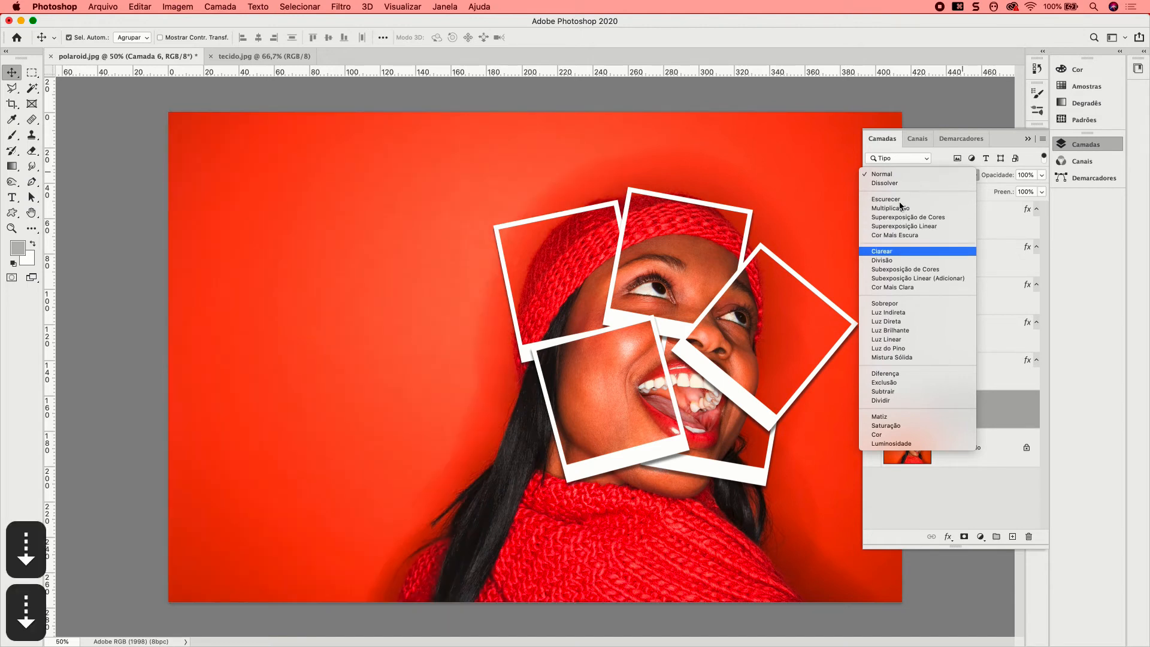
{"action": "key", "text": "Down"}
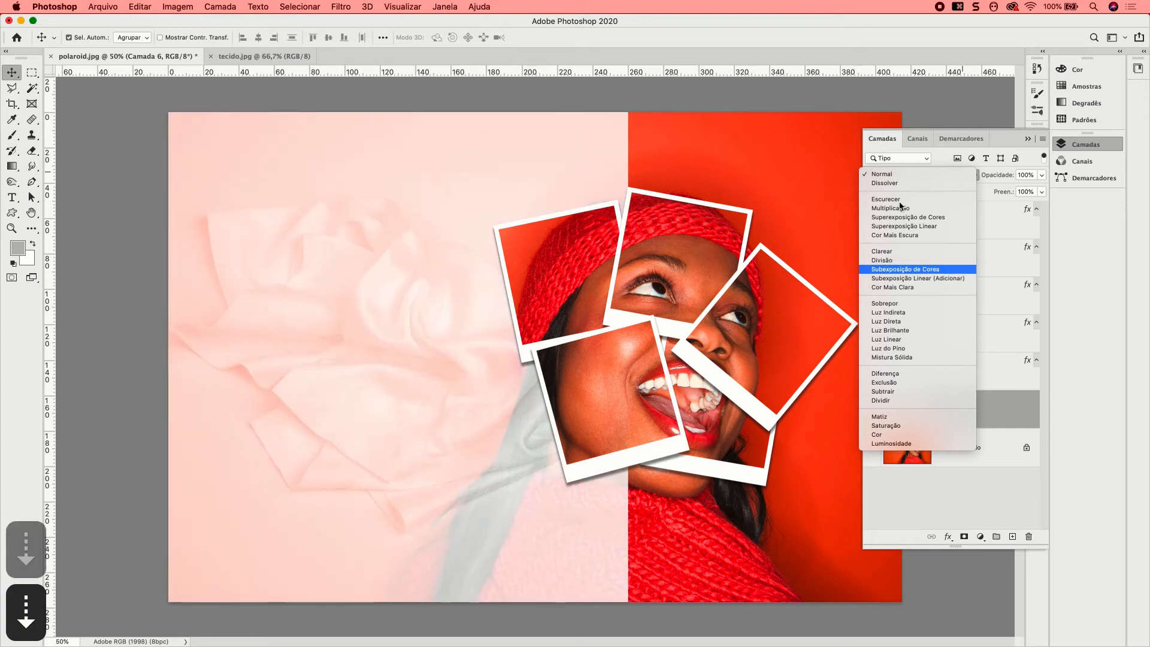
{"action": "key", "text": "Down"}
{"action": "key", "text": "Down"}
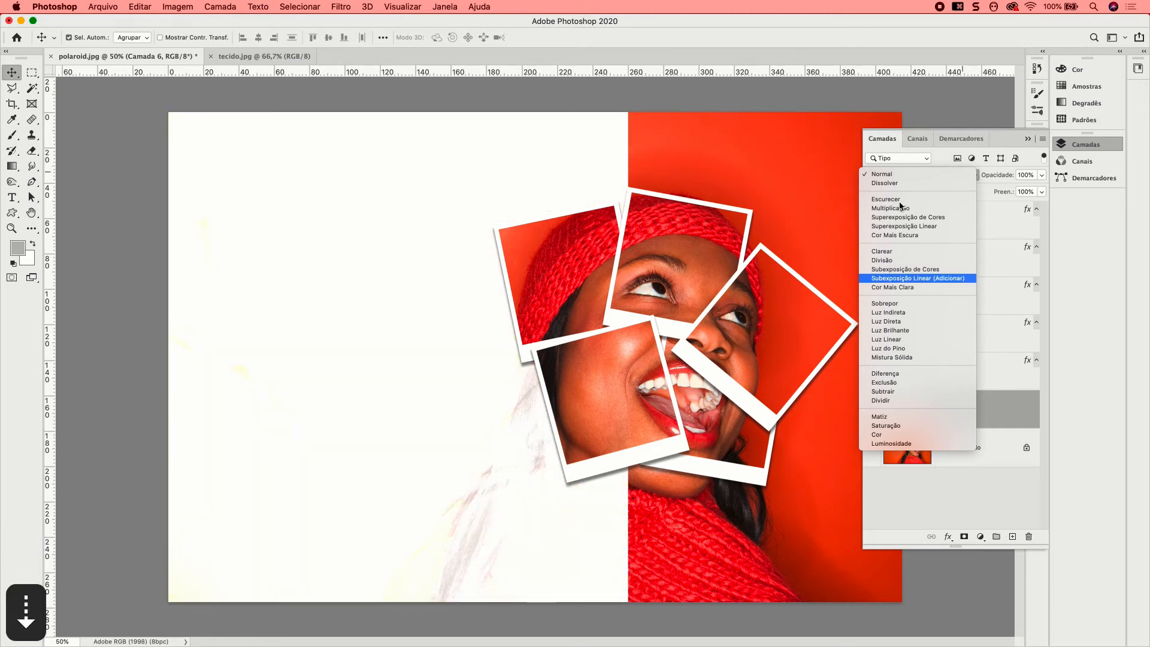
{"action": "key", "text": "Down"}
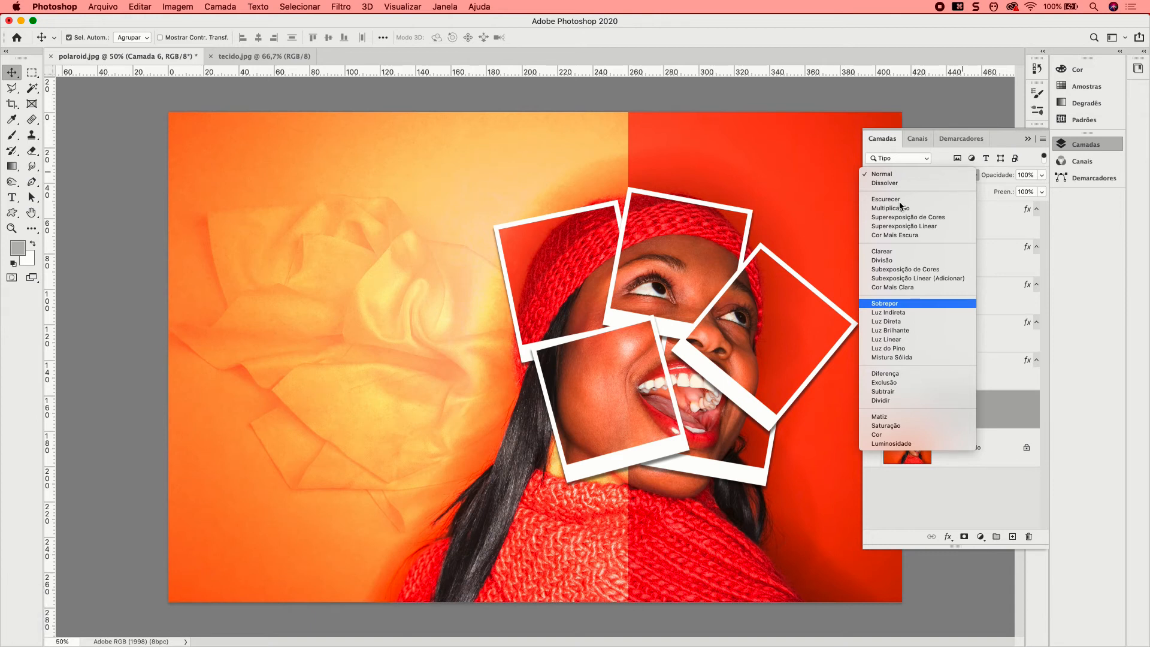
{"action": "key", "text": "Down"}
{"action": "key", "text": "Down"}
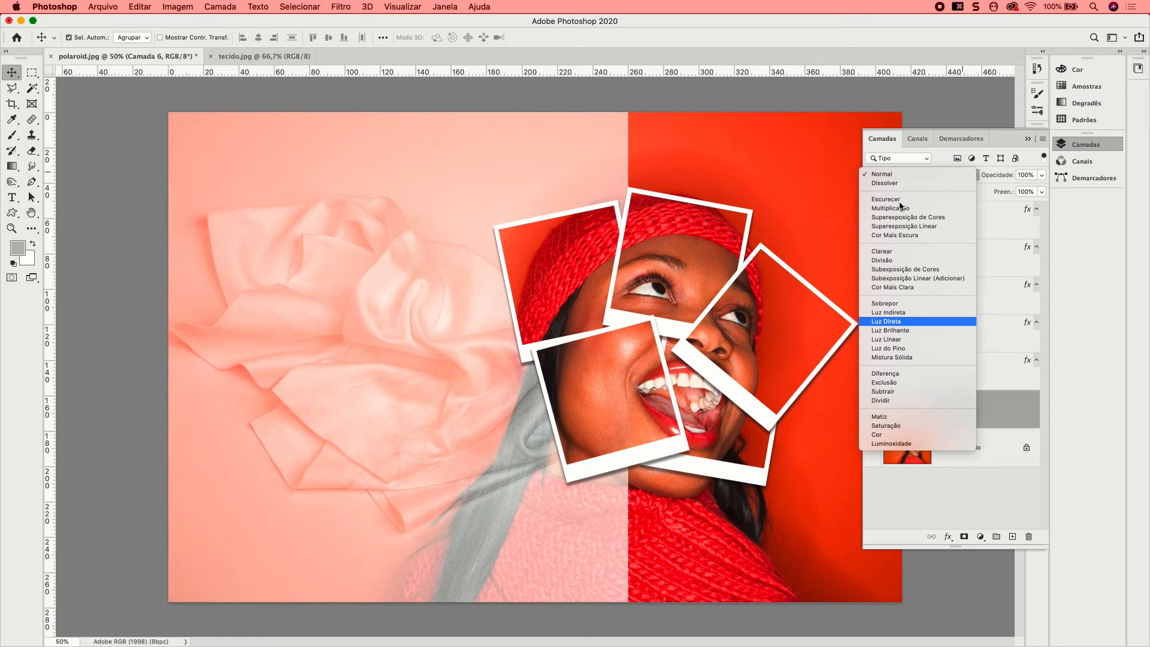
{"action": "key", "text": "Down"}
{"action": "key", "text": "Down"}
{"action": "key", "text": "Down"}
{"action": "key", "text": "Down"}
{"action": "key", "text": "Down"}
{"action": "key", "text": "Down"}
{"action": "key", "text": "Down"}
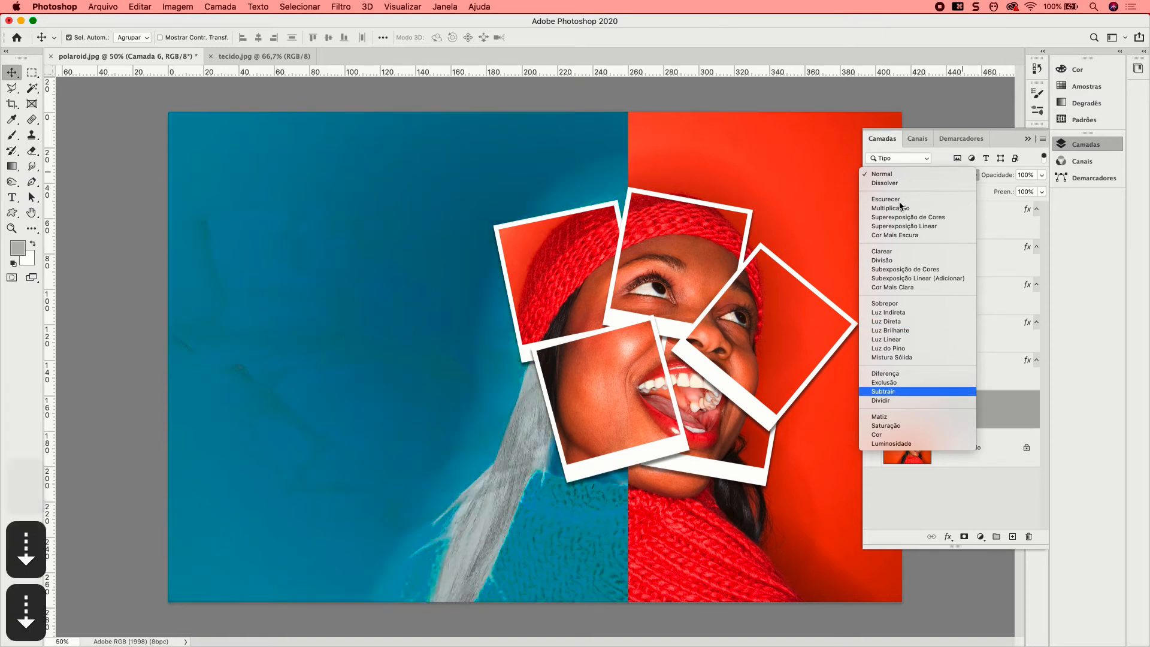
{"action": "left_click", "coordinate": [903, 227]}
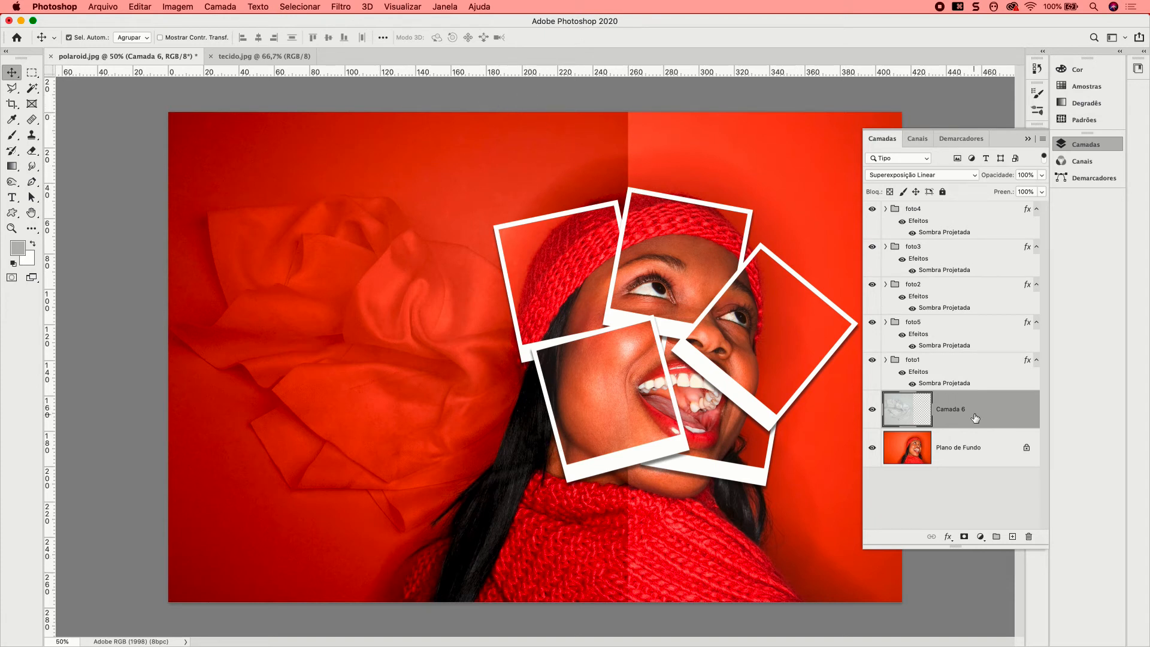
Step: Add a layer mask to the fabric layer and set up a 77 px Soft Round brush with 0% hardness
{"action": "left_click", "coordinate": [964, 535]}
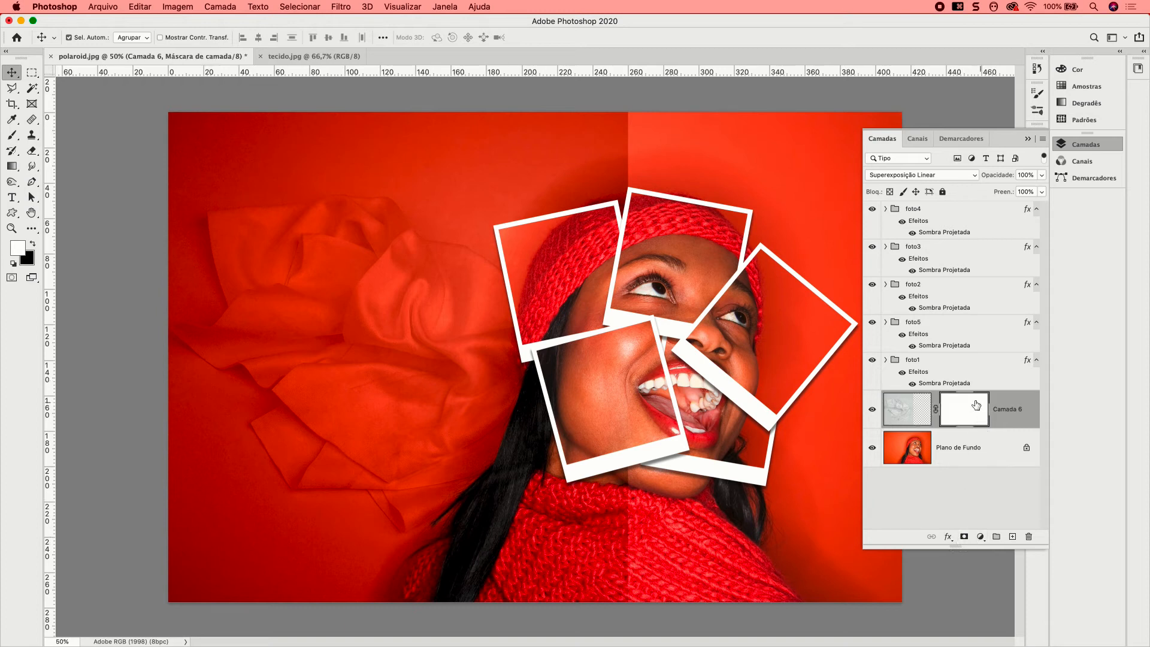
{"action": "left_click", "coordinate": [18, 140]}
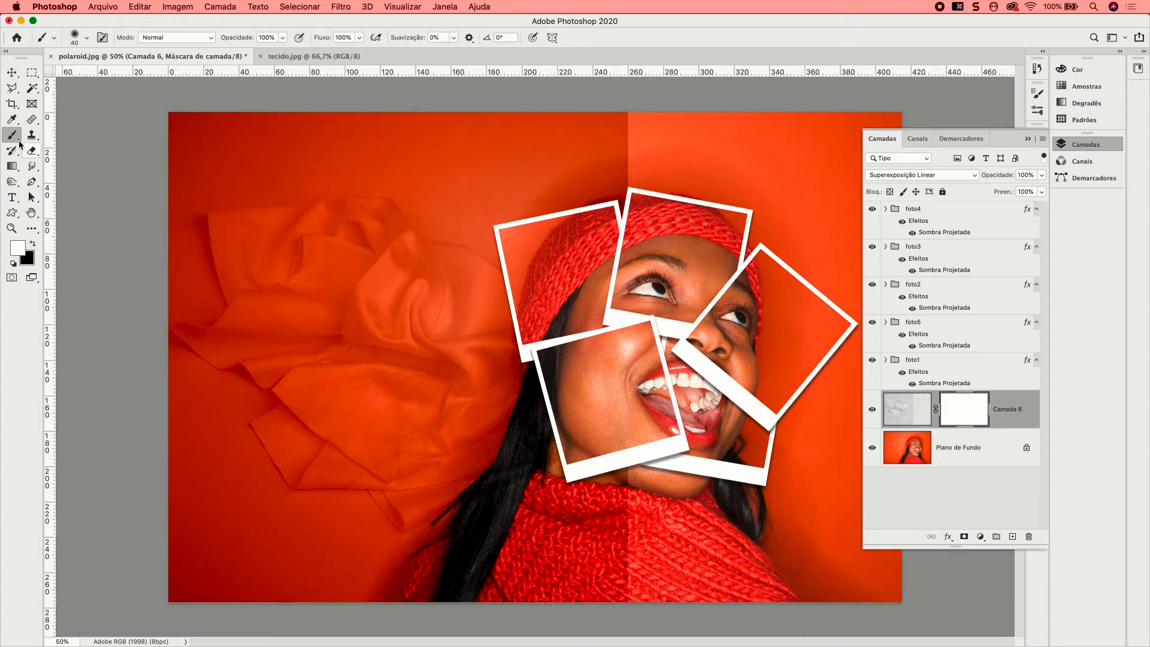
{"action": "left_click", "coordinate": [87, 39]}
{"action": "left_click_drag", "start_coordinate": [84, 75], "coordinate": [99, 75]}
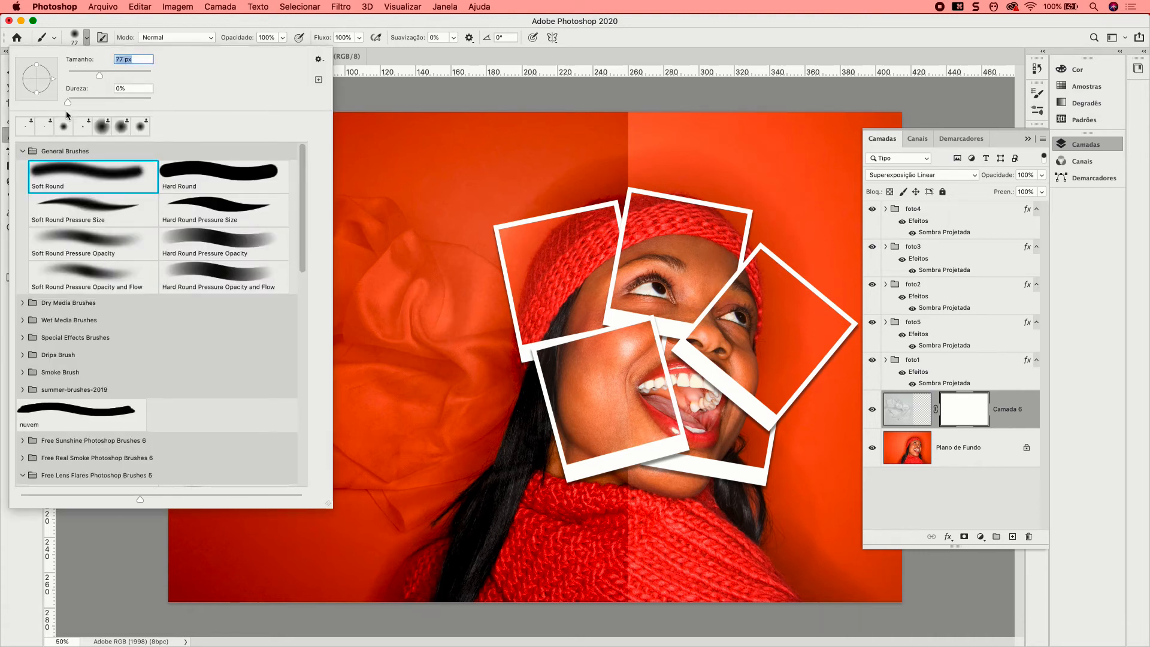
{"action": "left_click", "coordinate": [142, 28]}
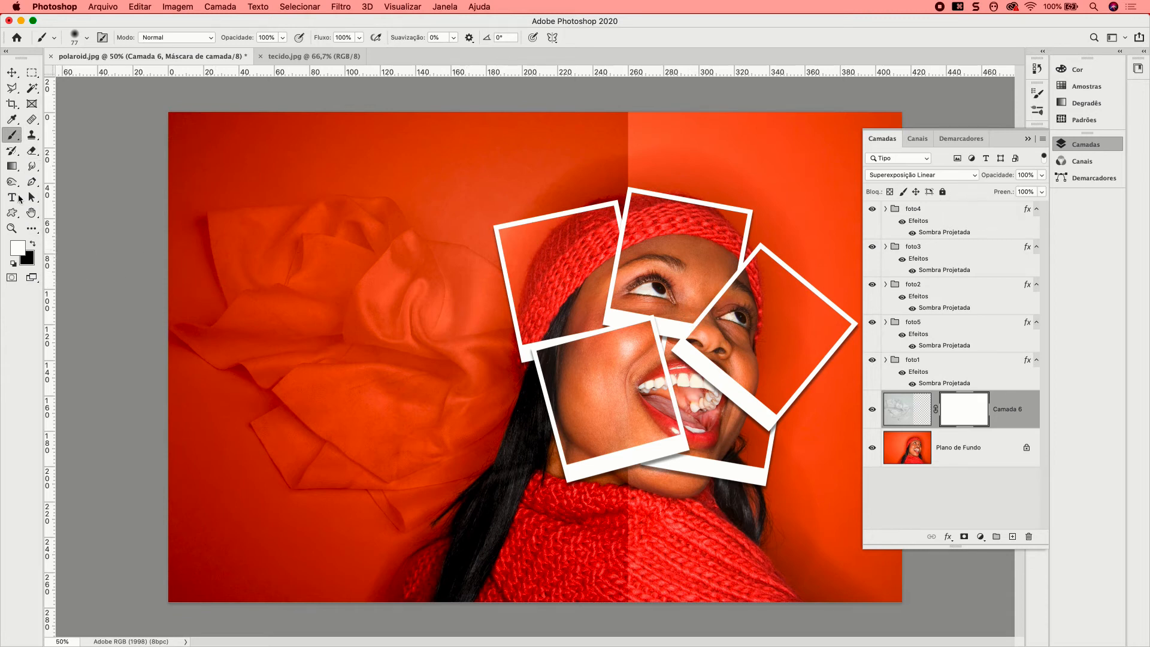
Step: Paint black on the fabric layer's mask with a 250 px brush to remove the fabric's hard vertical edge across the background and the woman
{"action": "left_click", "coordinate": [34, 245]}
{"action": "key", "text": "bracketright"}
{"action": "key", "text": "bracketright"}
{"action": "key", "text": "bracketright"}
{"action": "key", "text": "bracketright"}
{"action": "key", "text": "bracketright"}
{"action": "key", "text": "bracketright"}
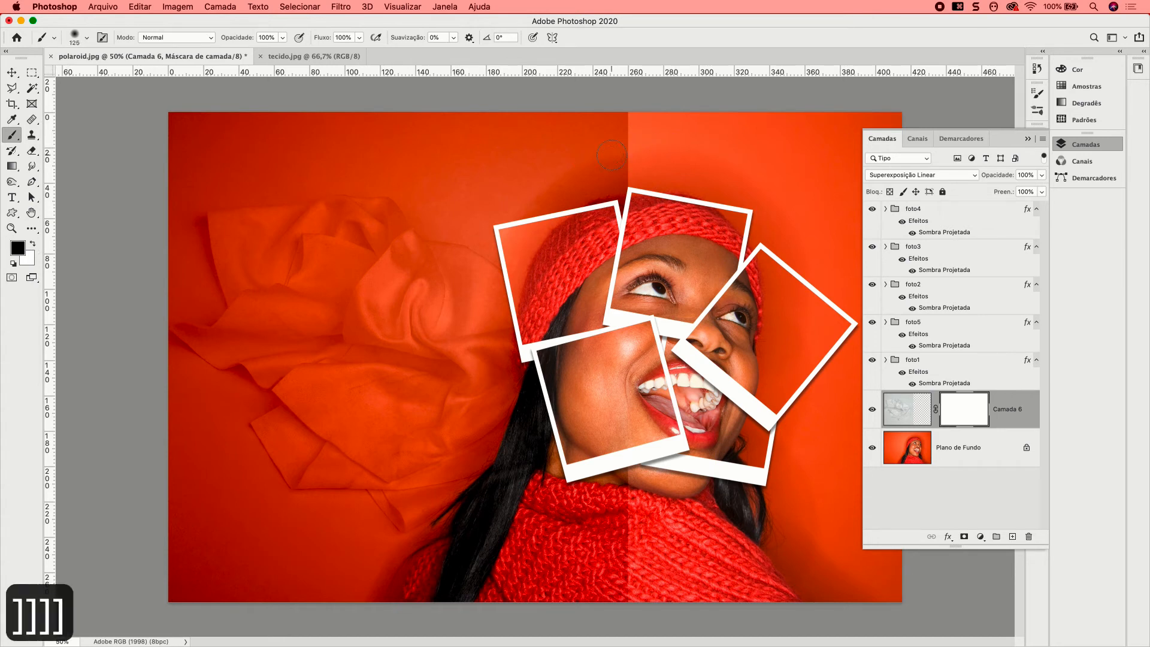
{"action": "key", "text": "bracketright"}
{"action": "key", "text": "bracketright"}
{"action": "key", "text": "bracketright"}
{"action": "key", "text": "bracketright"}
{"action": "key", "text": "bracketright"}
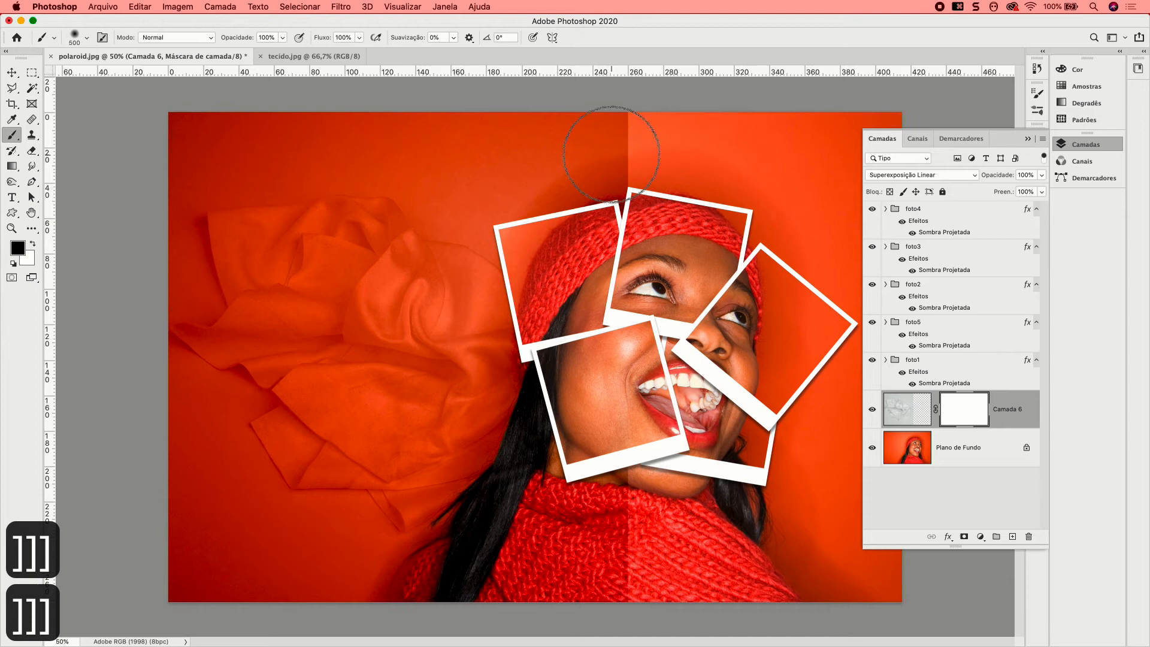
{"action": "key", "text": "bracketleft"}
{"action": "key", "text": "bracketleft"}
{"action": "key", "text": "bracketleft"}
{"action": "key", "text": "bracketleft"}
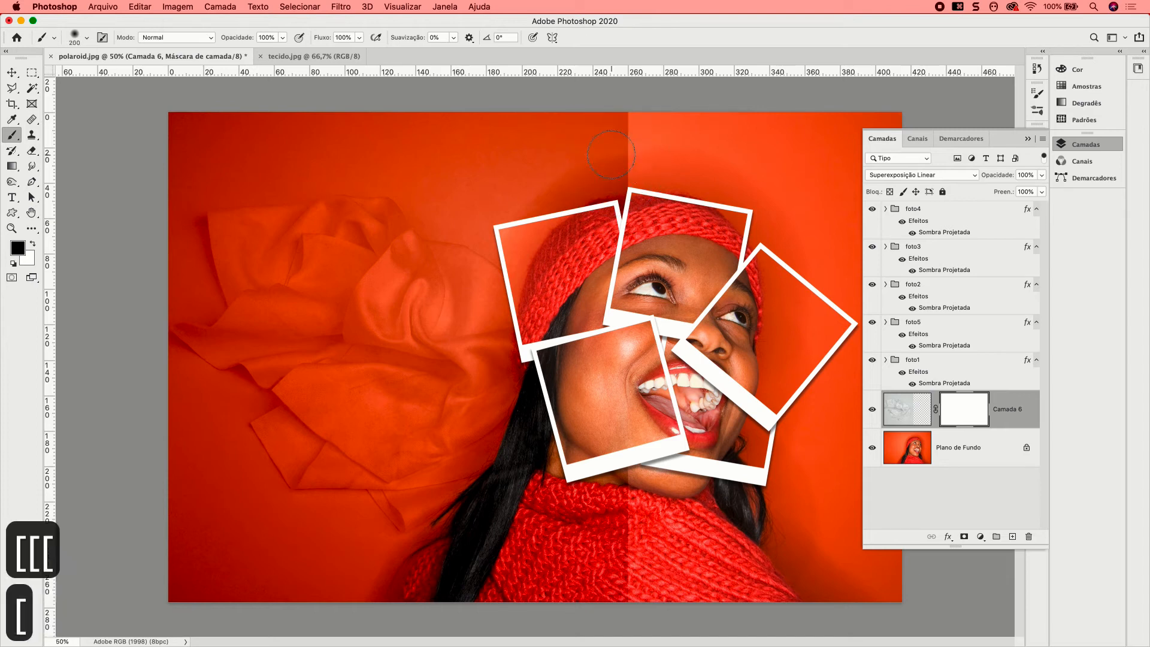
{"action": "key", "text": "bracketright"}
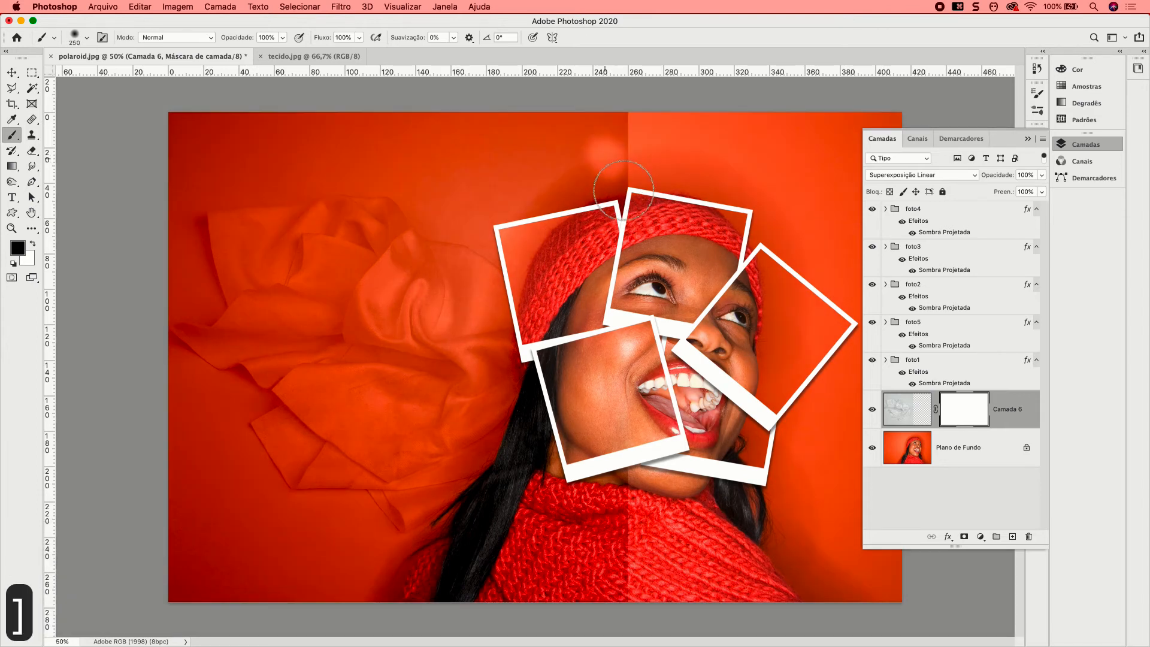
{"action": "mouse_move", "coordinate": [618, 125]}
{"action": "left_mouse_down"}
{"action": "mouse_move", "coordinate": [572, 115]}
{"action": "mouse_move", "coordinate": [588, 138]}
{"action": "mouse_move", "coordinate": [594, 200]}
{"action": "mouse_move", "coordinate": [514, 129]}
{"action": "mouse_move", "coordinate": [552, 107]}
{"action": "left_mouse_up"}
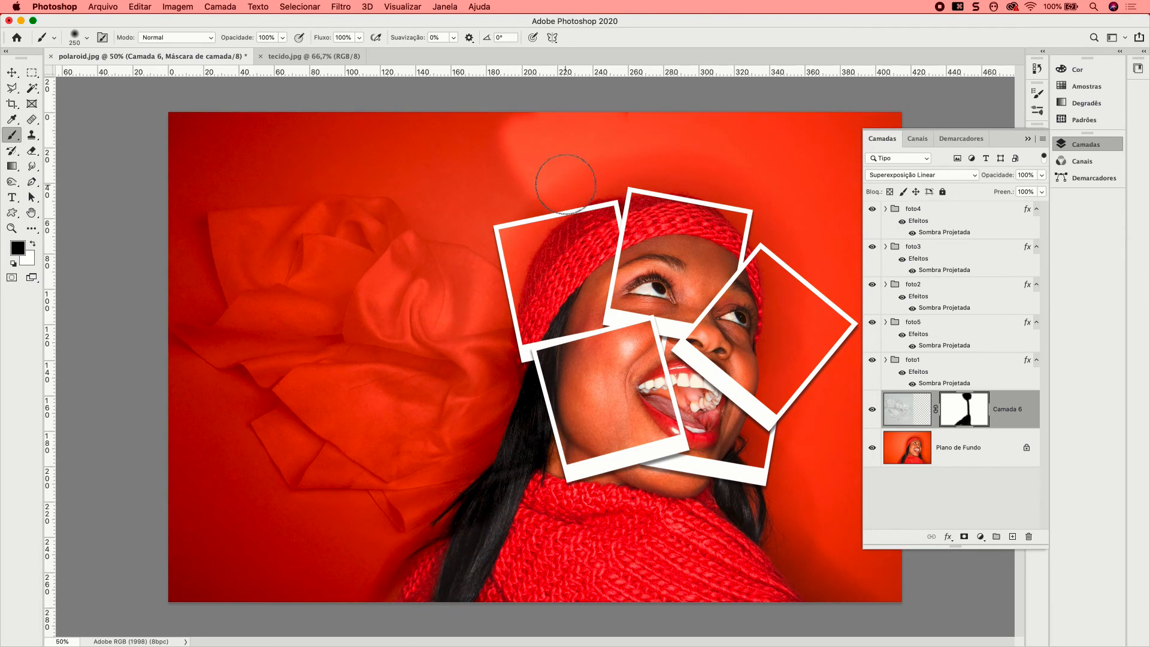
Step: Soften the fabric's transition on its mask with a 700 px black brush, painting at 54% opacity and again at an adjusted opacity
{"action": "key", "text": "bracketright"}
{"action": "key", "text": "bracketright"}
{"action": "key", "text": "bracketright"}
{"action": "key", "text": "bracketright"}
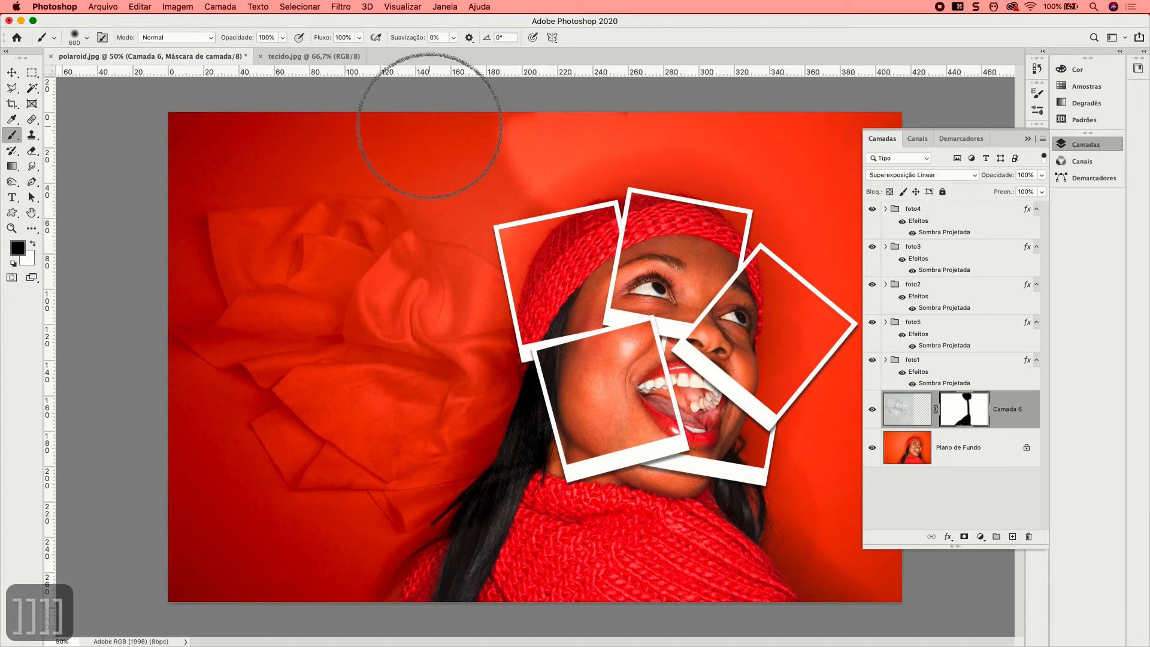
{"action": "key", "text": "bracketright"}
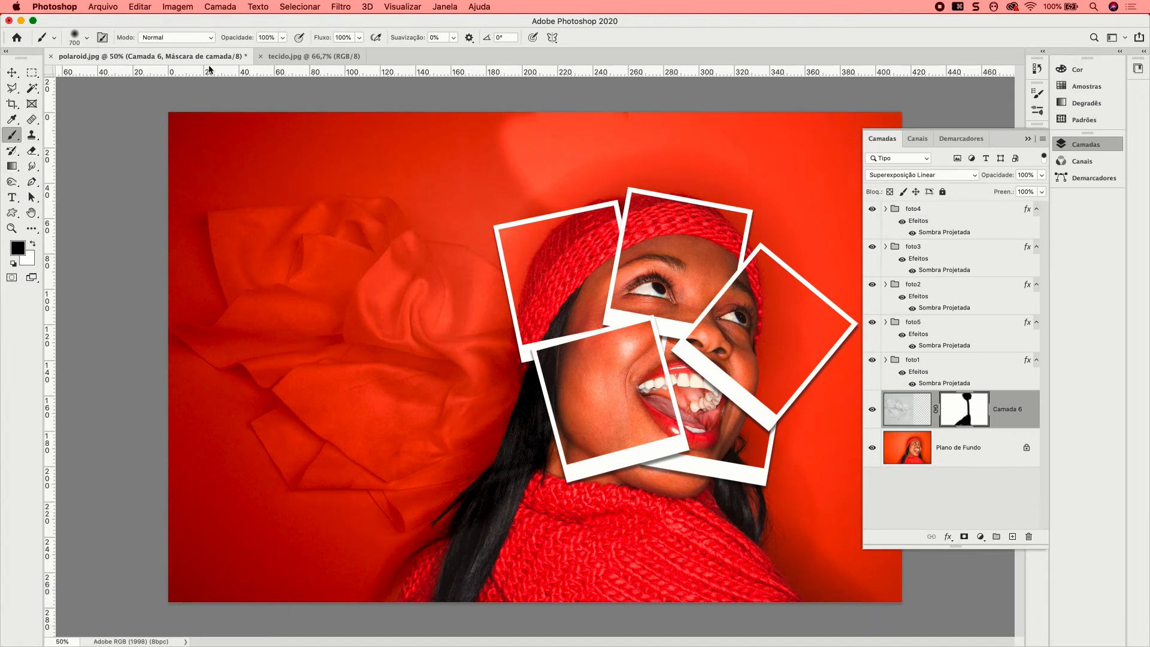
{"action": "left_click", "coordinate": [283, 38]}
{"action": "left_click_drag", "start_coordinate": [282, 53], "coordinate": [260, 55]}
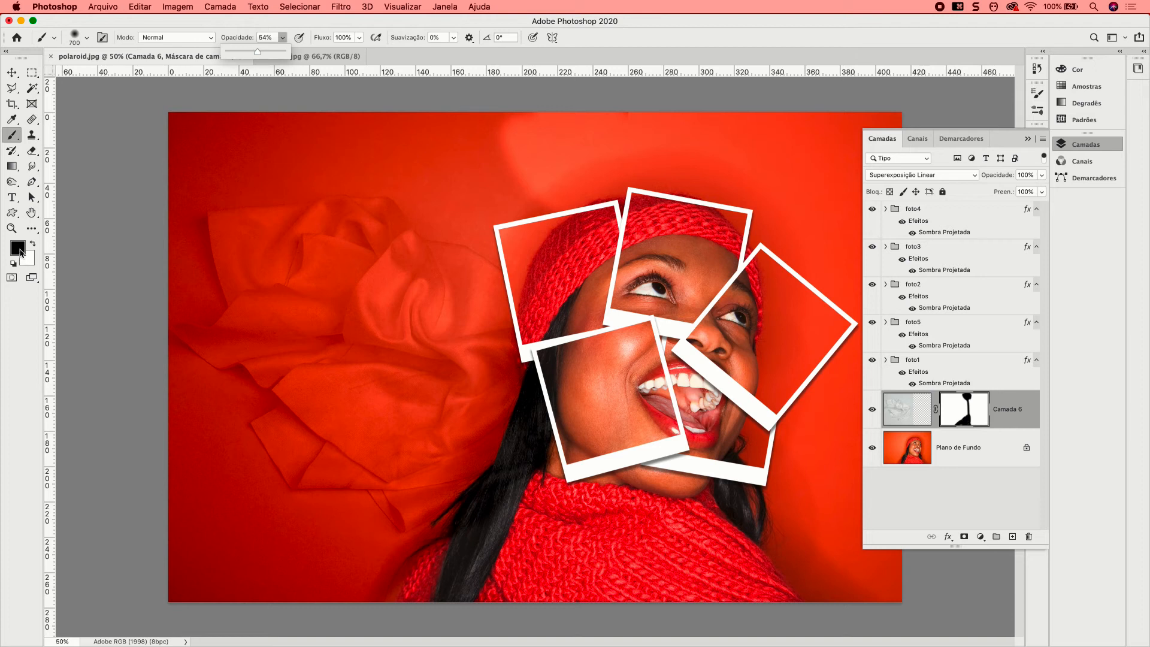
{"action": "left_click", "coordinate": [501, 150]}
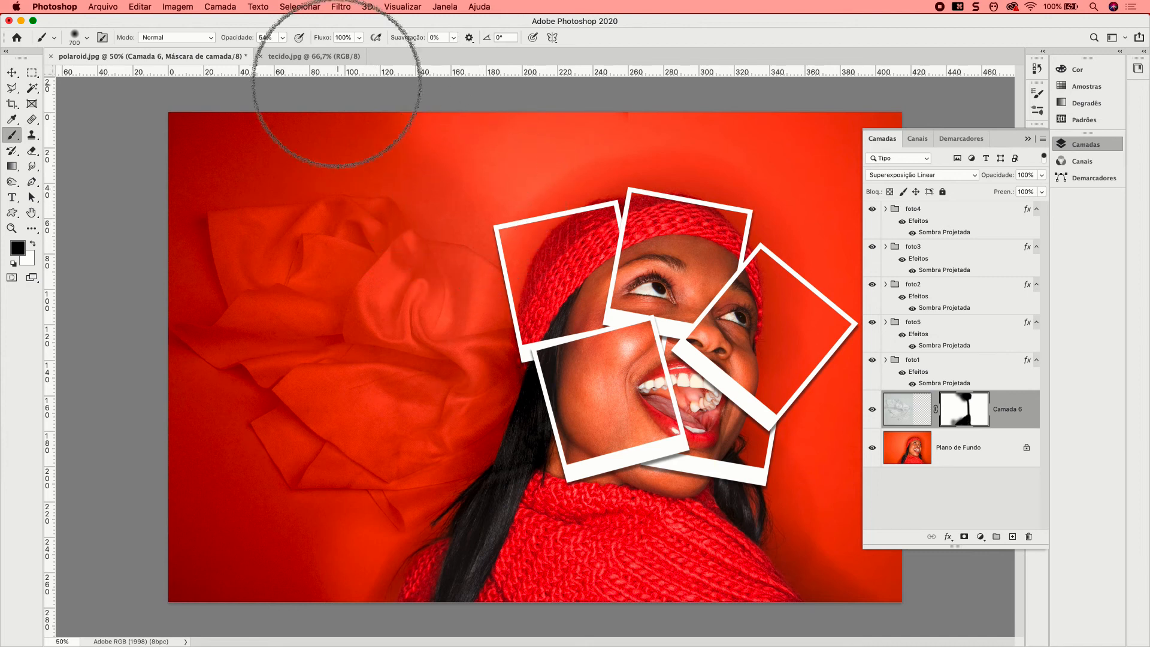
{"action": "left_click", "coordinate": [282, 37]}
{"action": "left_click_drag", "start_coordinate": [283, 54], "coordinate": [269, 56]}
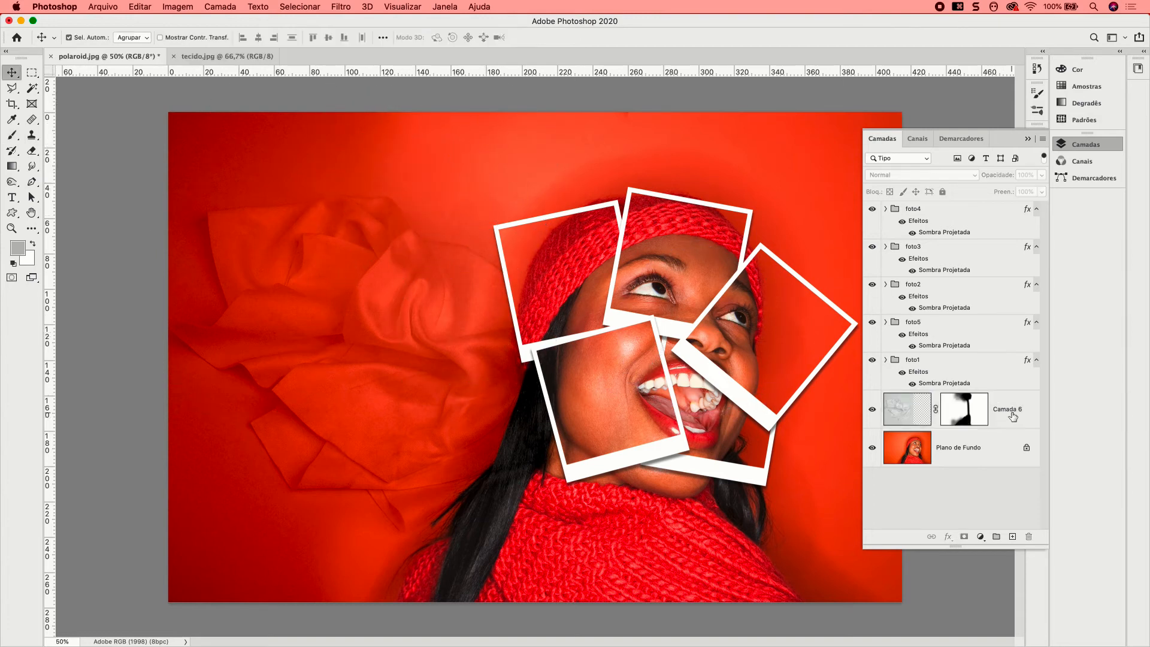
Step: Select the fabric layer Camada 6 and collapse the effects lists of the five foto groups
{"action": "left_click", "coordinate": [1012, 416]}
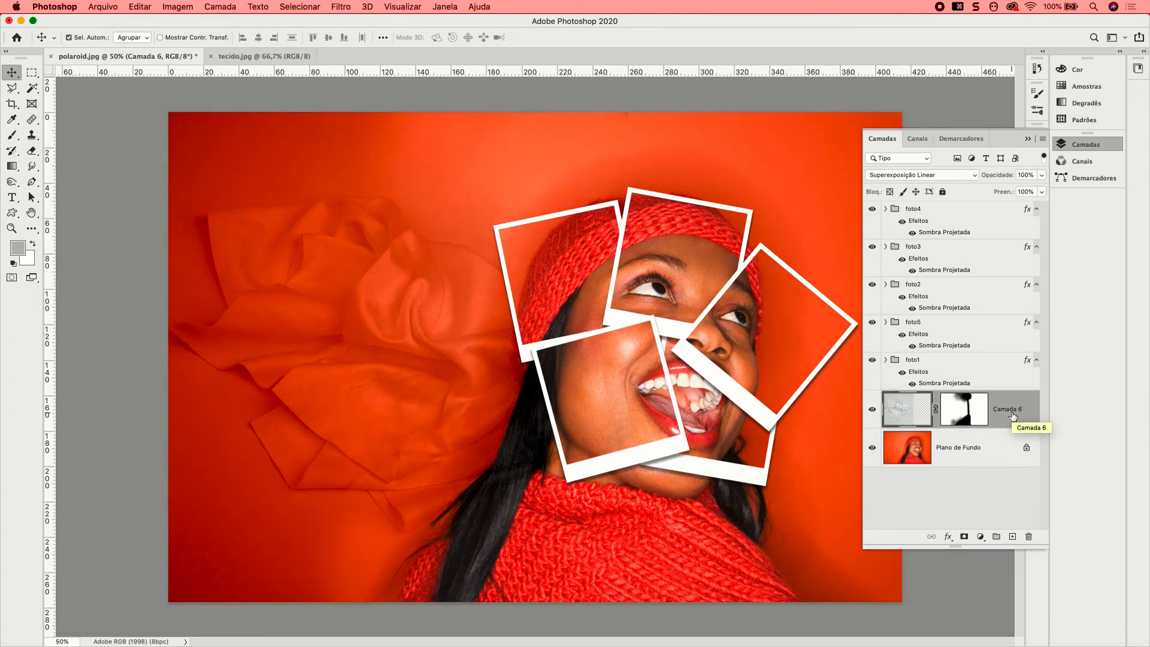
{"action": "left_click", "coordinate": [1036, 360]}
{"action": "left_click", "coordinate": [1036, 322]}
{"action": "left_click", "coordinate": [1035, 284]}
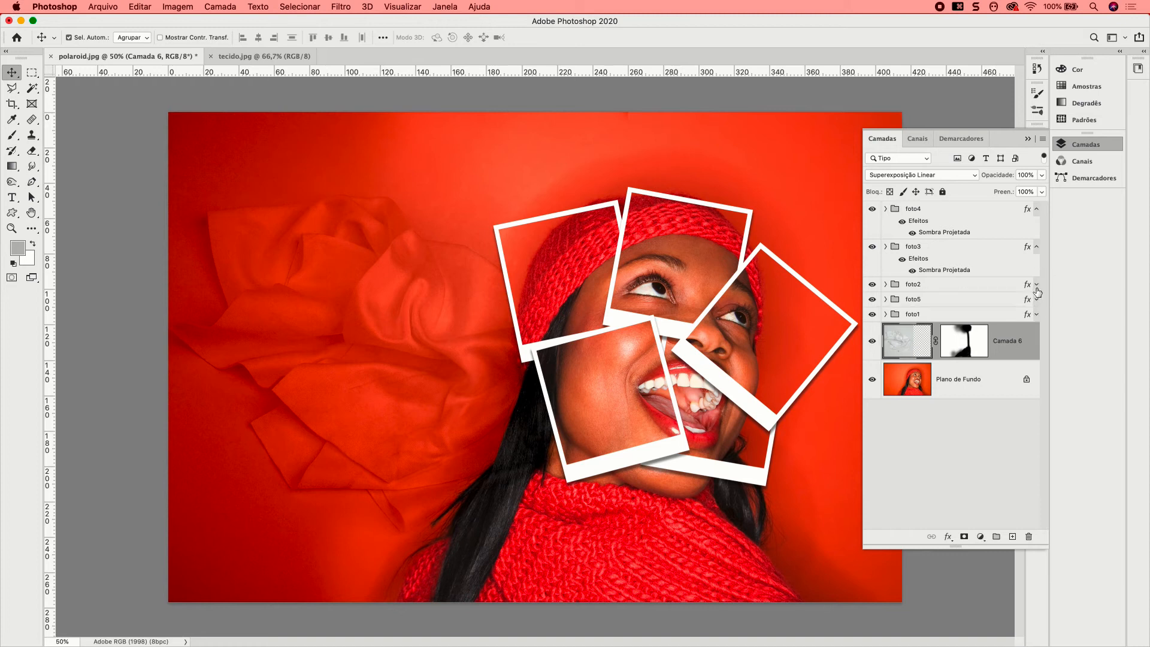
{"action": "left_click", "coordinate": [1036, 246]}
{"action": "left_click", "coordinate": [1036, 208]}
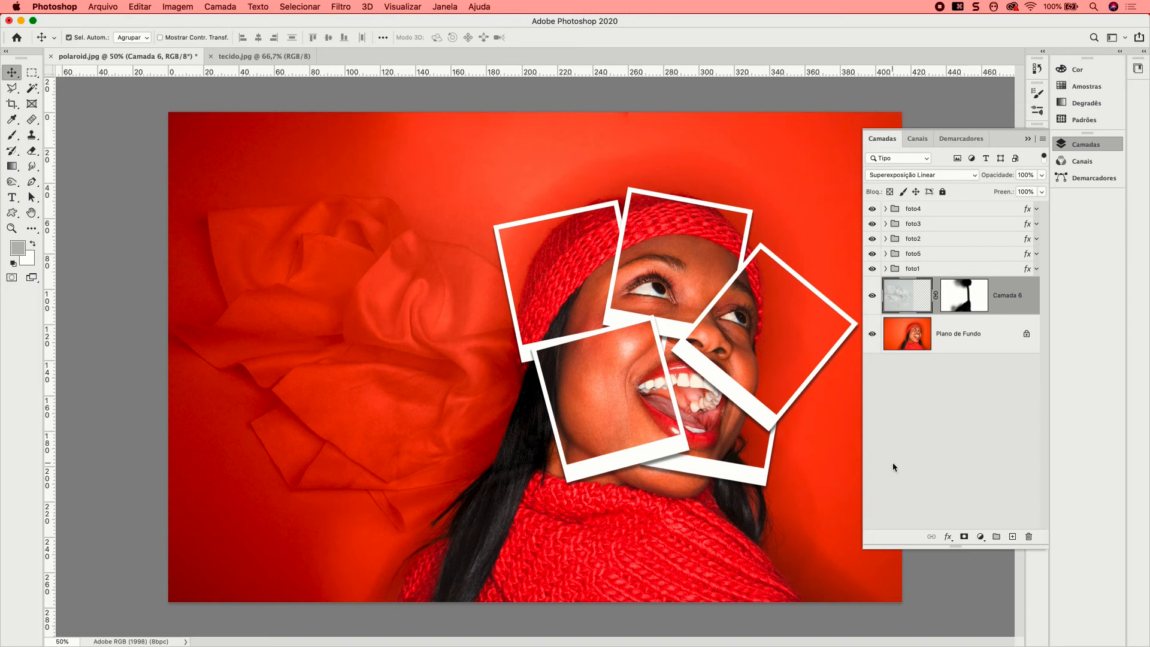
Step: Add a Níveis adjustment layer above the fabric layer and set its RGB midtone value to 0,73
{"action": "left_click", "coordinate": [980, 537]}
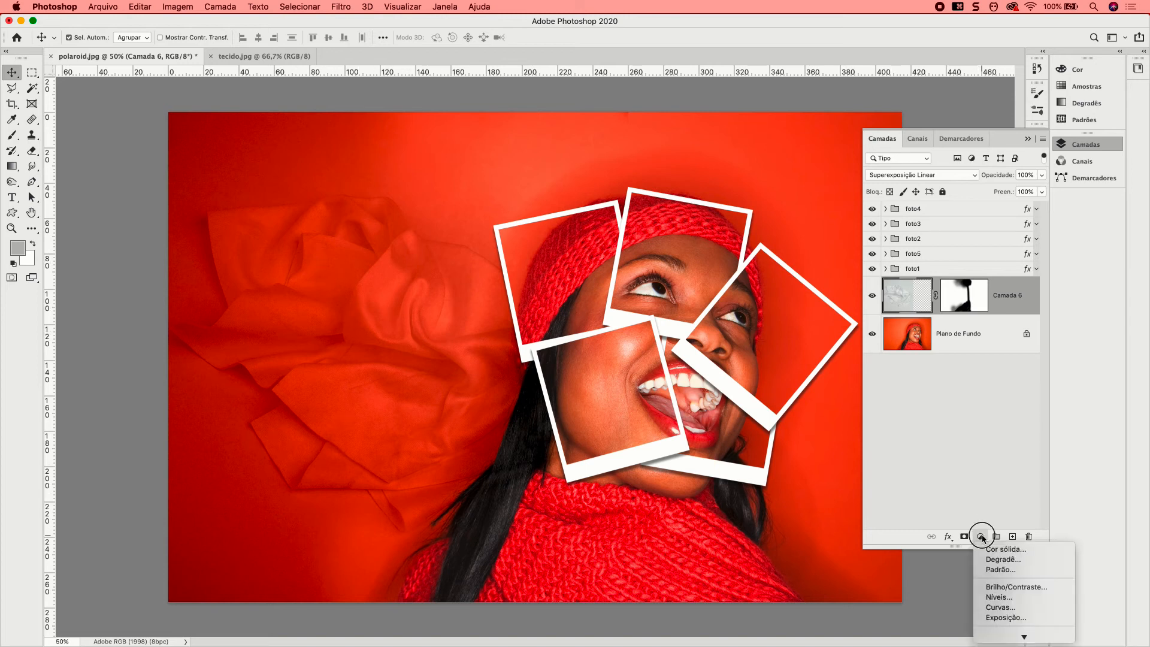
{"action": "mouse_move", "coordinate": [1024, 636]}
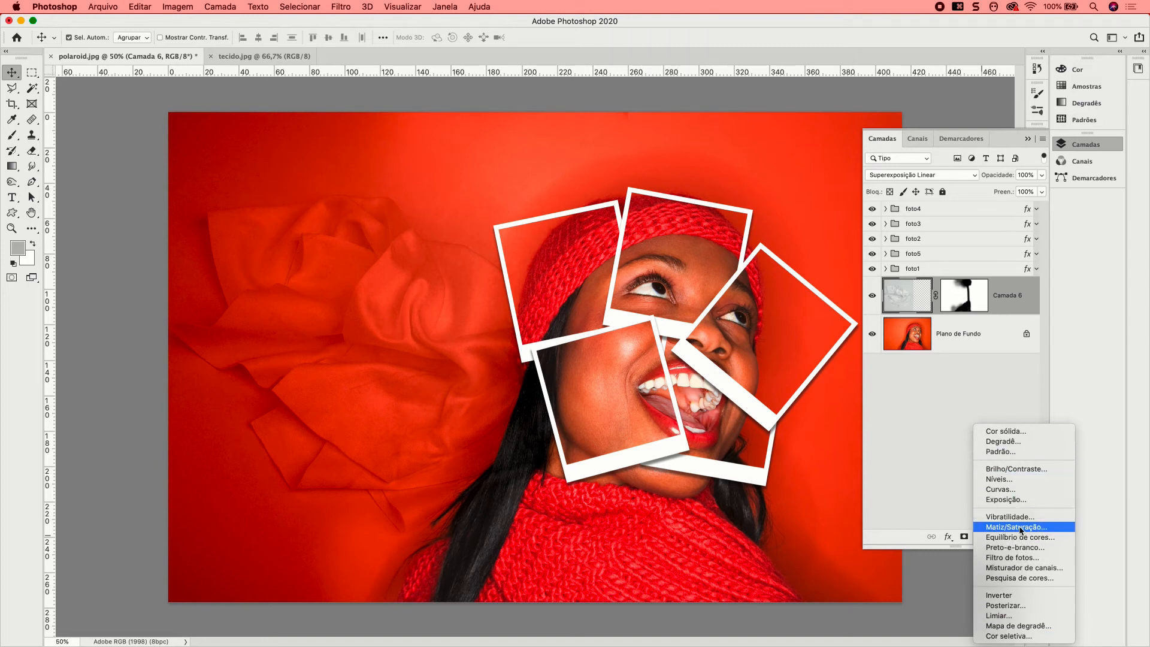
{"action": "left_click", "coordinate": [999, 479]}
{"action": "left_click", "coordinate": [981, 537]}
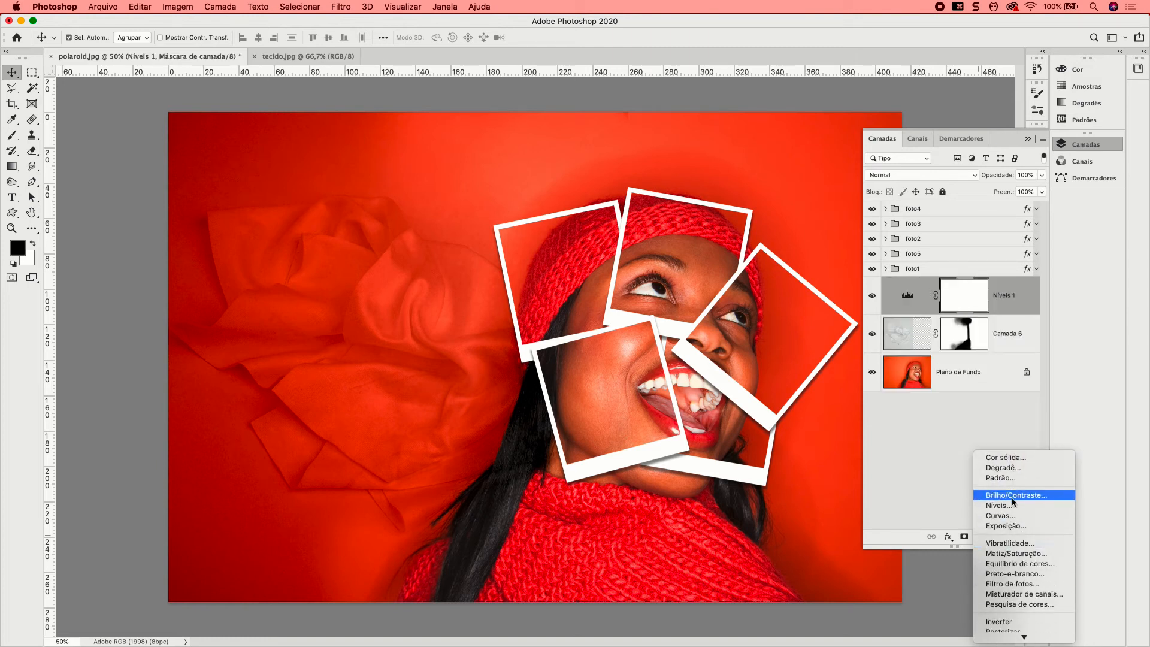
{"action": "left_click", "coordinate": [1006, 507]}
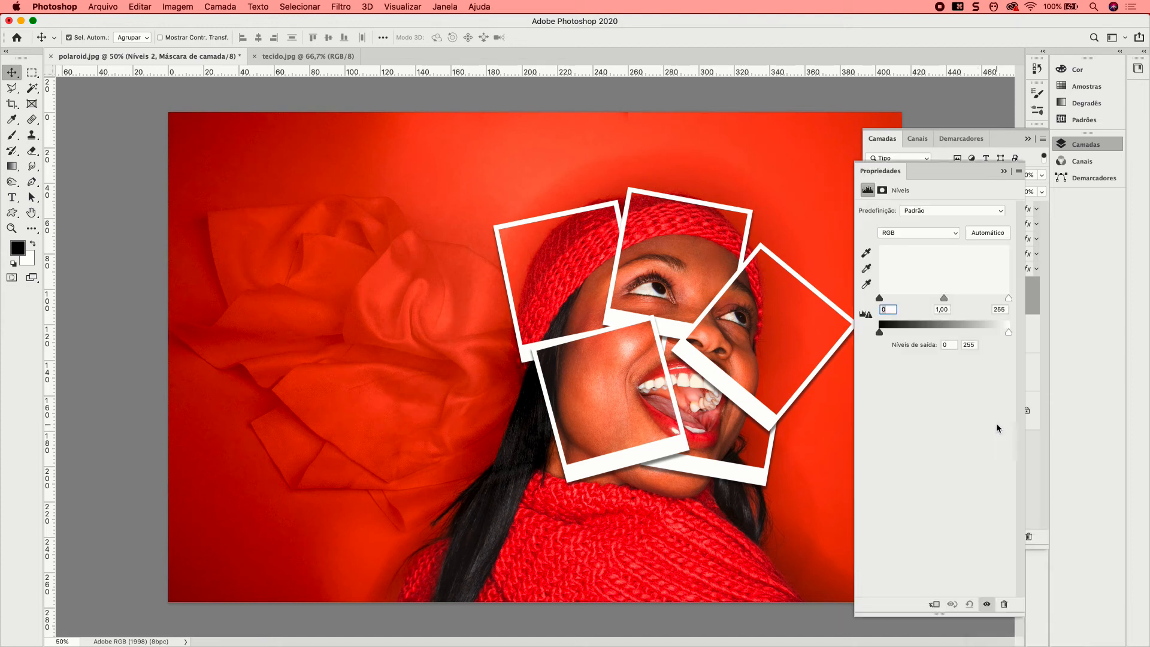
{"action": "left_click_drag", "start_coordinate": [946, 300], "coordinate": [916, 309]}
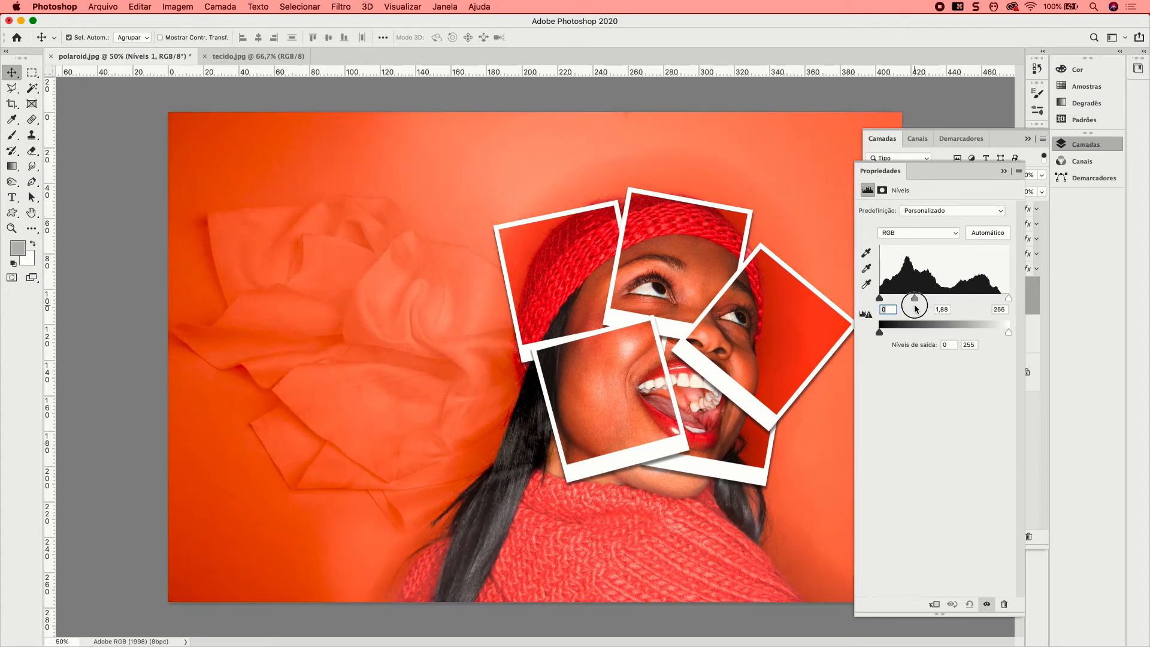
{"action": "left_click_drag", "start_coordinate": [916, 309], "coordinate": [960, 304]}
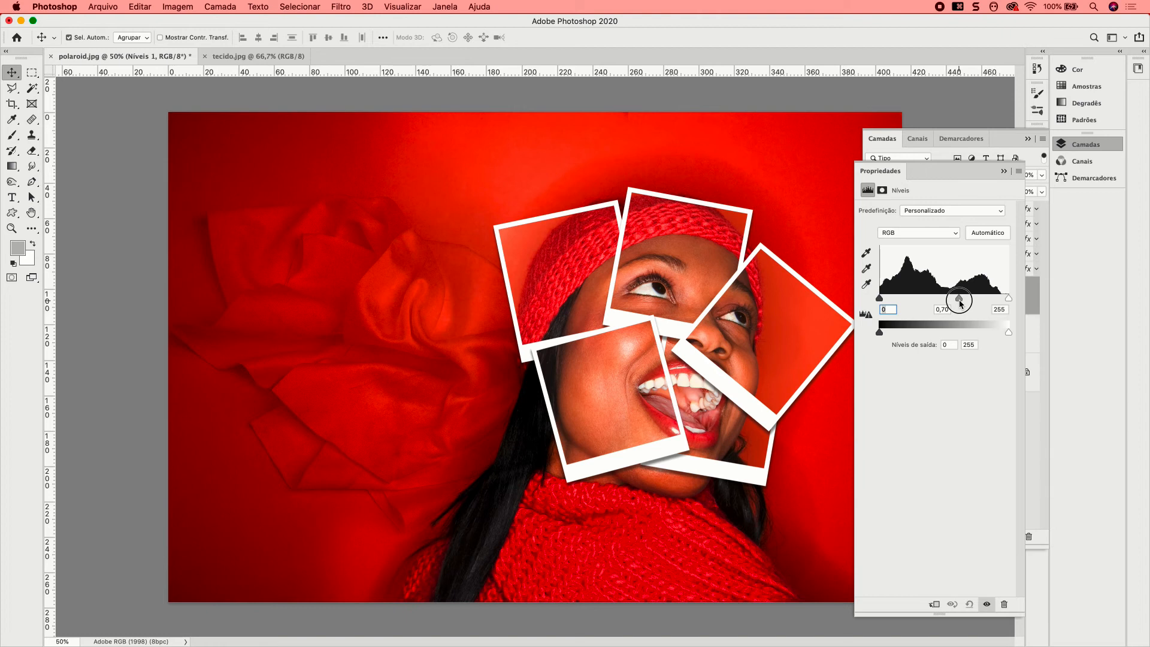
{"action": "left_click_drag", "start_coordinate": [960, 304], "coordinate": [957, 304]}
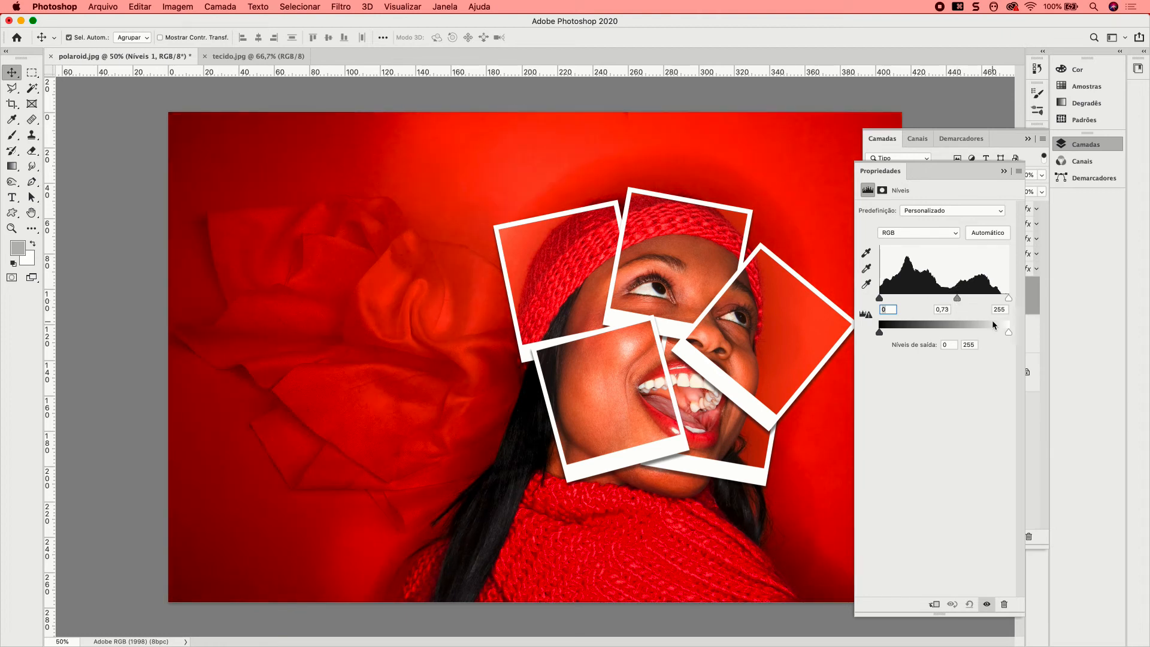
Step: Compare the image with the Níveis adjustment hidden and shown, and close its properties
{"action": "left_click", "coordinate": [986, 604]}
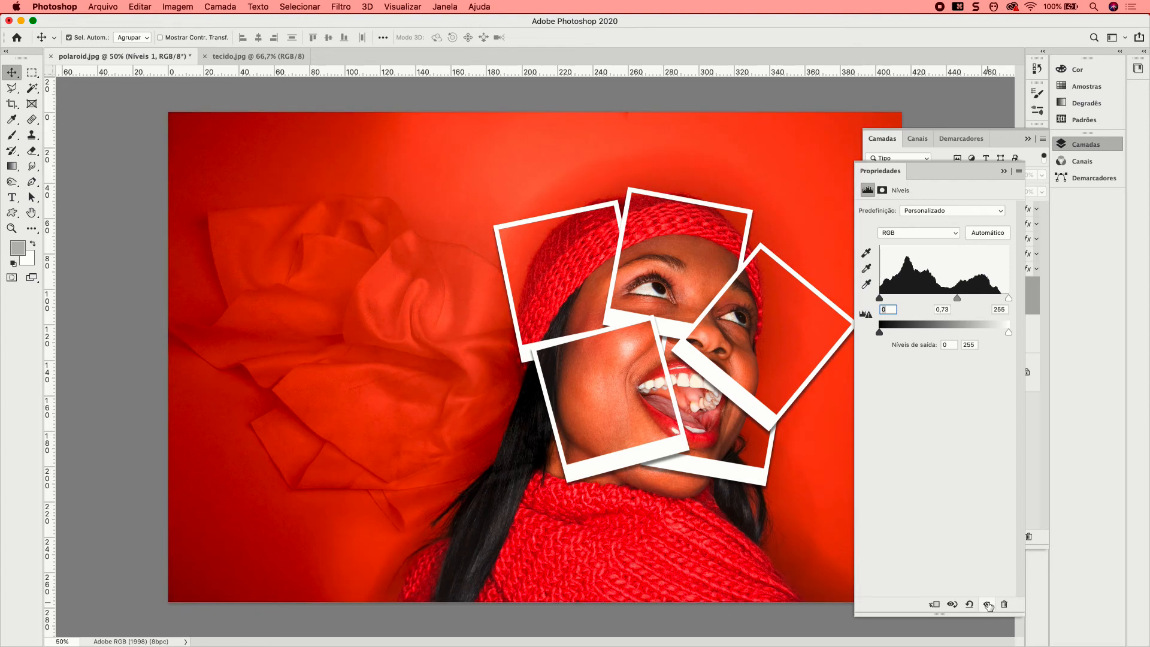
{"action": "left_click", "coordinate": [987, 604]}
{"action": "left_click", "coordinate": [987, 604]}
{"action": "left_click", "coordinate": [987, 604]}
{"action": "left_click", "coordinate": [987, 604]}
{"action": "left_click", "coordinate": [986, 604]}
{"action": "left_click", "coordinate": [1004, 171]}
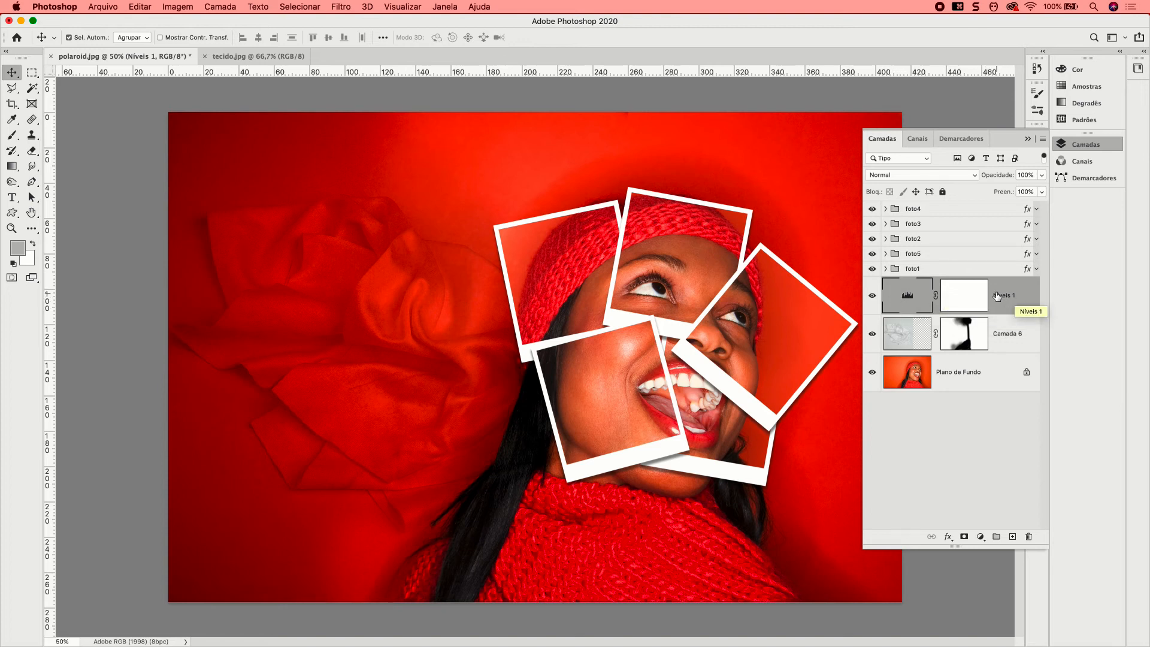
Step: Try the Níveis adjustment layer above foto4 and return it to its place between foto1 and the fabric layer
{"action": "left_click_drag", "start_coordinate": [993, 299], "coordinate": [980, 202]}
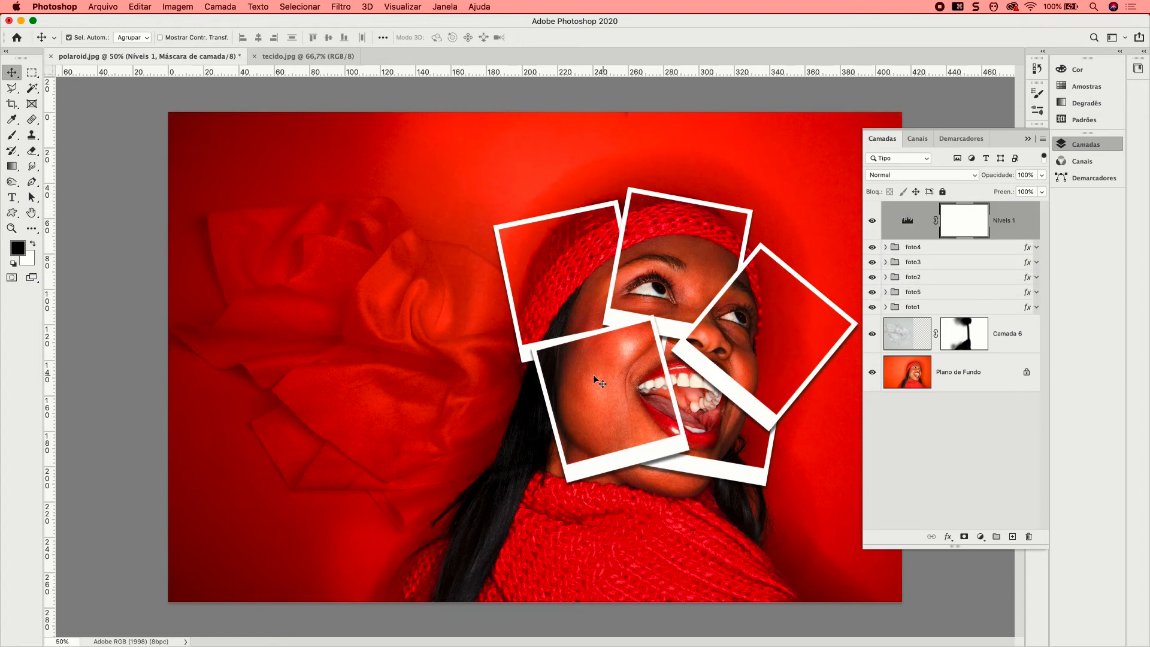
{"action": "left_click_drag", "start_coordinate": [1040, 224], "coordinate": [1013, 328]}
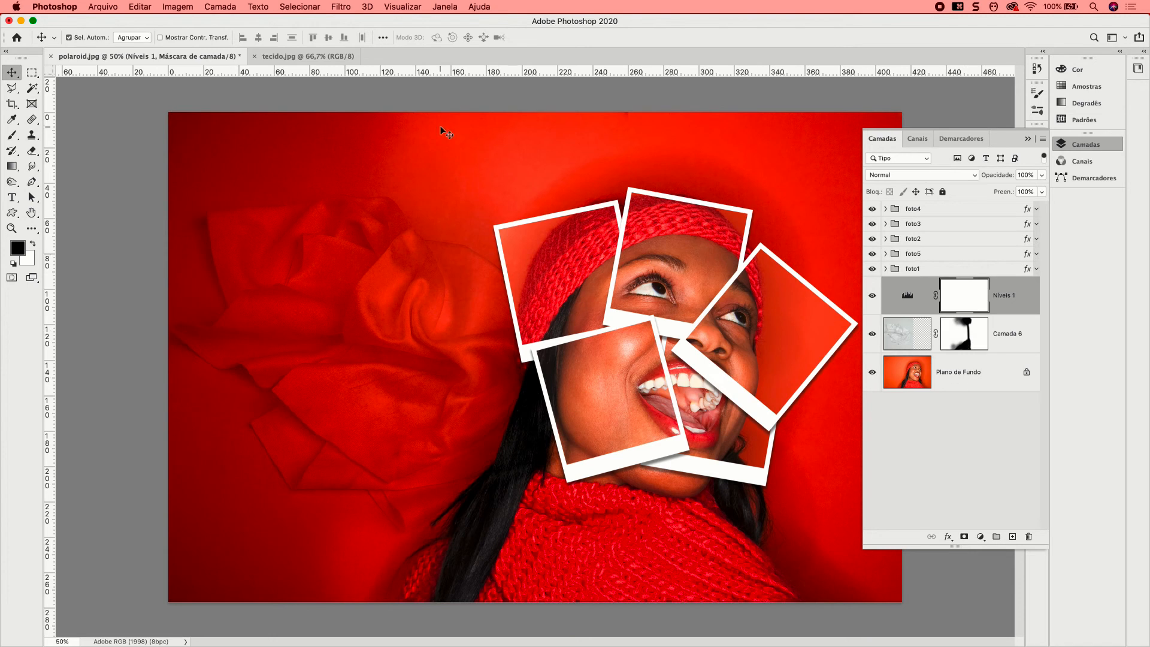
Step: Clip the Níveis adjustment layer to the fabric layer and compare the image with the adjustment hidden and shown
{"action": "left_click", "coordinate": [222, 7]}
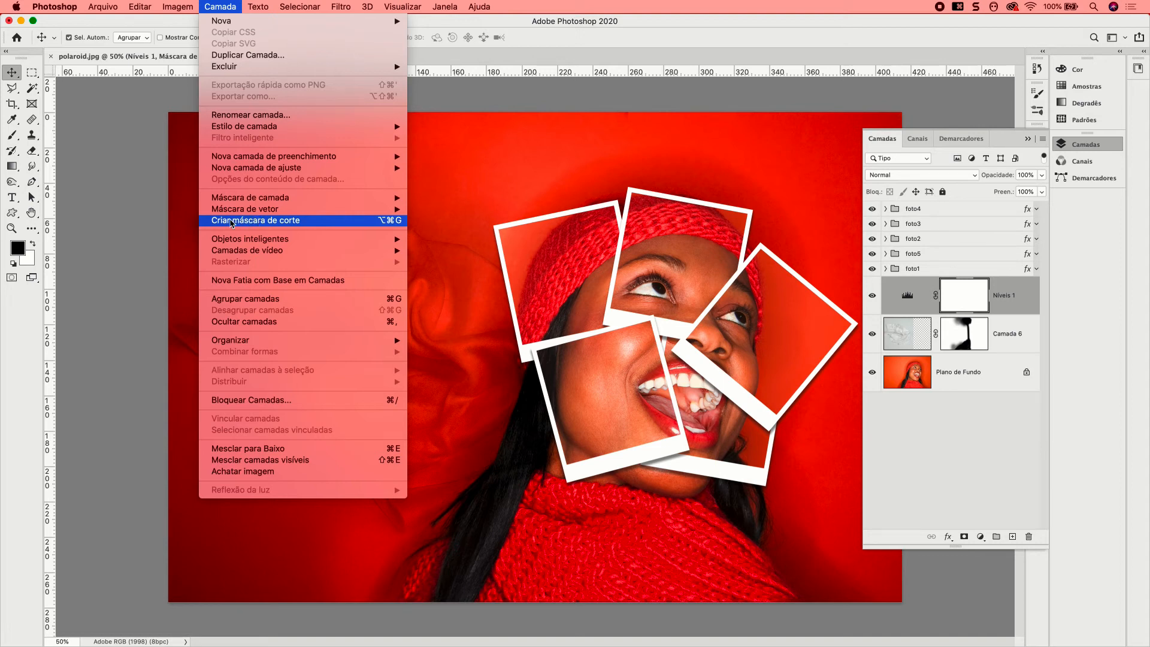
{"action": "left_click", "coordinate": [251, 221]}
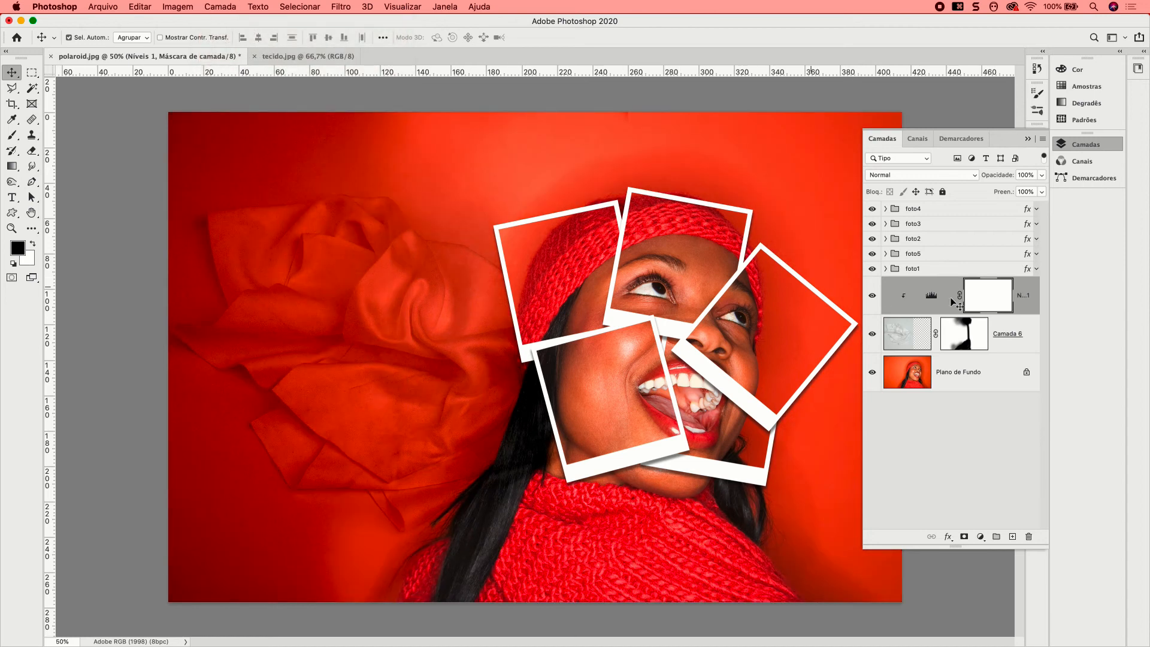
{"action": "left_click", "coordinate": [873, 297]}
{"action": "left_click", "coordinate": [874, 298]}
{"action": "left_click", "coordinate": [872, 296]}
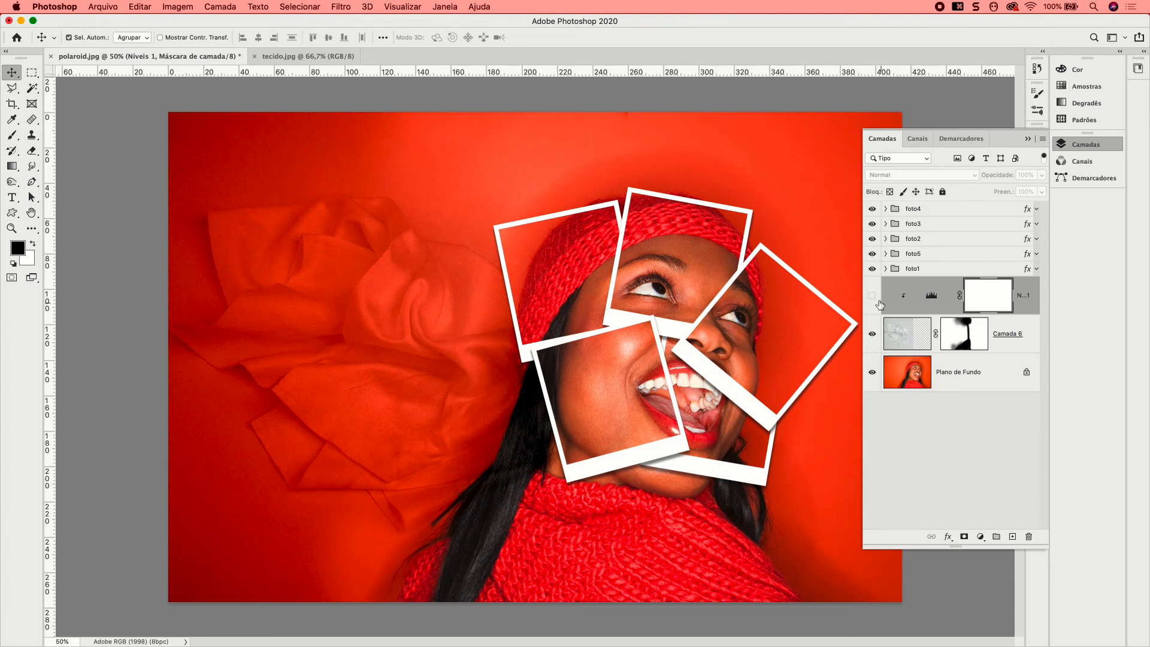
{"action": "left_click", "coordinate": [871, 296]}
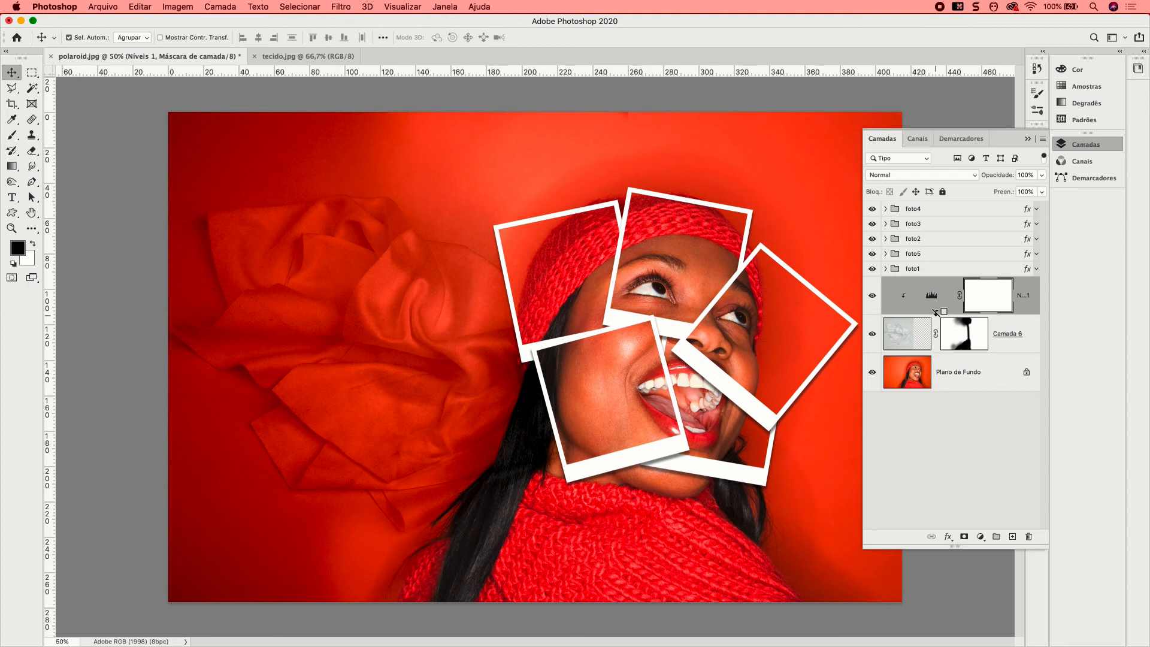
Step: Release and reapply the clipping of the Níveis layer to Camada 6 several times to compare both results, leaving it clipped
{"action": "left_click", "coordinate": [935, 312], "text": "alt"}
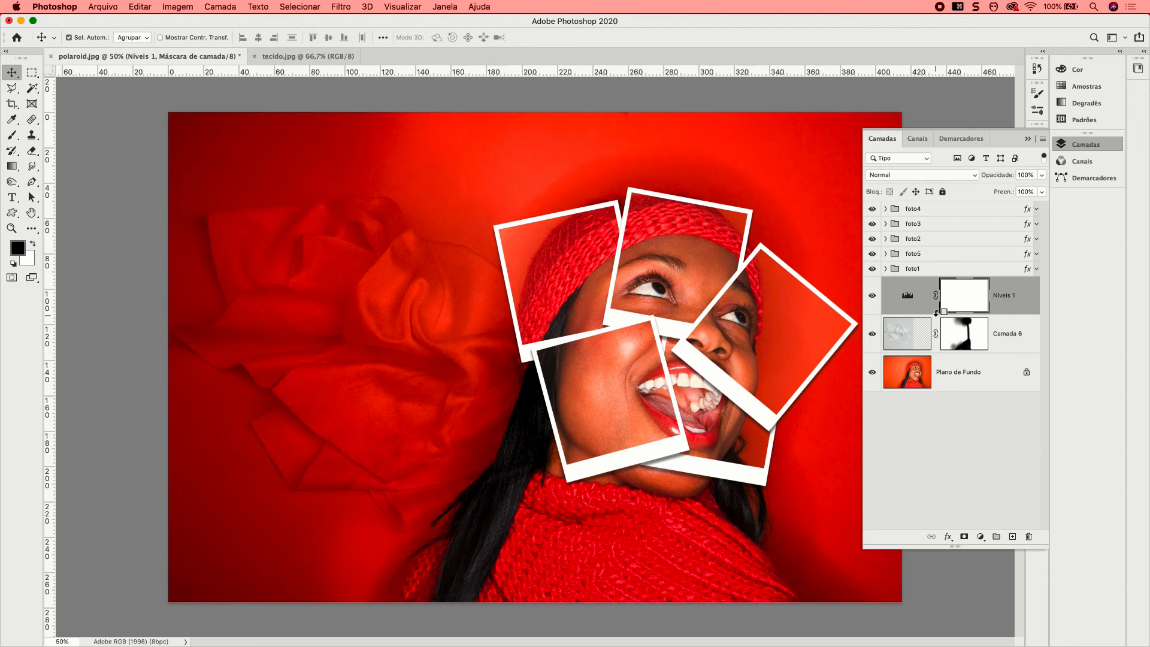
{"action": "left_click", "coordinate": [936, 312], "text": "alt"}
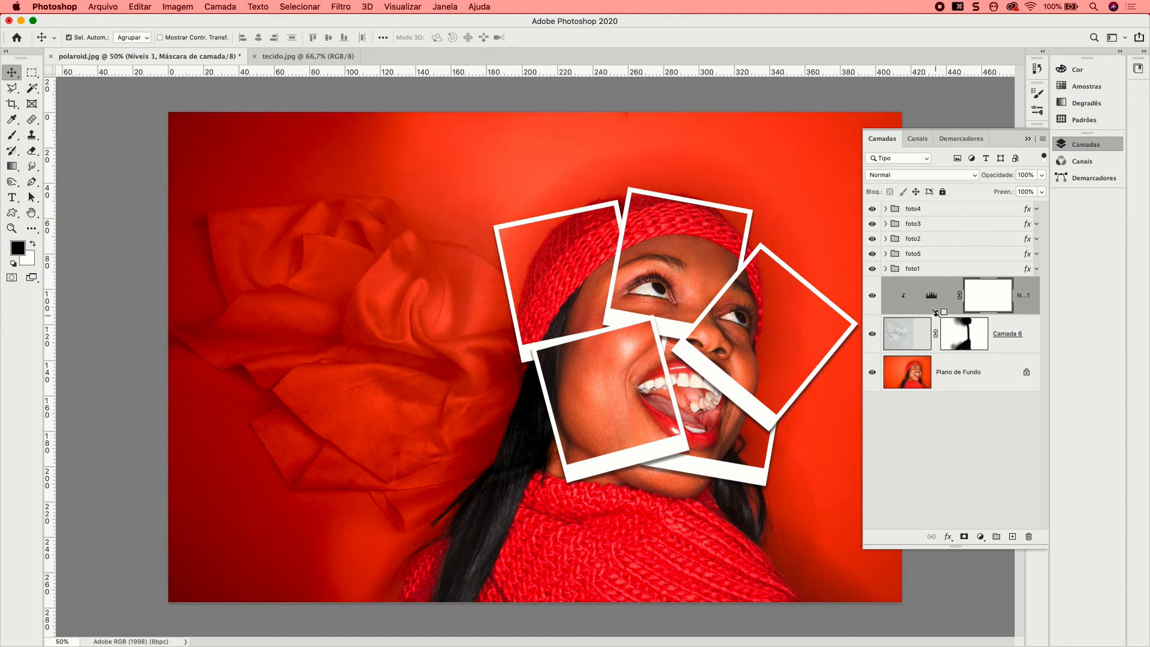
{"action": "left_click", "coordinate": [935, 312], "text": "alt"}
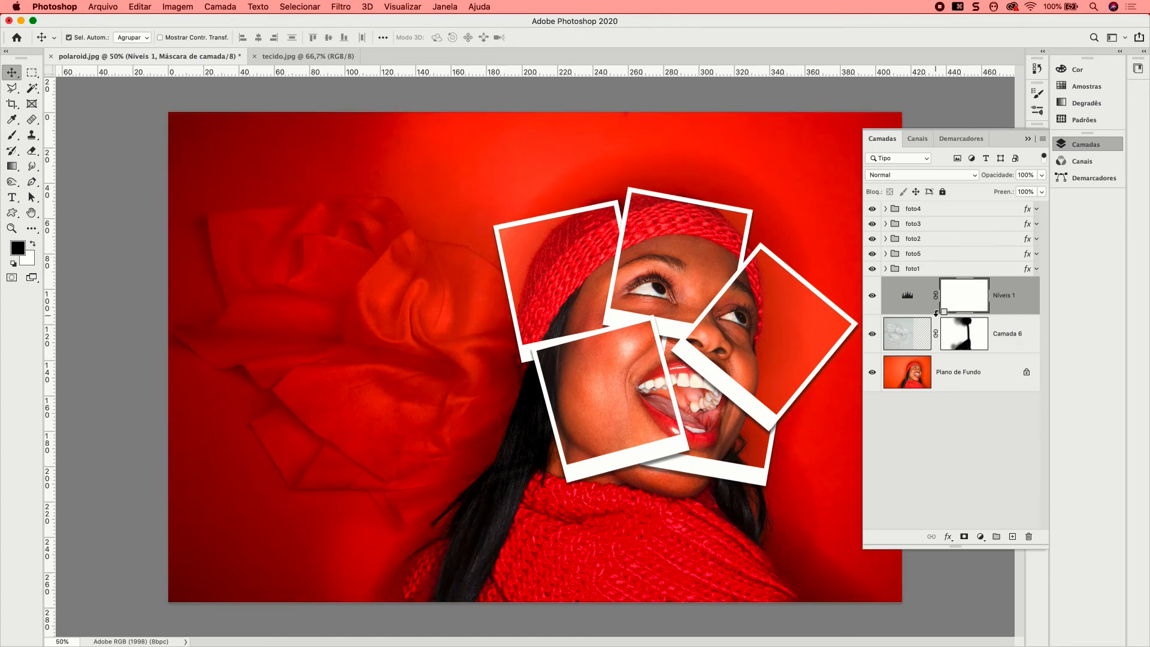
{"action": "left_click", "coordinate": [936, 312], "text": "alt"}
{"action": "left_click", "coordinate": [935, 312], "text": "alt"}
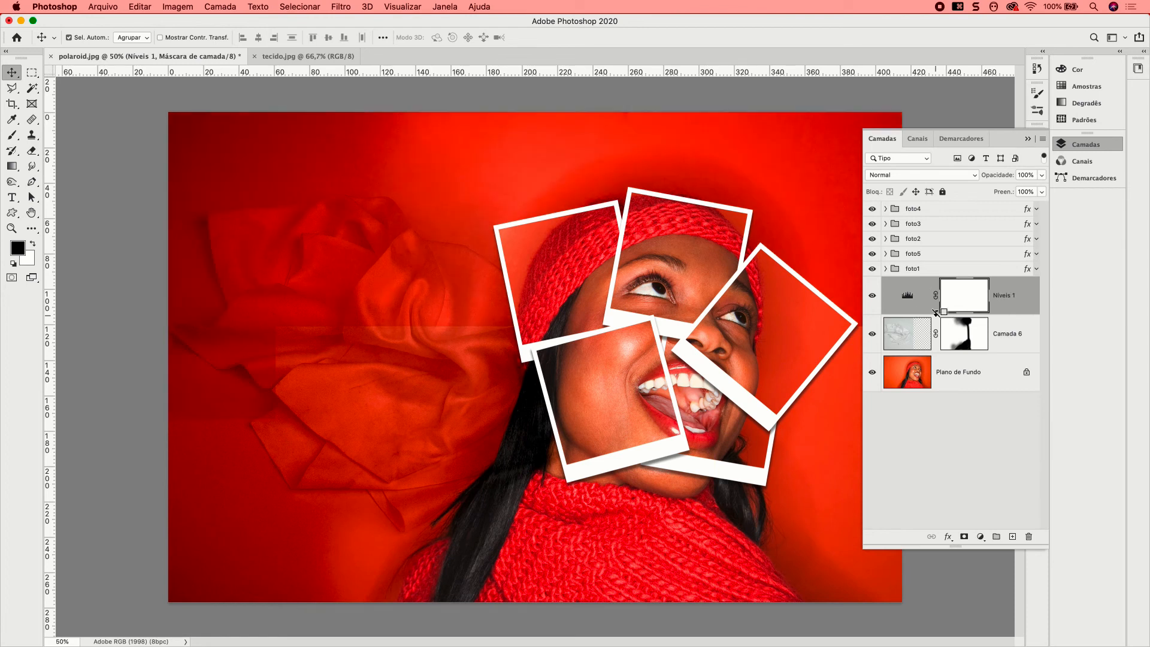
{"action": "left_click", "coordinate": [936, 312], "text": "alt"}
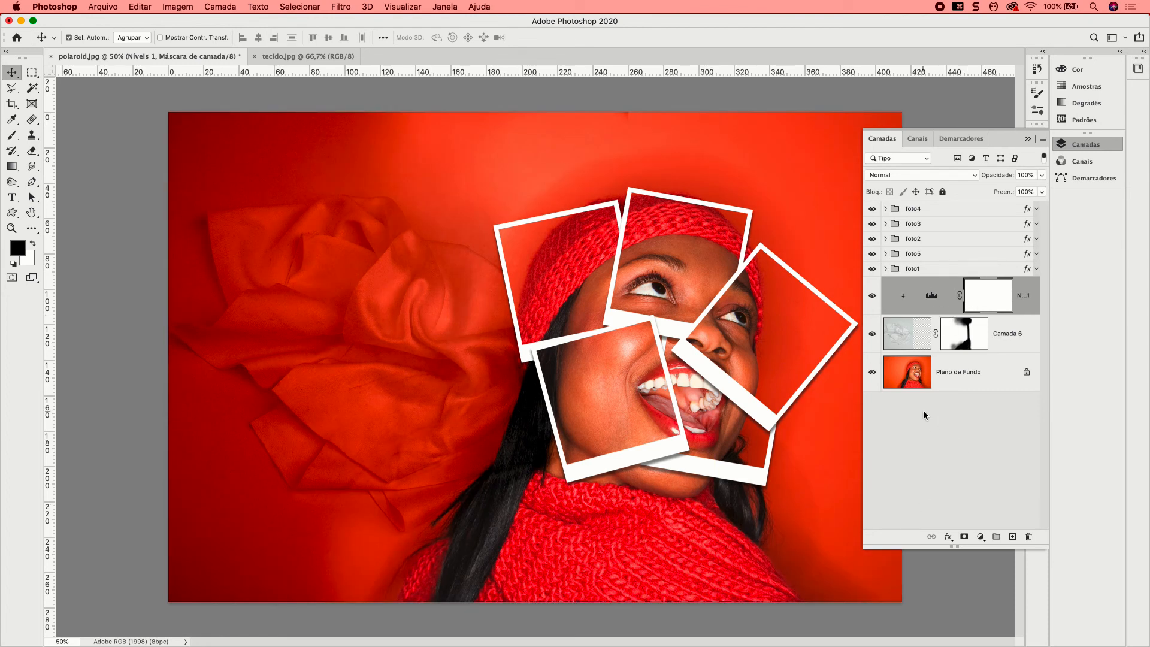
Step: Add a horizontal text layer over the fabric folds reading "POLA" and "ROID" on two lines
{"action": "left_click", "coordinate": [12, 200]}
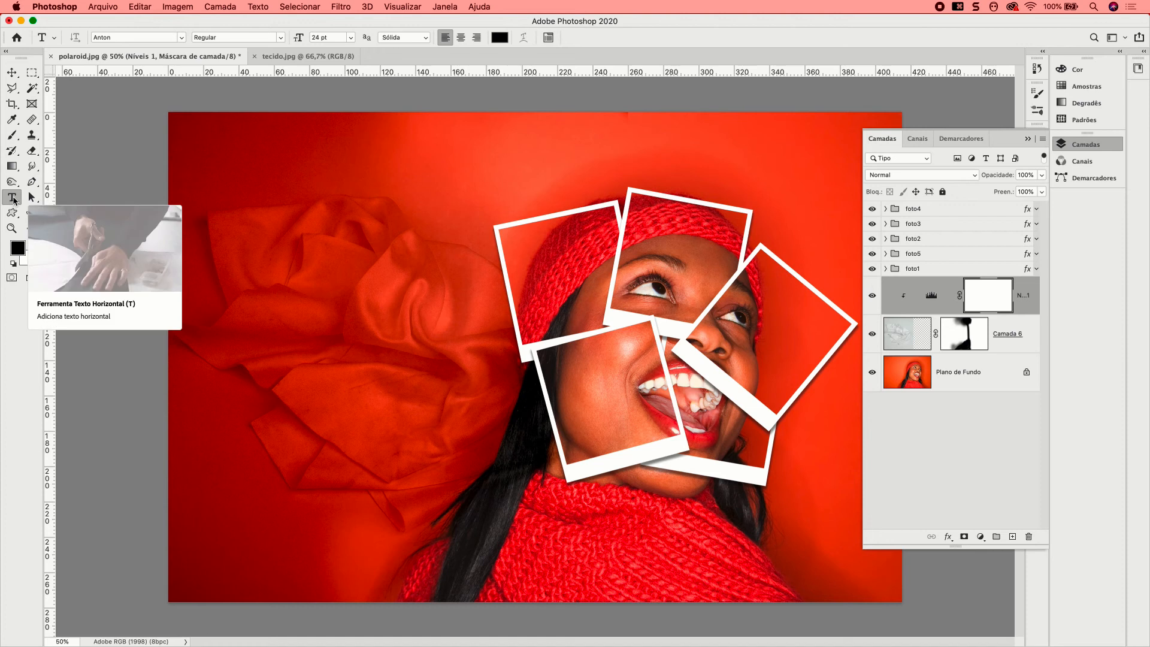
{"action": "left_click", "coordinate": [254, 291]}
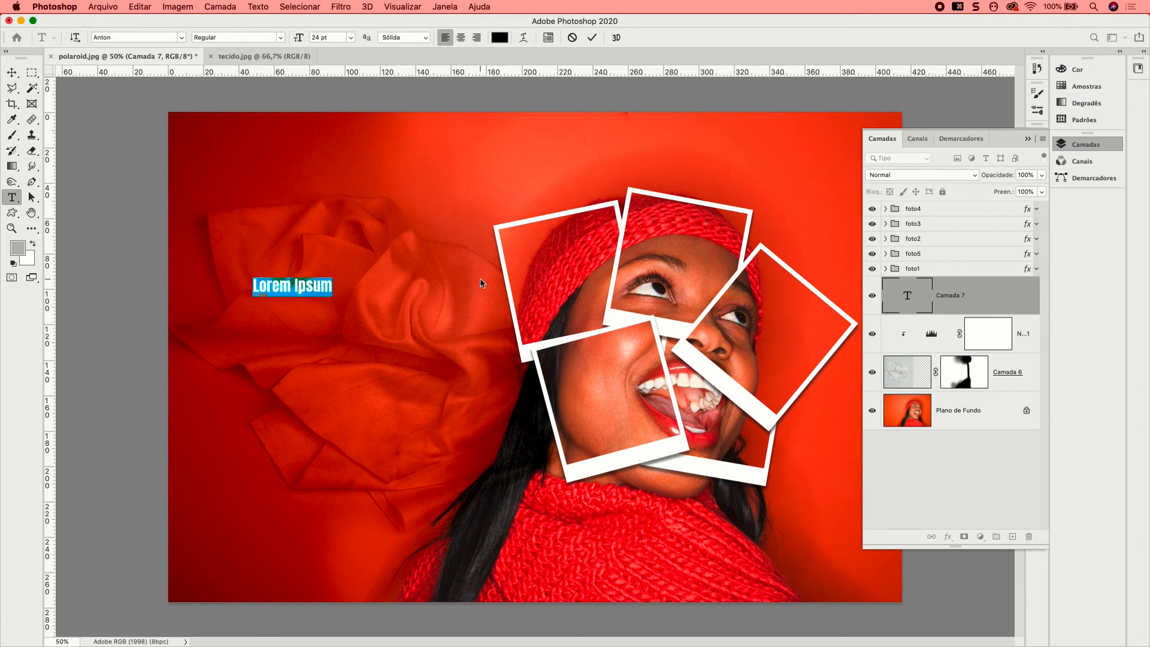
{"action": "type", "text": "POLA"}
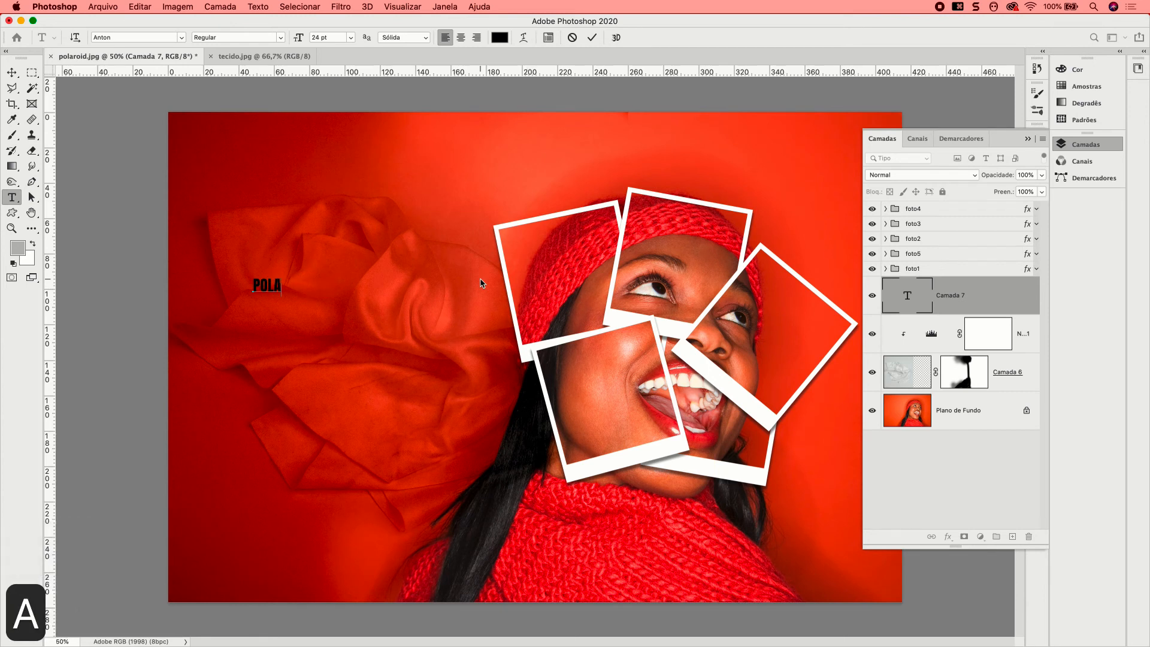
{"action": "key", "text": "Return"}
{"action": "type", "text": "ROID"}
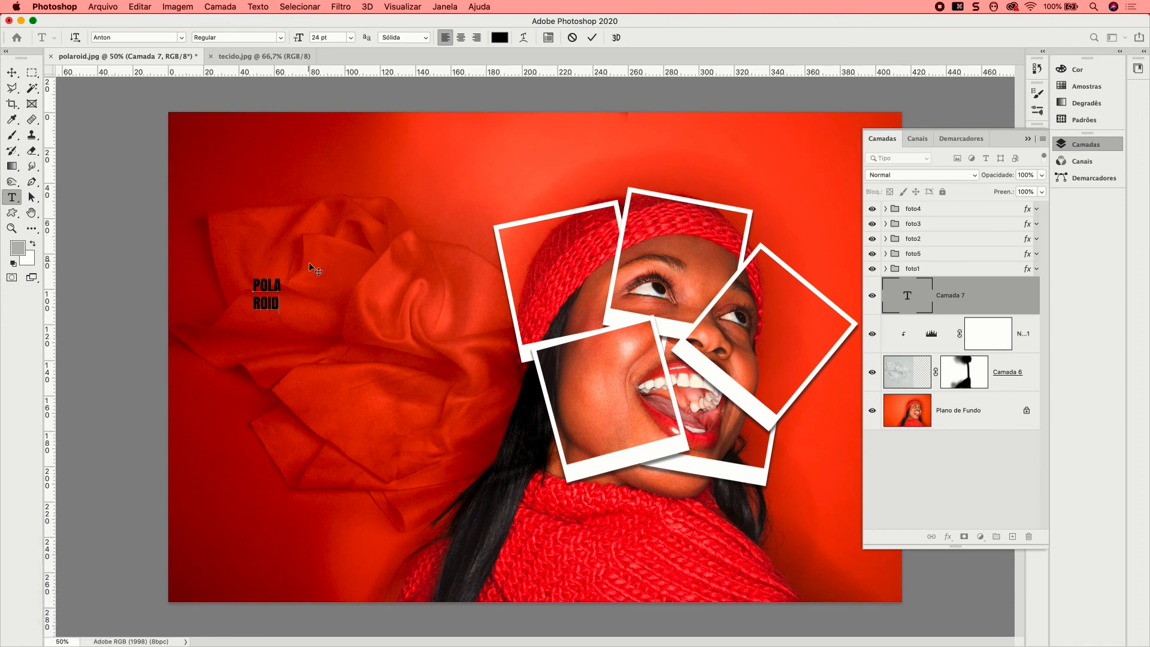
Step: Set the font size of both lines of the POLA ROID text to 60 pt
{"action": "left_click_drag", "start_coordinate": [281, 303], "coordinate": [251, 279]}
{"action": "left_click", "coordinate": [351, 37]}
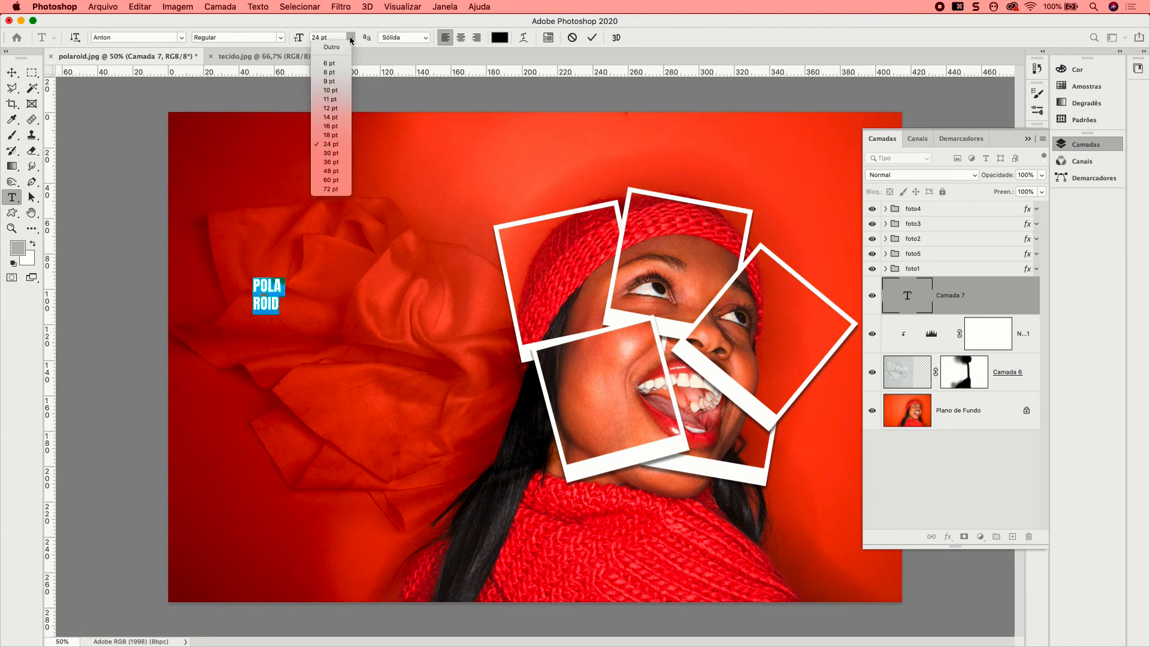
{"action": "left_click", "coordinate": [337, 181]}
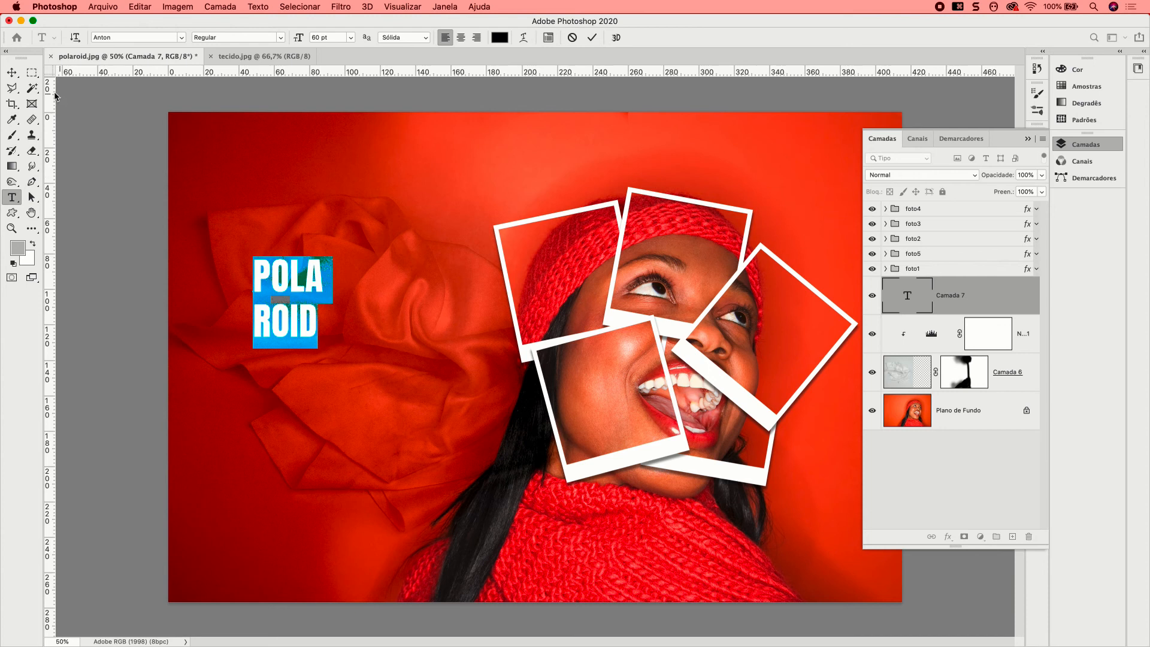
Step: Scale the POLA ROID text proportionally to about 270% and position it over the fabric beside the woman's hair
{"action": "left_click", "coordinate": [11, 72]}
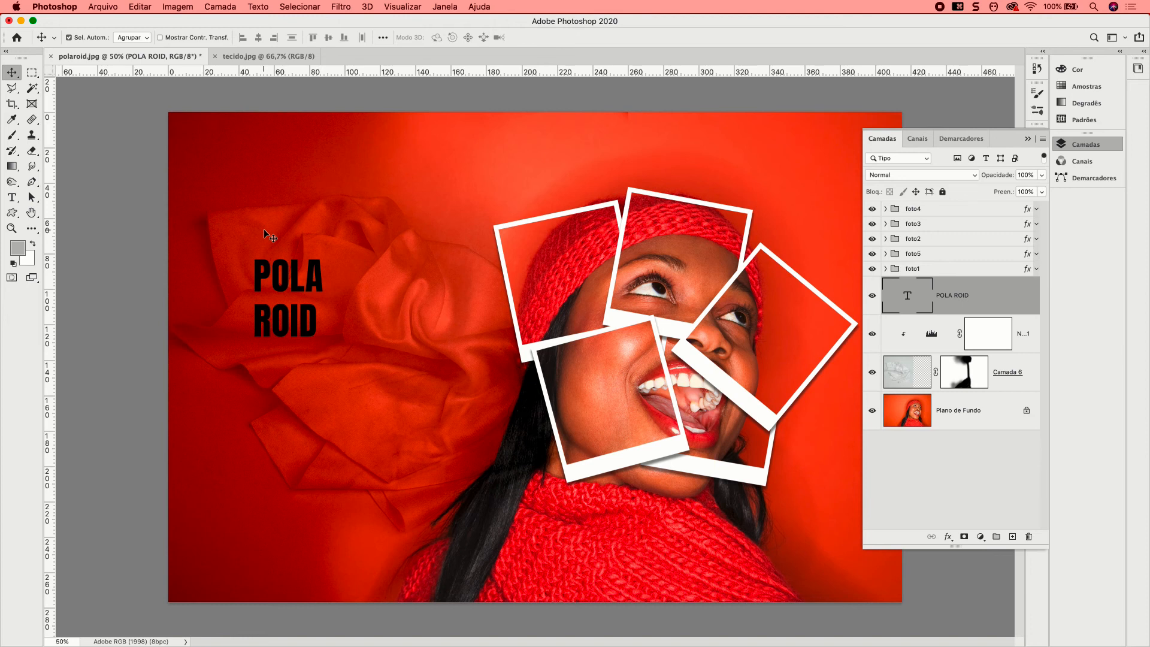
{"action": "key", "text": "super+t"}
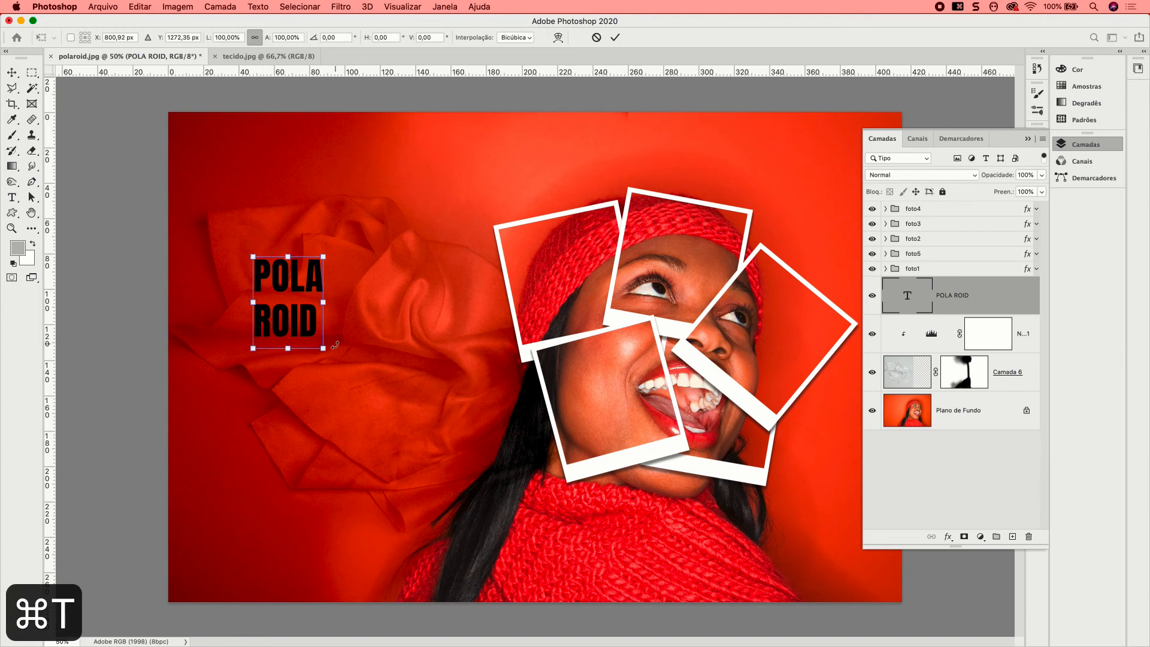
{"action": "left_click_drag", "start_coordinate": [323, 348], "coordinate": [472, 482]}
{"action": "left_click_drag", "start_coordinate": [416, 416], "coordinate": [436, 394]}
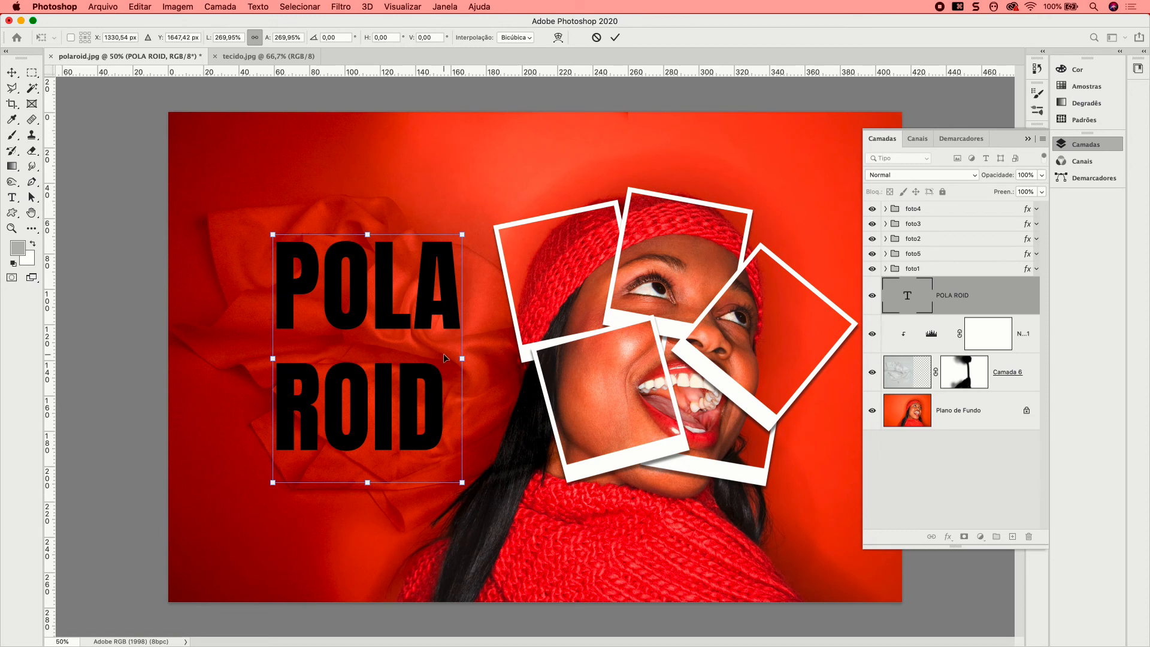
{"action": "key", "text": "Return"}
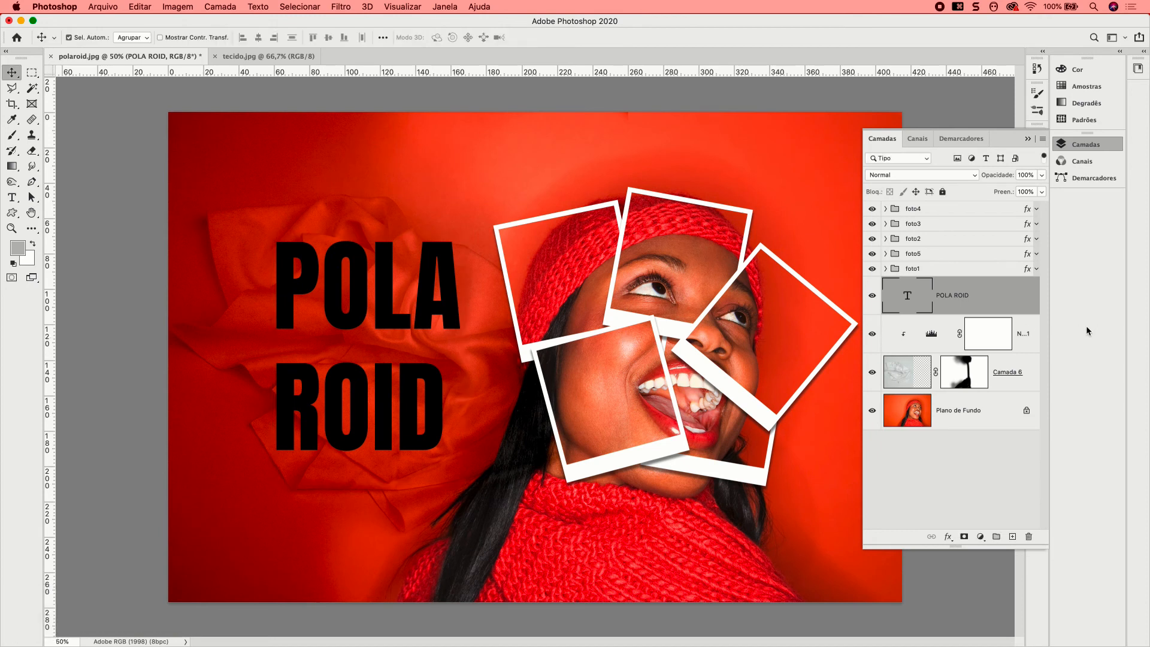
Step: Set the line spacing of the POLA ROID text to 165 pt in its properties
{"action": "left_click", "coordinate": [1028, 139]}
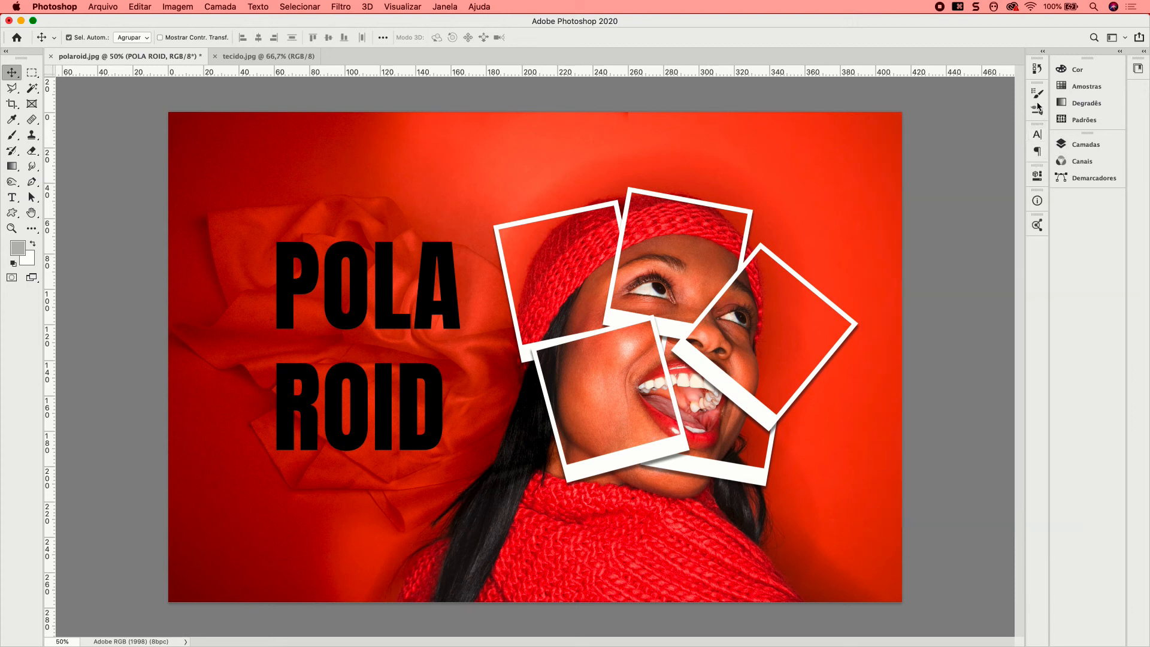
{"action": "left_click", "coordinate": [1036, 175]}
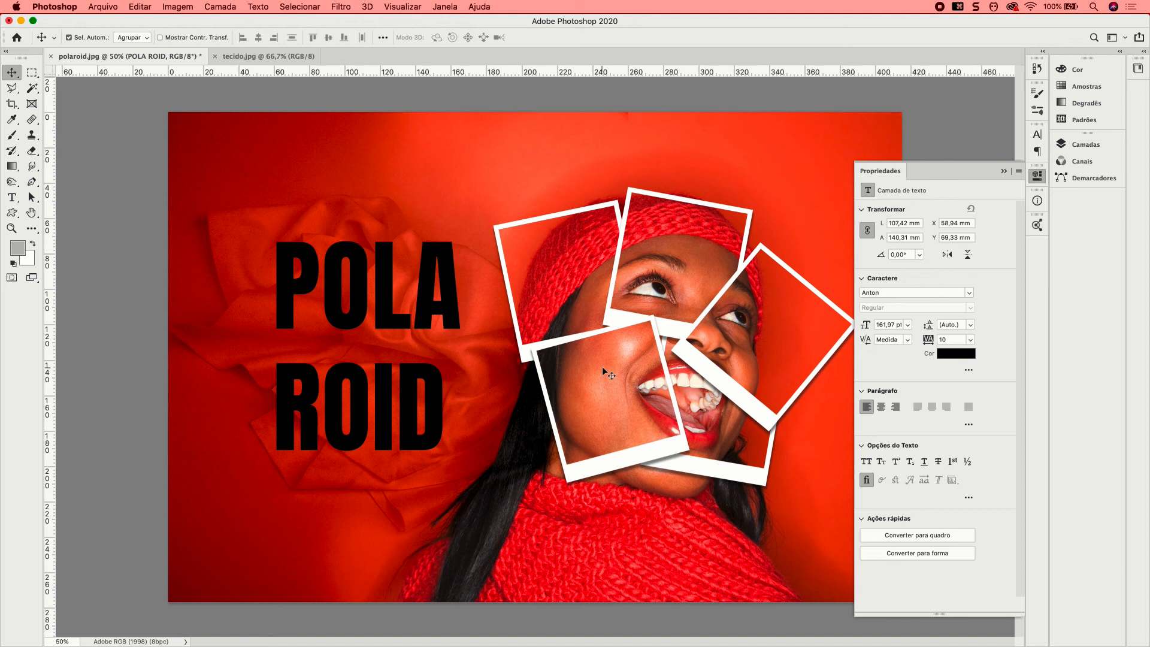
{"action": "left_click", "coordinate": [970, 325]}
{"action": "left_click", "coordinate": [949, 324]}
{"action": "left_click", "coordinate": [951, 324]}
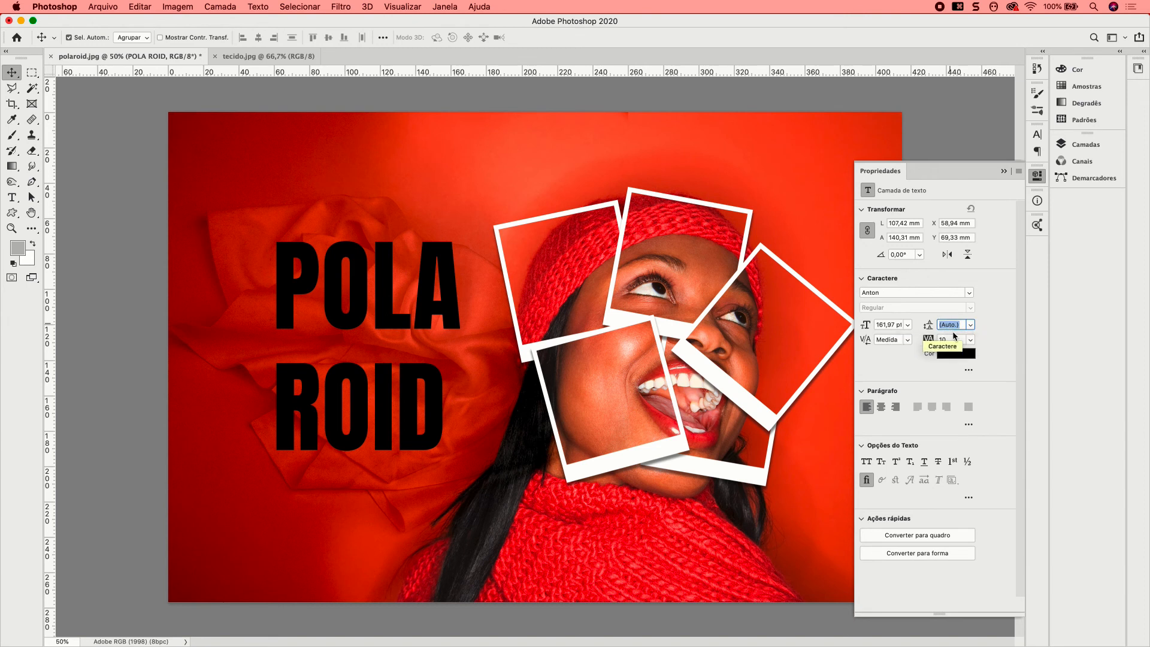
{"action": "type", "text": "165"}
{"action": "key", "text": "Return"}
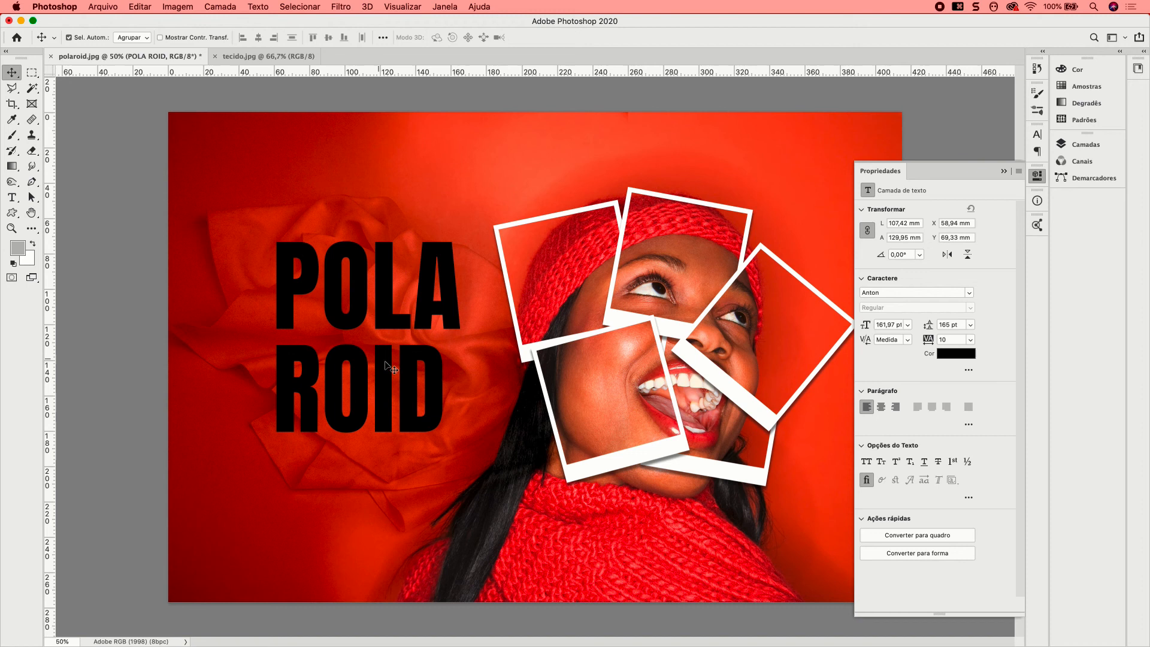
Step: Centre-align the two lines of the POLA ROID text and move it back over the middle of the fabric
{"action": "left_click", "coordinate": [880, 410]}
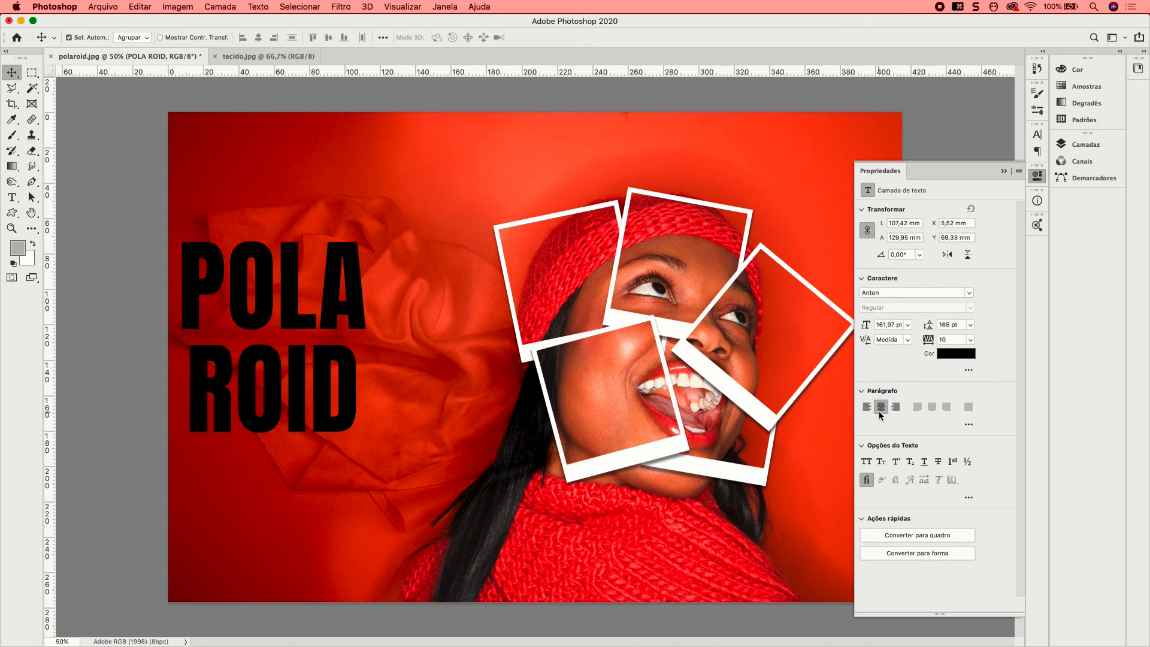
{"action": "left_click_drag", "start_coordinate": [319, 368], "coordinate": [428, 381]}
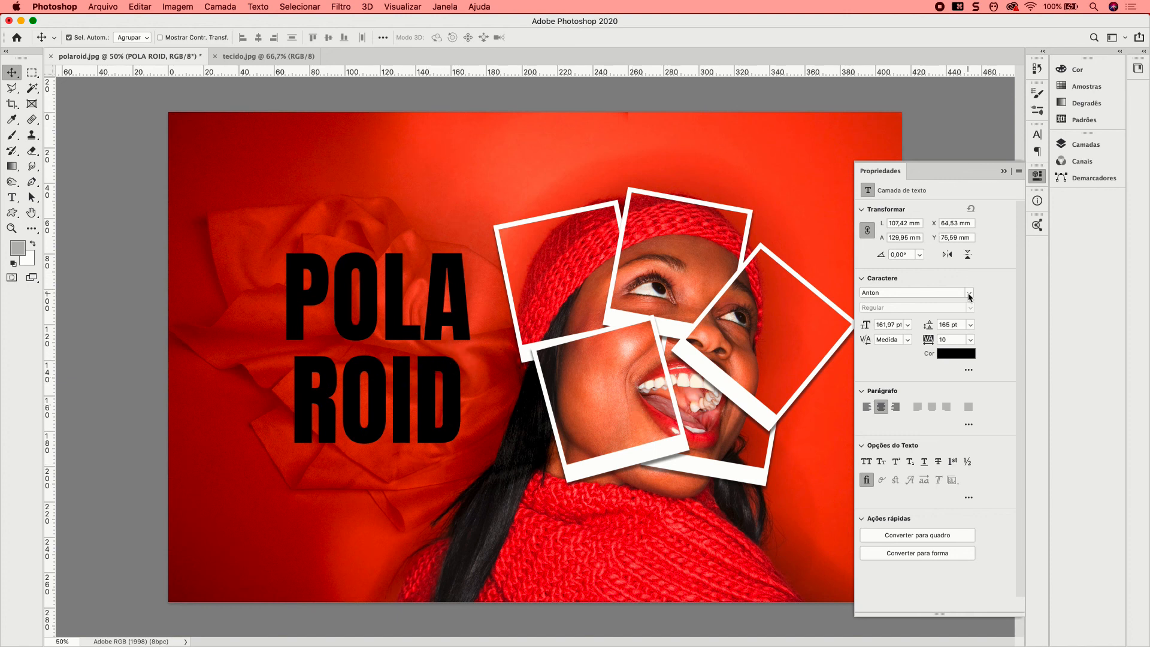
Step: Change the colour of the whole POLA ROID text to white (ffffff)
{"action": "left_click", "coordinate": [1082, 144]}
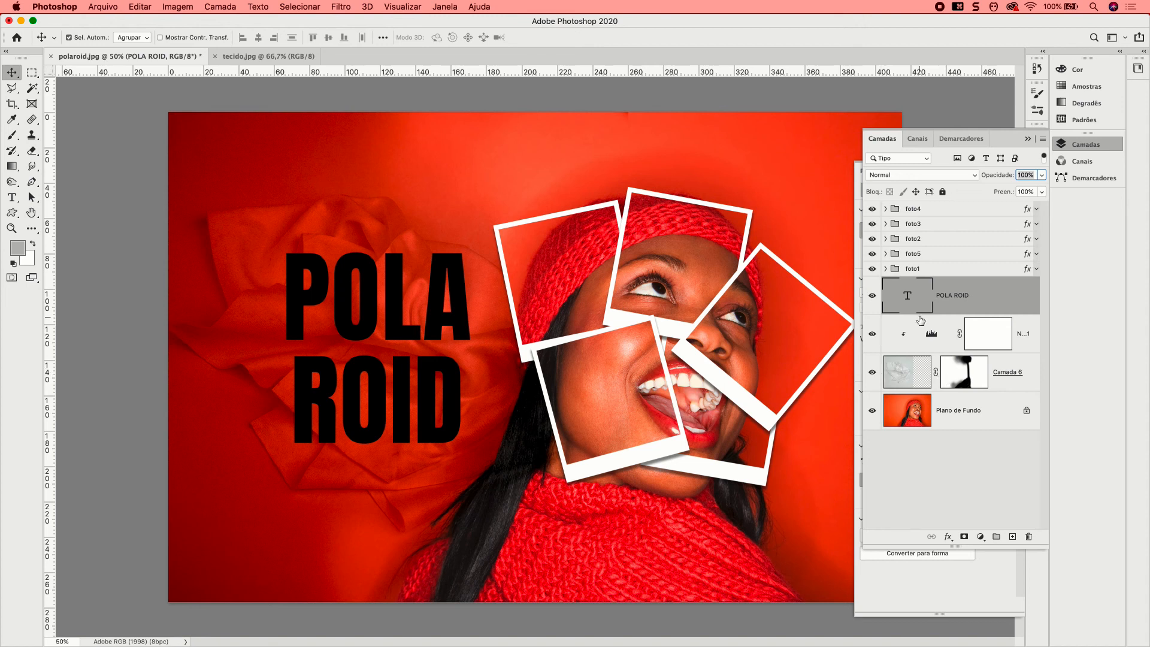
{"action": "left_click", "coordinate": [907, 298]}
{"action": "double_click", "coordinate": [907, 297]}
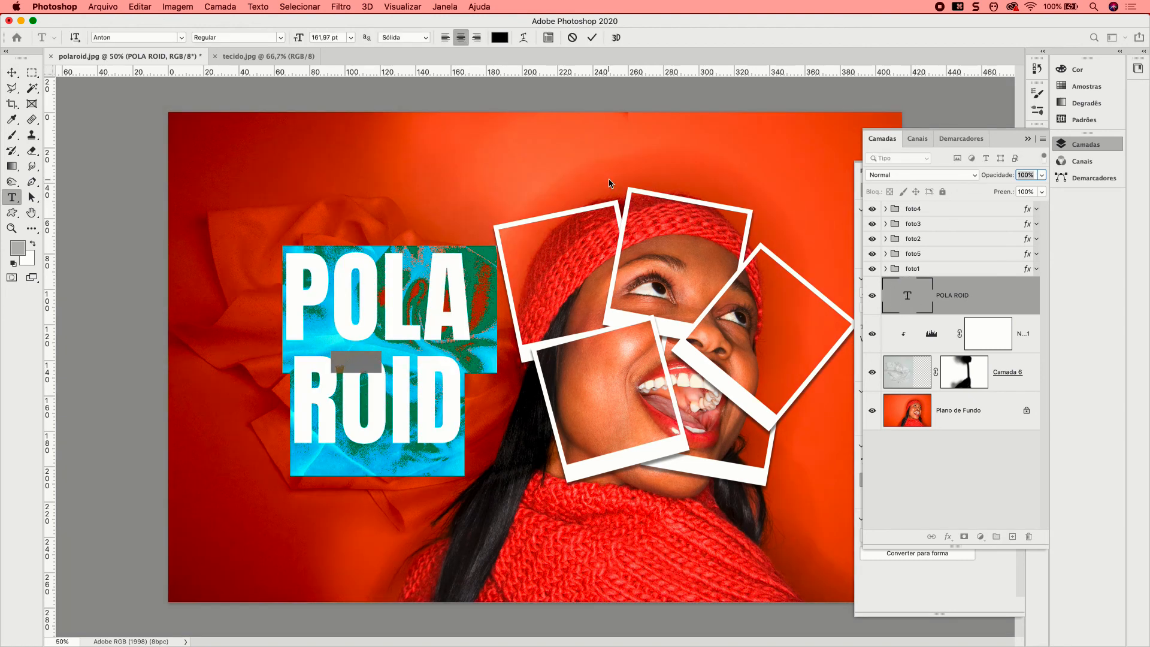
{"action": "left_click", "coordinate": [500, 39]}
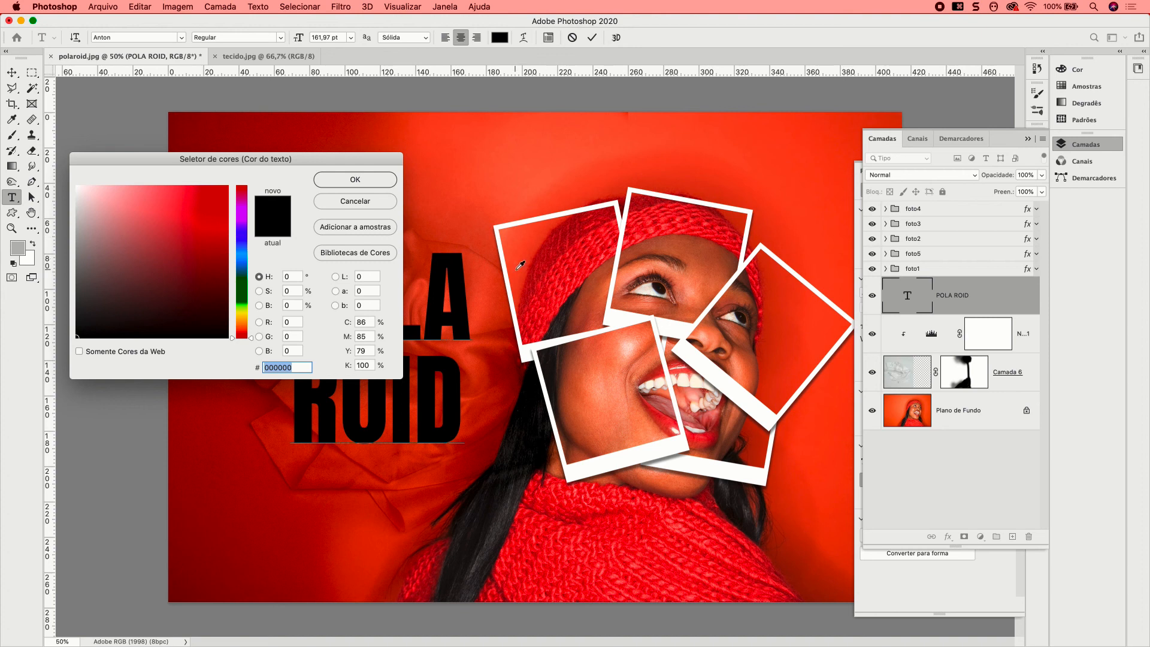
{"action": "left_click", "coordinate": [379, 201]}
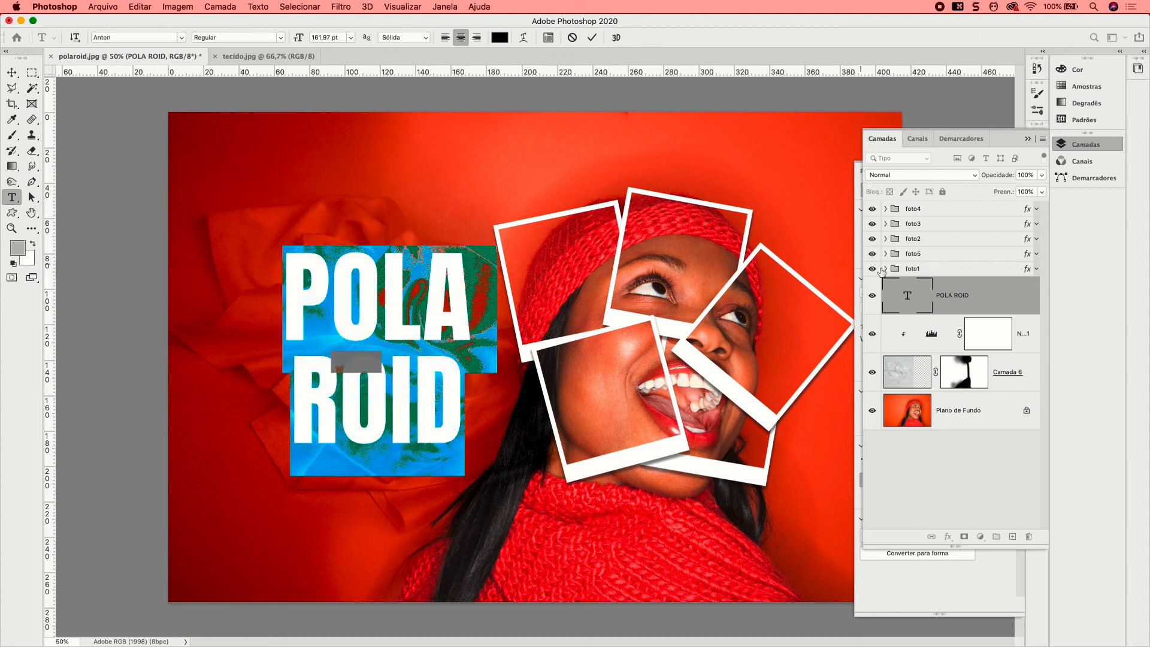
{"action": "left_click", "coordinate": [500, 38]}
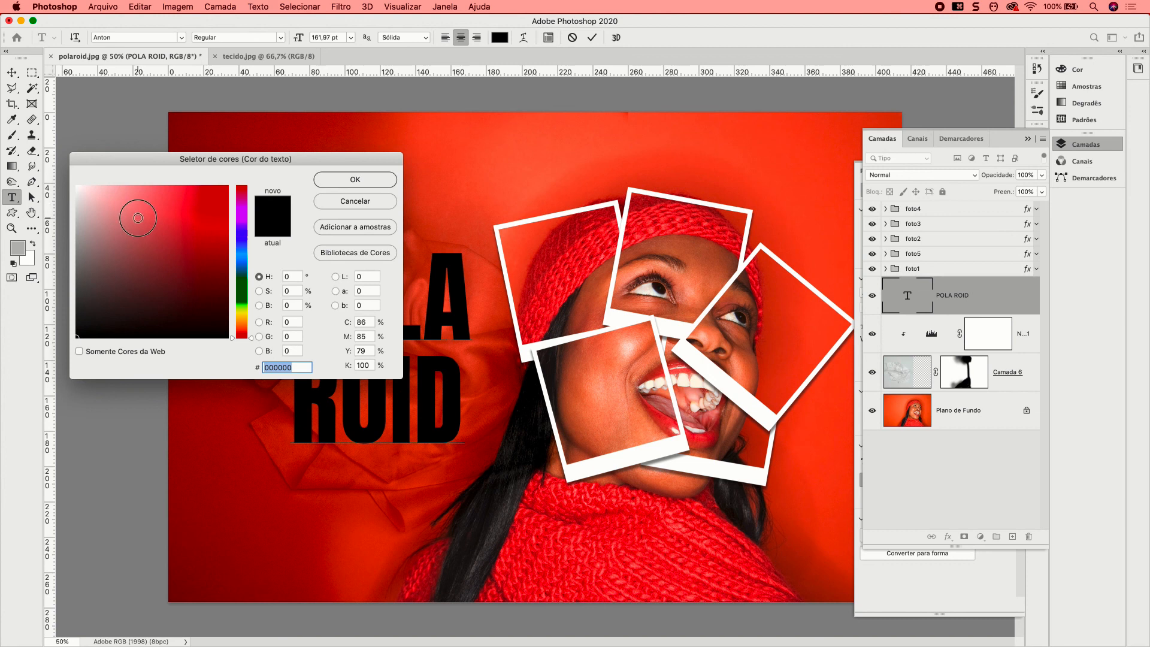
{"action": "left_click_drag", "start_coordinate": [138, 218], "coordinate": [54, 174]}
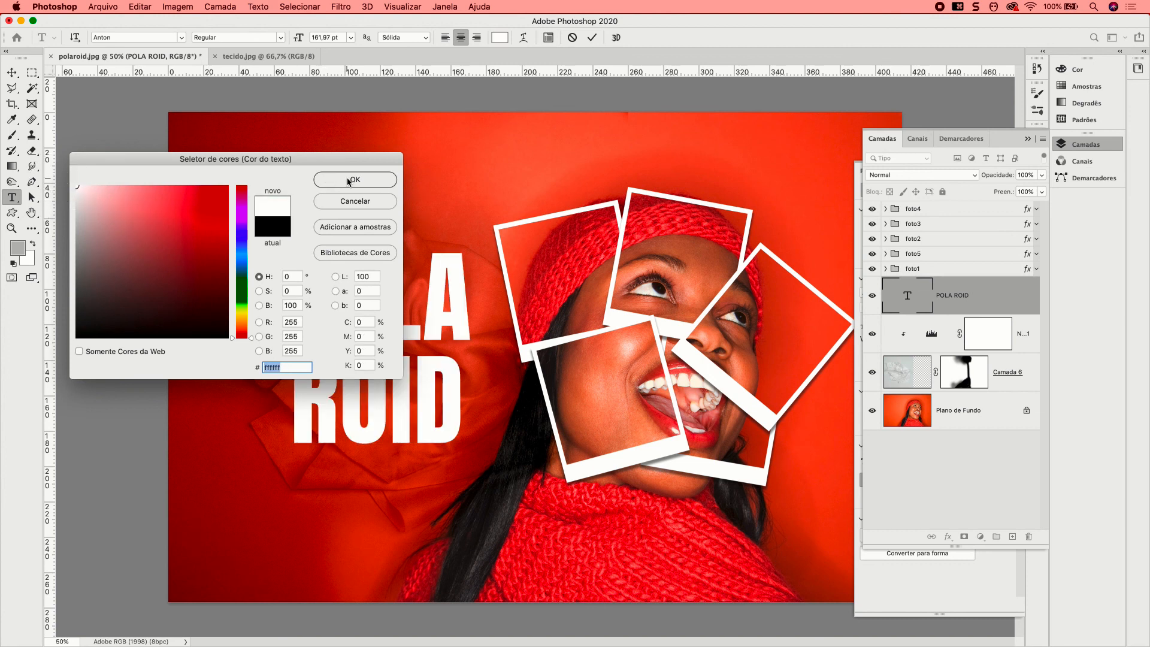
{"action": "left_click", "coordinate": [351, 180]}
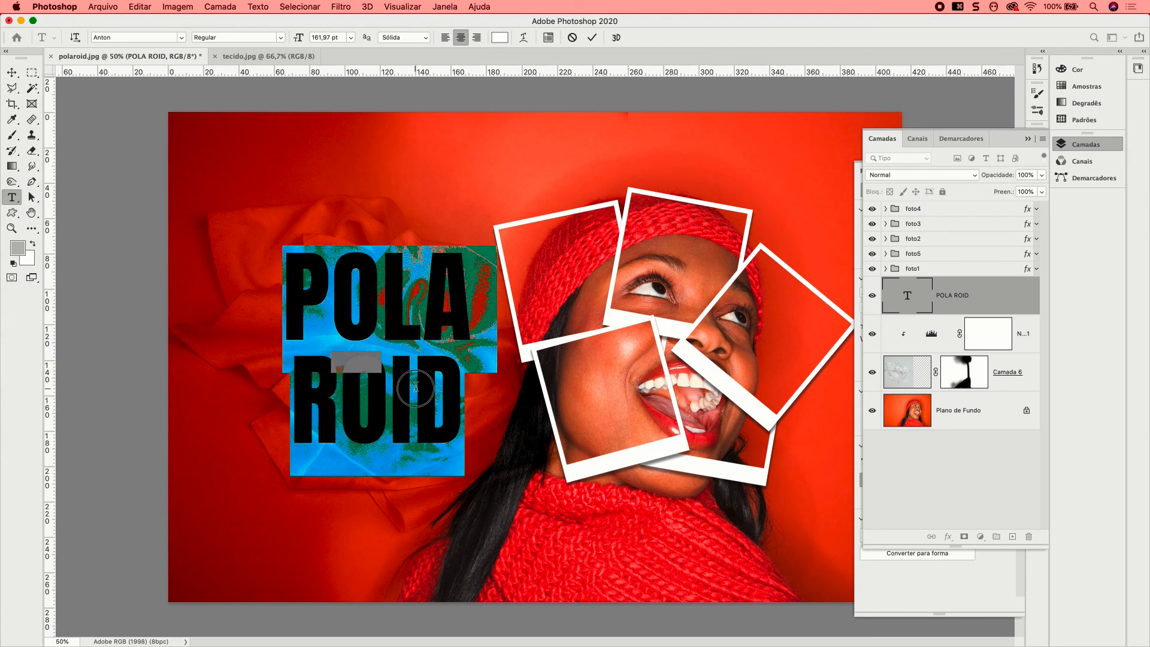
Step: Duplicate the fabric layer Camada 6 and place the copy directly above the POLA ROID text layer
{"action": "left_click", "coordinate": [908, 372]}
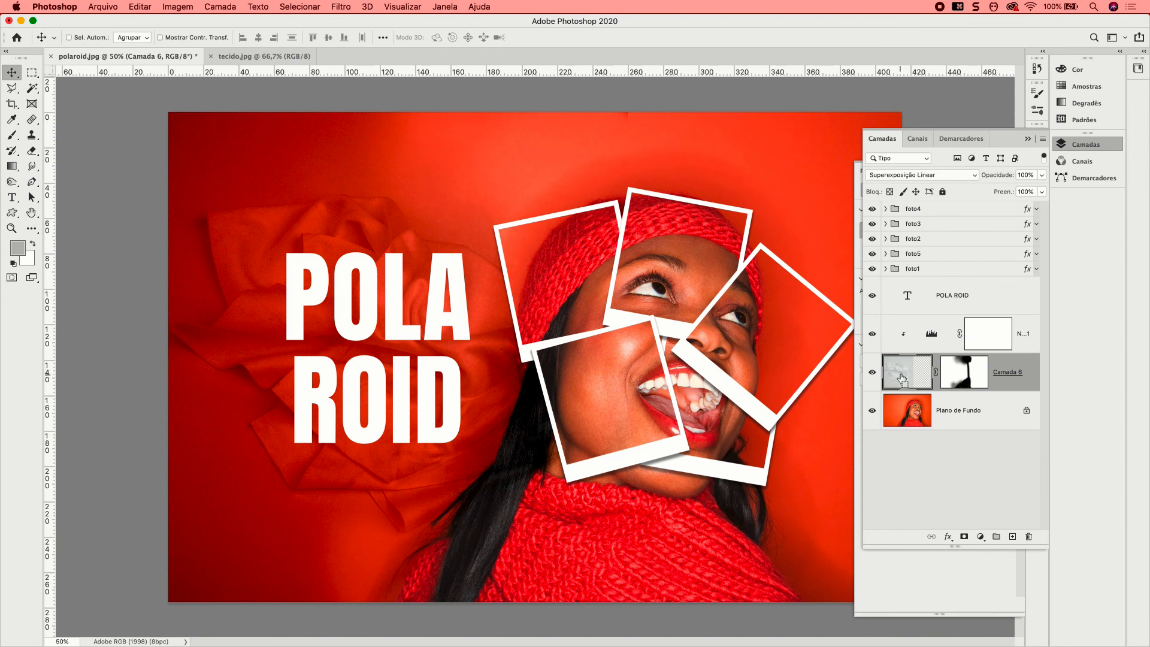
{"action": "key", "text": "super+j"}
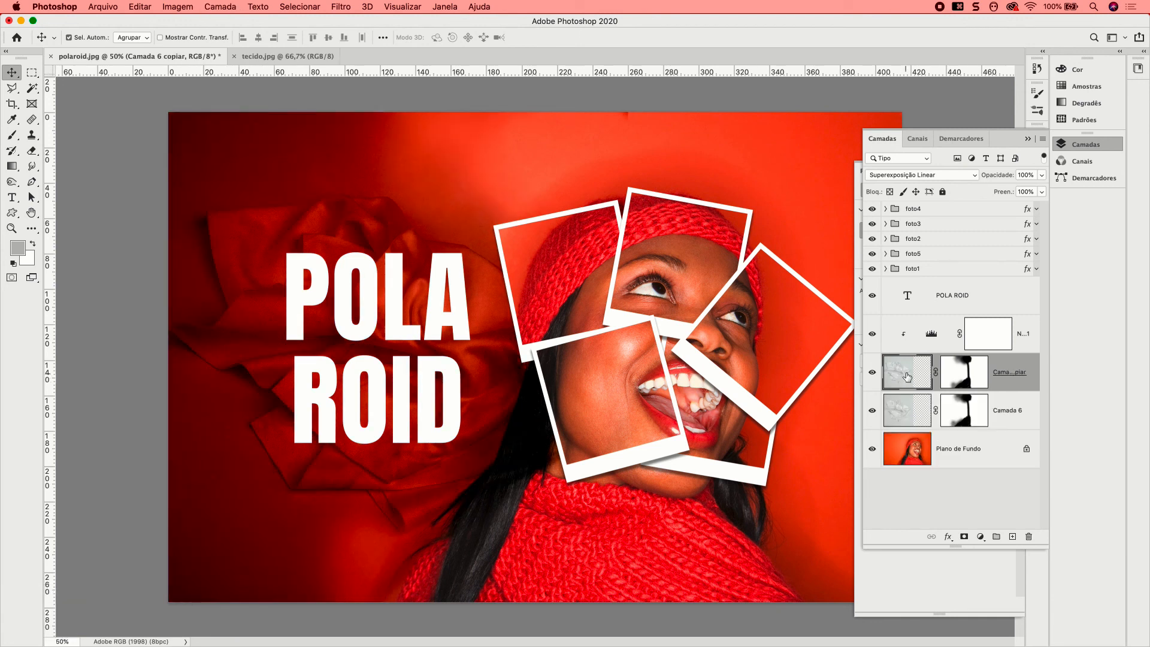
{"action": "left_click_drag", "start_coordinate": [903, 369], "coordinate": [908, 279]}
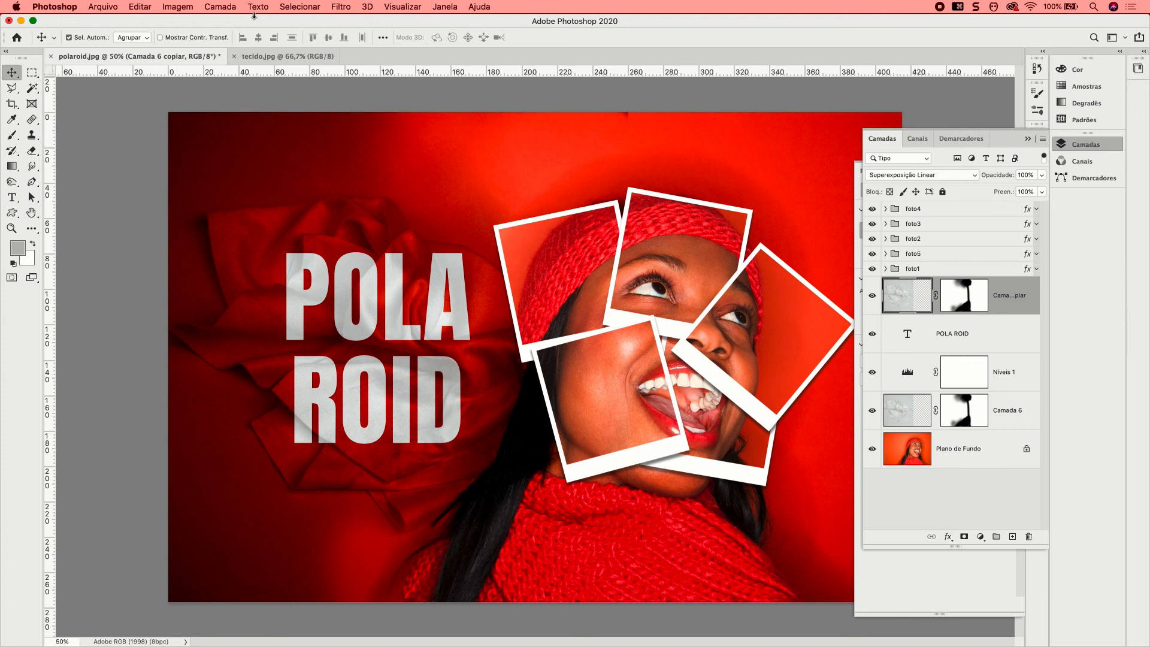
Step: Clip the fabric copy to the POLA ROID text layer with a clipping mask
{"action": "left_click", "coordinate": [227, 8]}
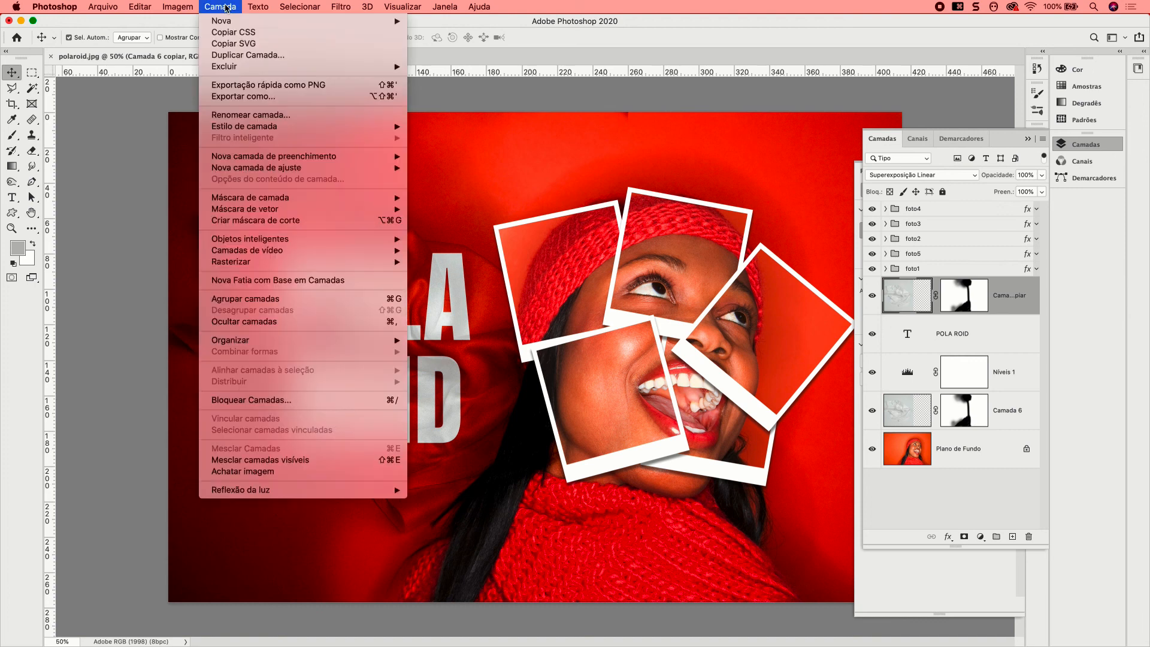
{"action": "left_click", "coordinate": [237, 220]}
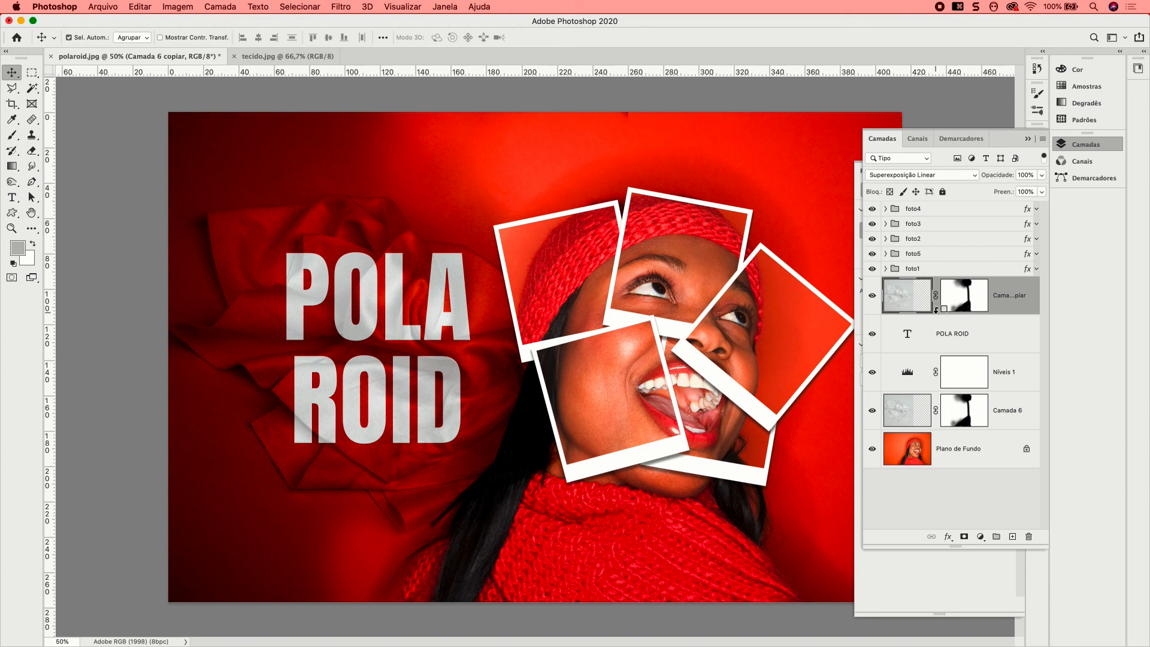
{"action": "left_click", "coordinate": [935, 309], "text": "alt"}
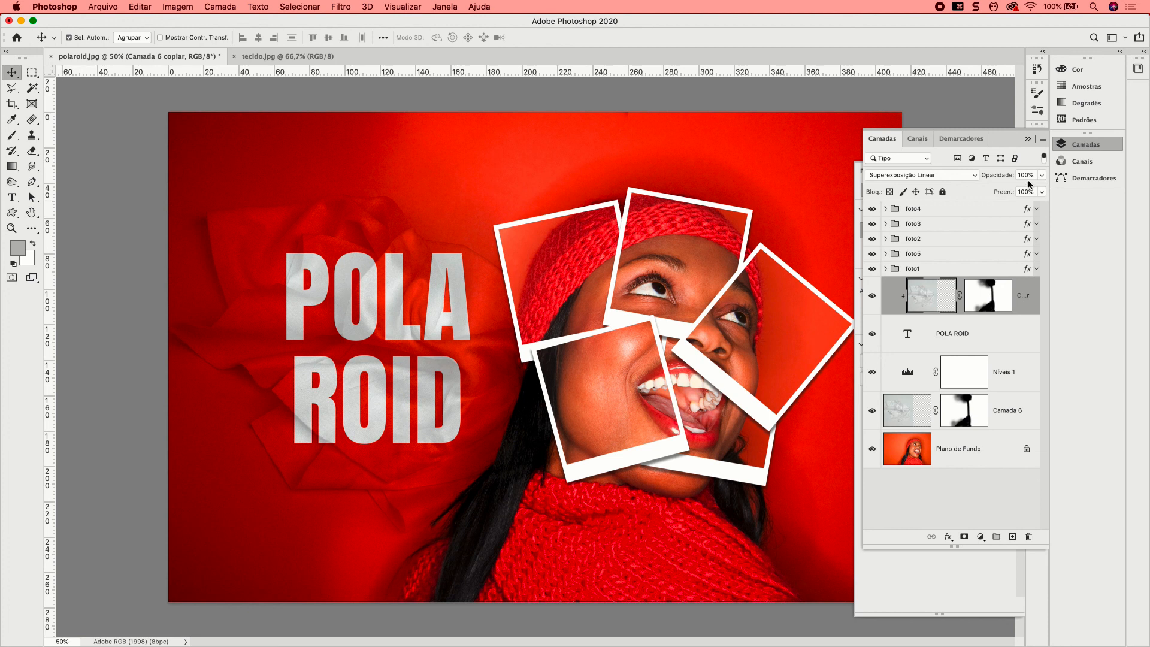
Step: Collapse the layers and properties panels, deselect all layers, and view the finished composition in full-screen mode
{"action": "left_click", "coordinate": [1026, 139]}
{"action": "left_click", "coordinate": [1006, 172]}
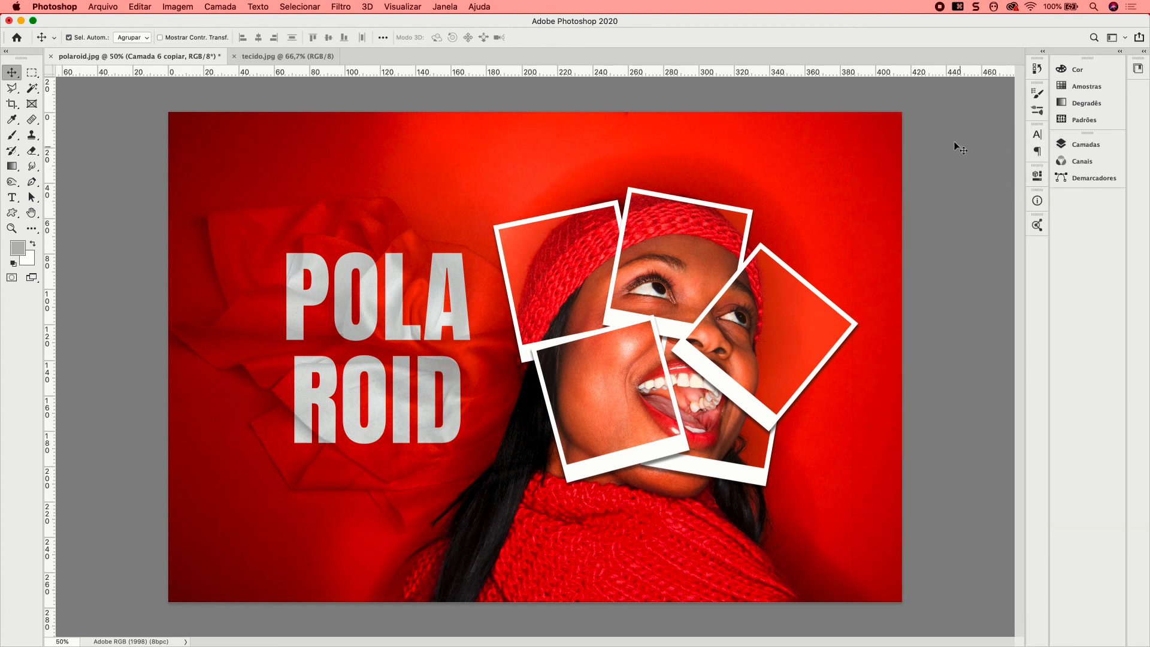
{"action": "left_click", "coordinate": [953, 140]}
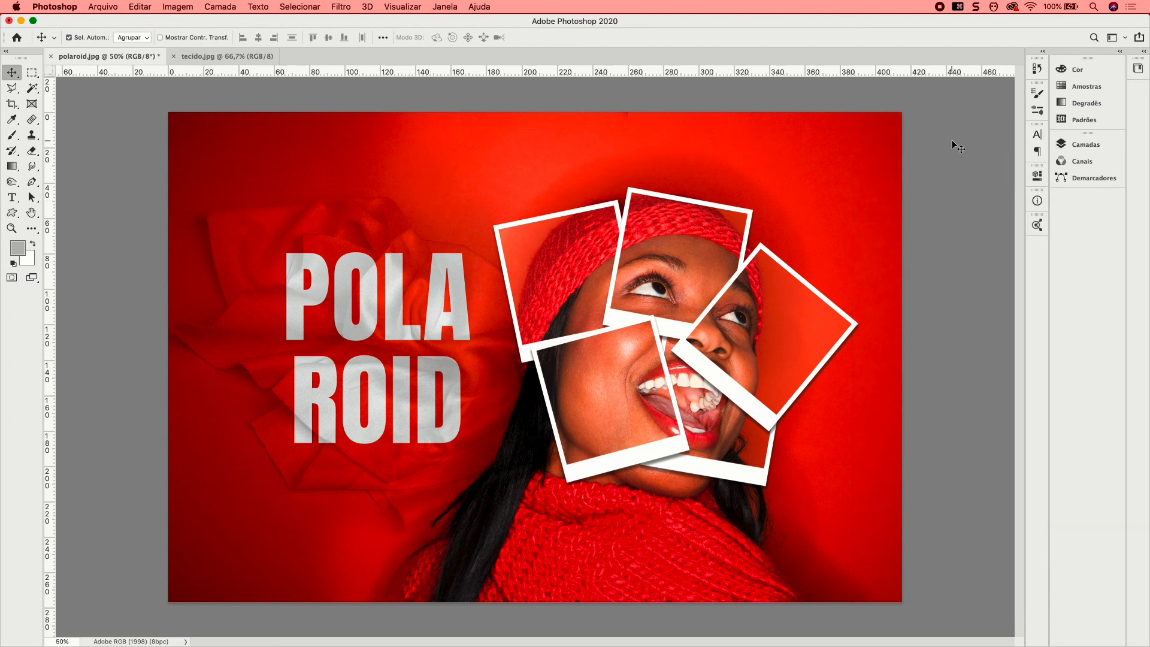
{"action": "key", "text": "f"}
{"action": "key", "text": "f"}
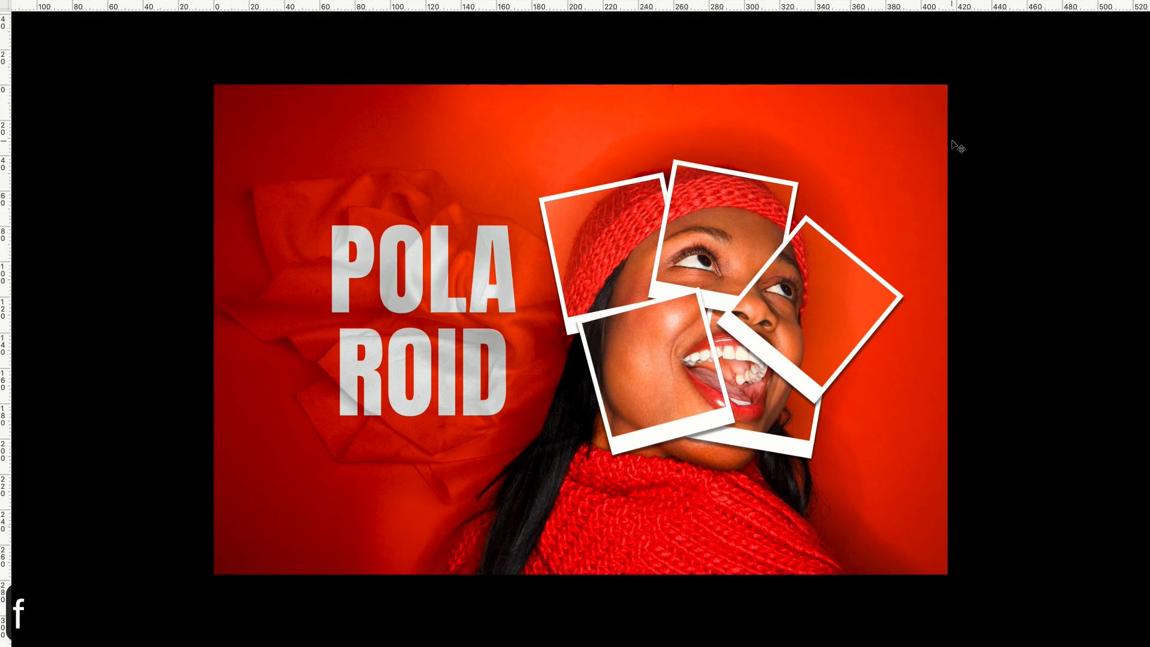